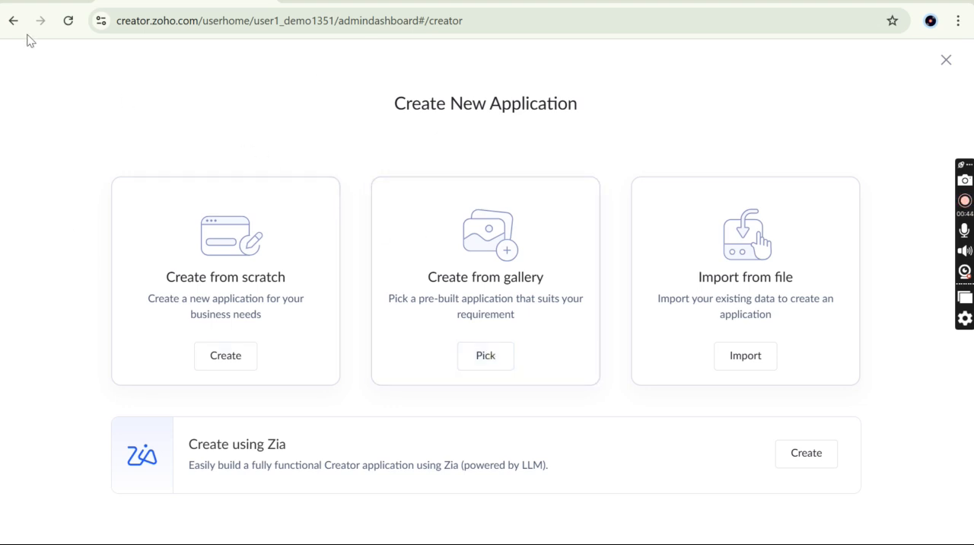
Create a new application by importing the Zoho_books.ds file from the Downloads folder in local storage
left_click(945, 68)
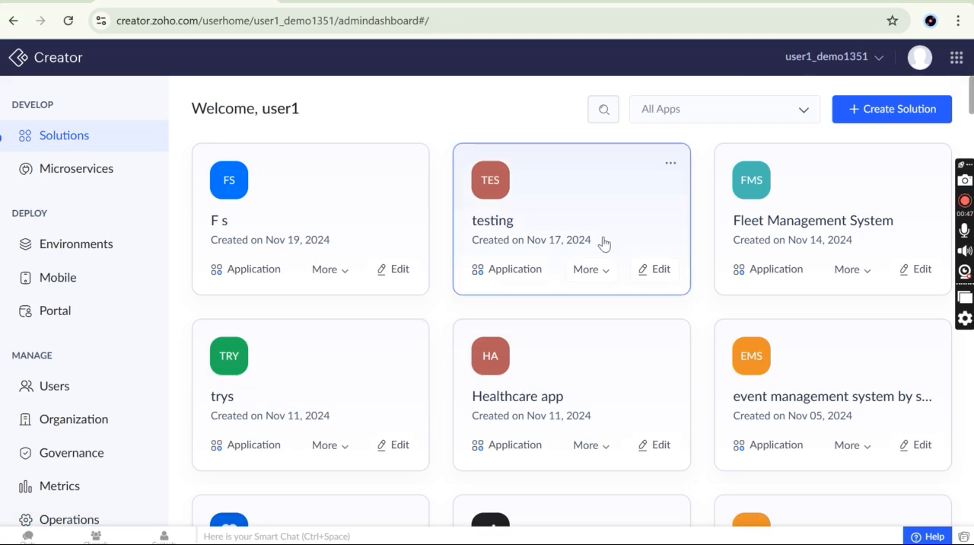
left_click(892, 110)
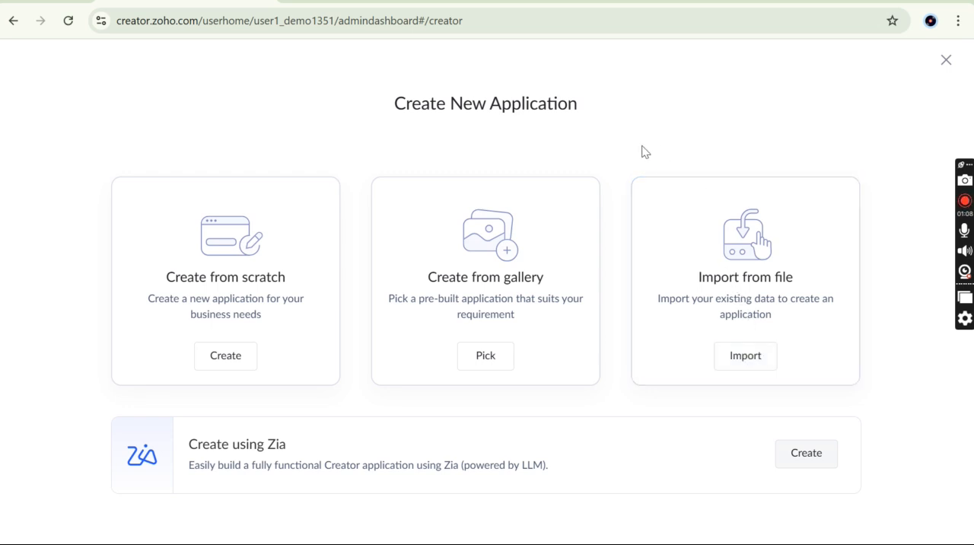
left_click(752, 367)
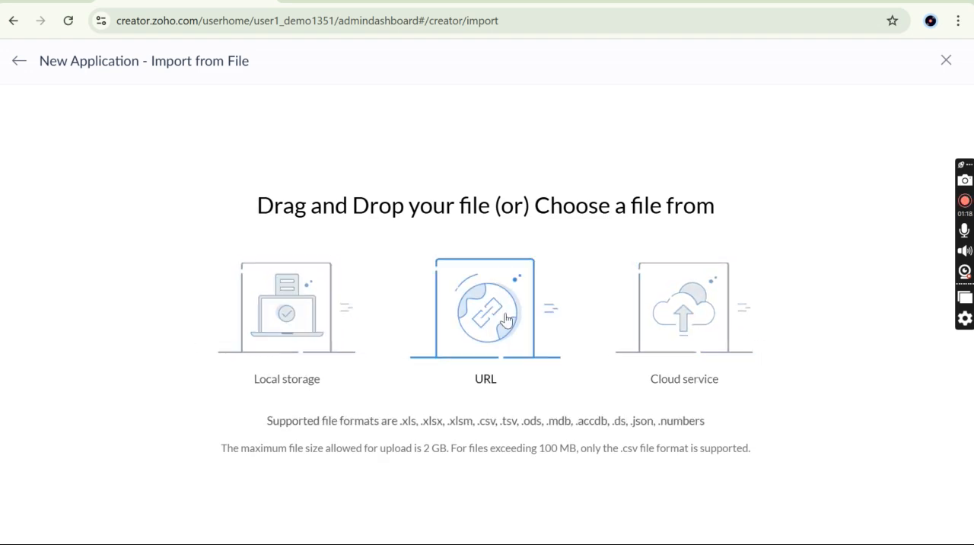
left_click(296, 339)
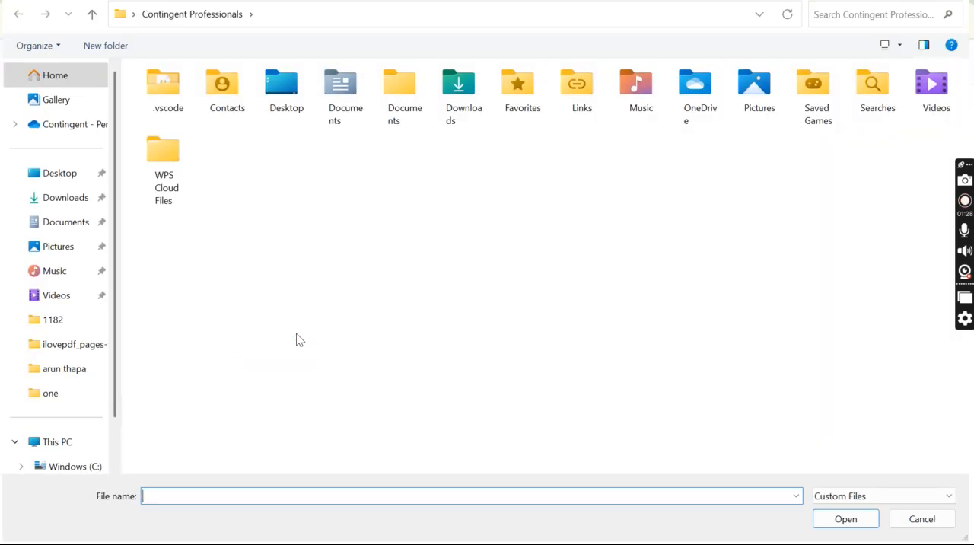
left_click(55, 200)
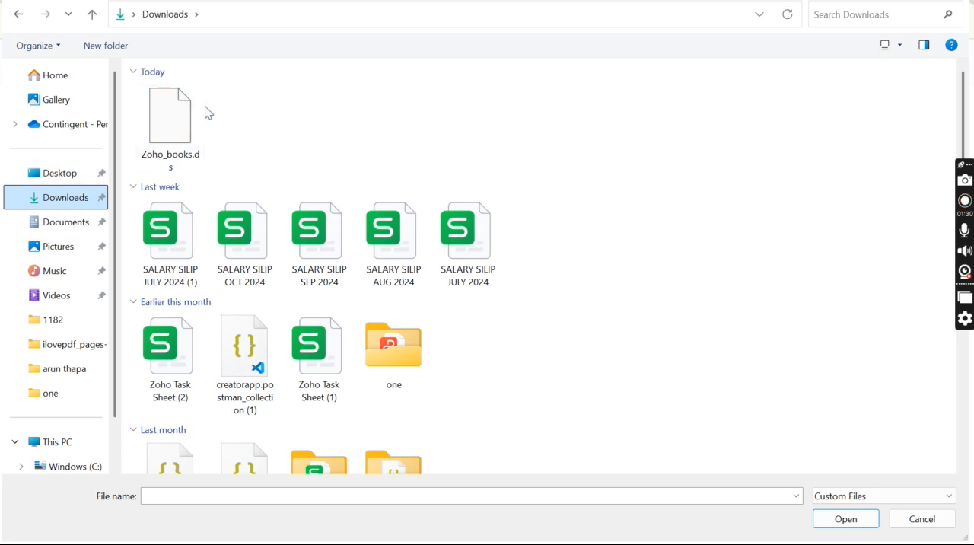
double_click(174, 122)
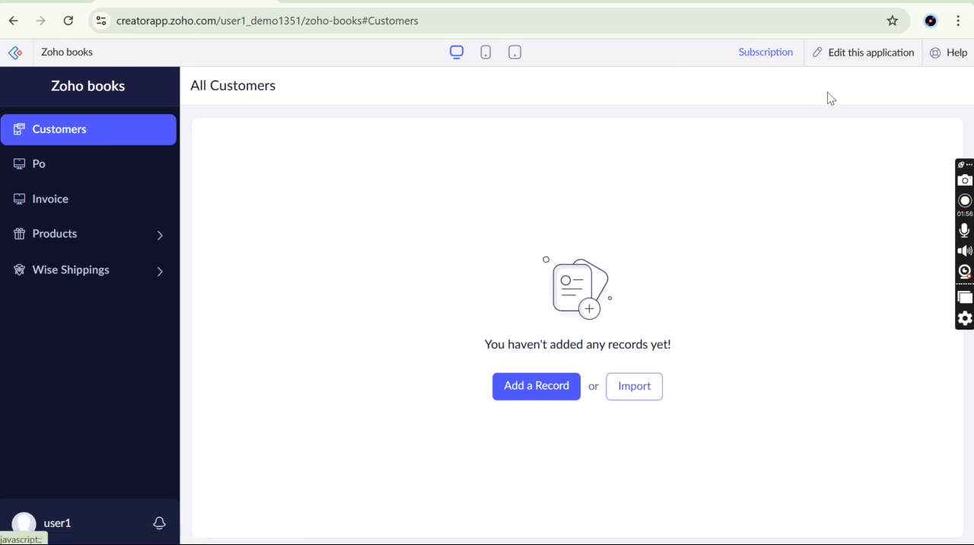
Open the imported Zoho books application for editing and examine its form code in the Application IDE
left_click(880, 61)
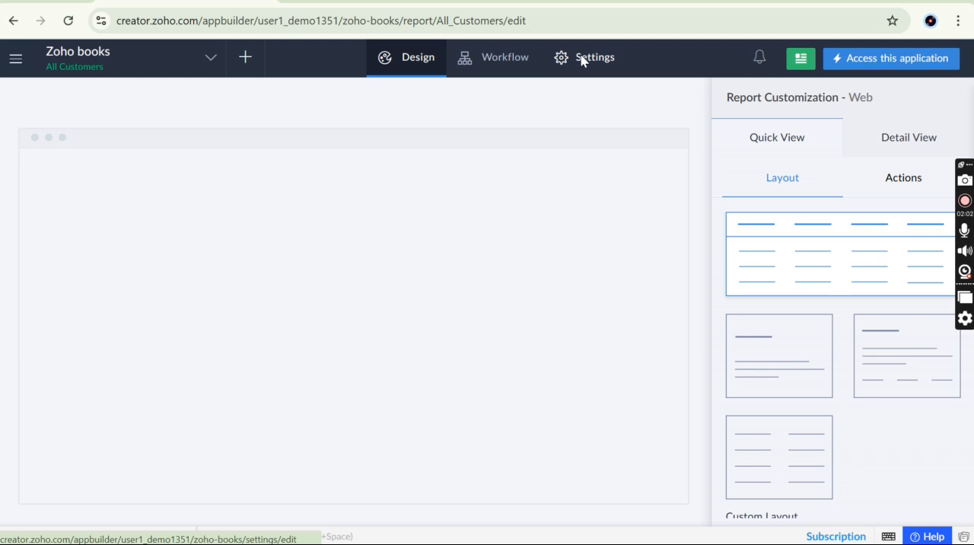
left_click(580, 59)
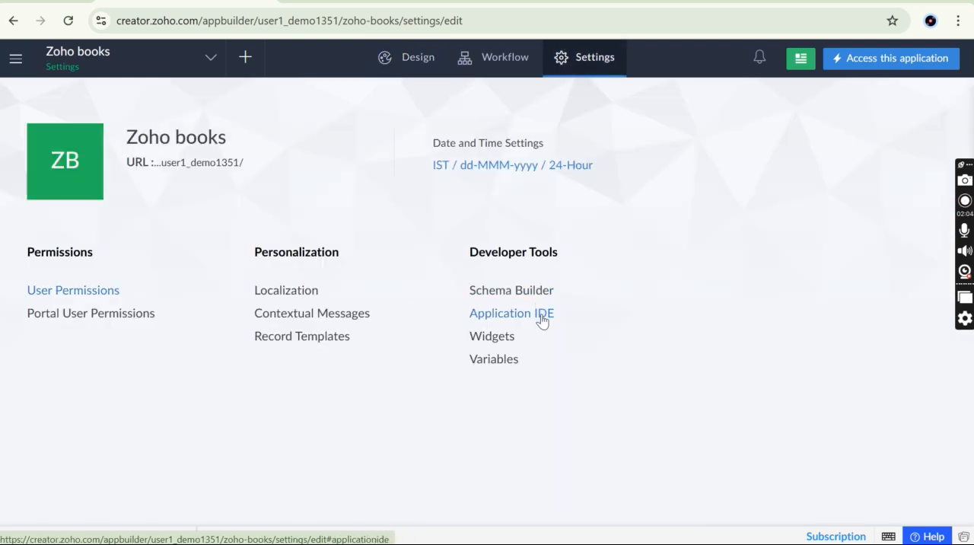
left_click(541, 318)
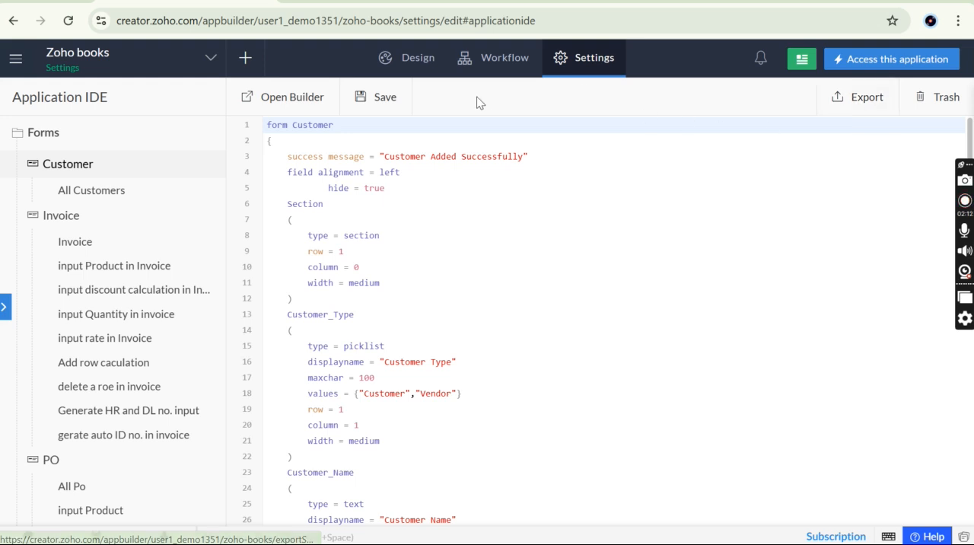
Examine the application's forms, reports, workflows and pages from the design view, and check its settings overview
left_click(420, 59)
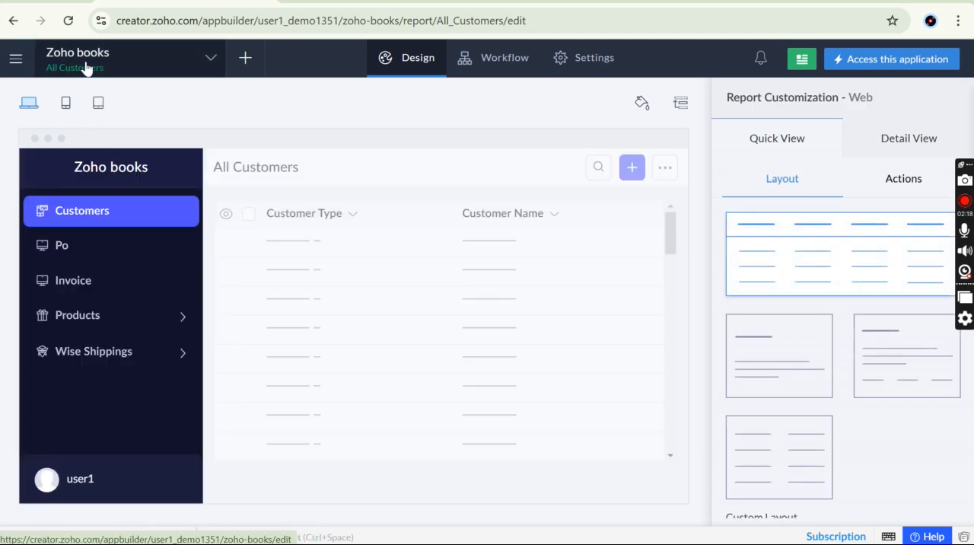
left_click(143, 68)
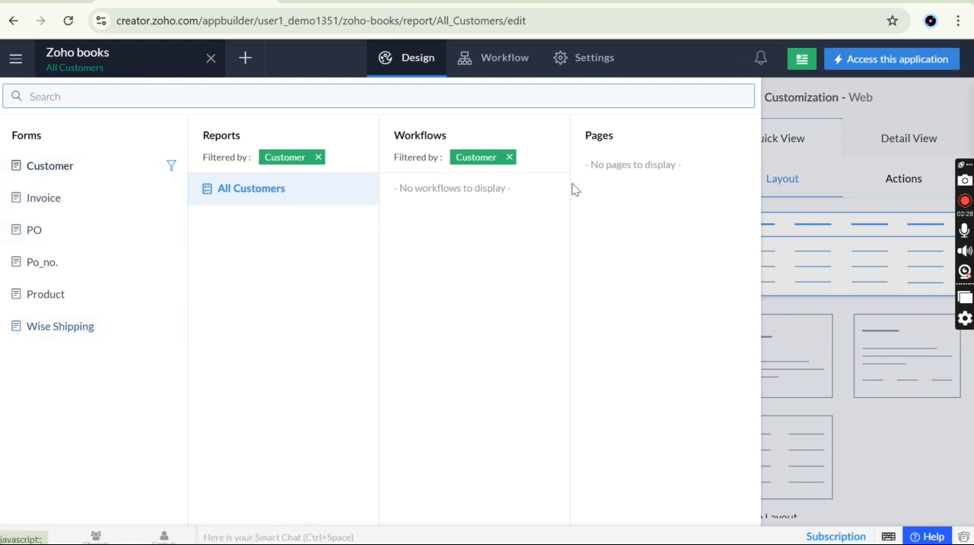
left_click(850, 183)
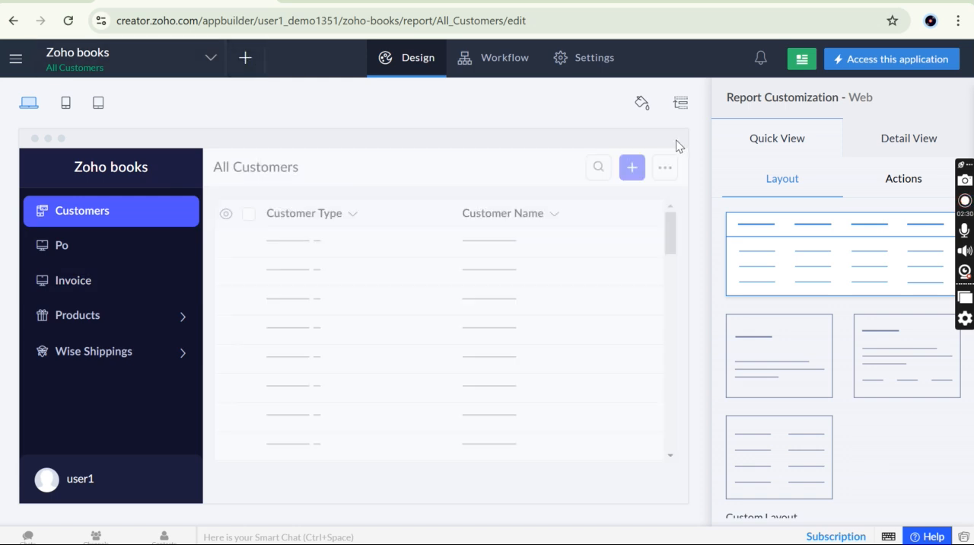
mouse_move(381, 285)
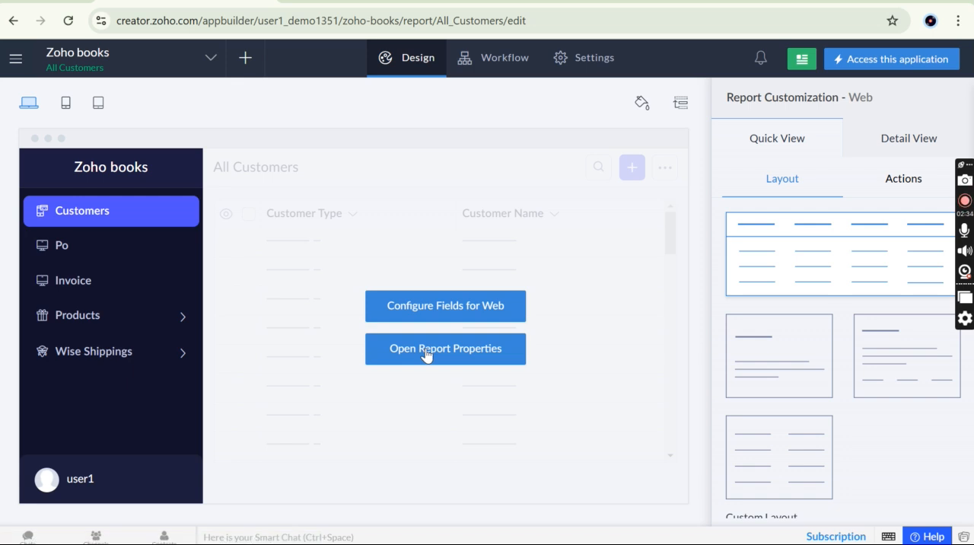
left_click(583, 61)
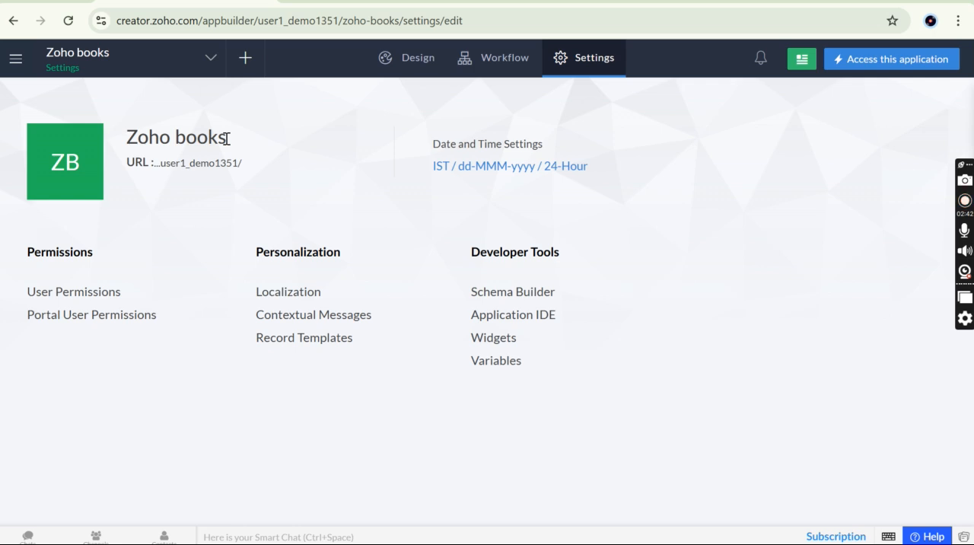
left_click(411, 61)
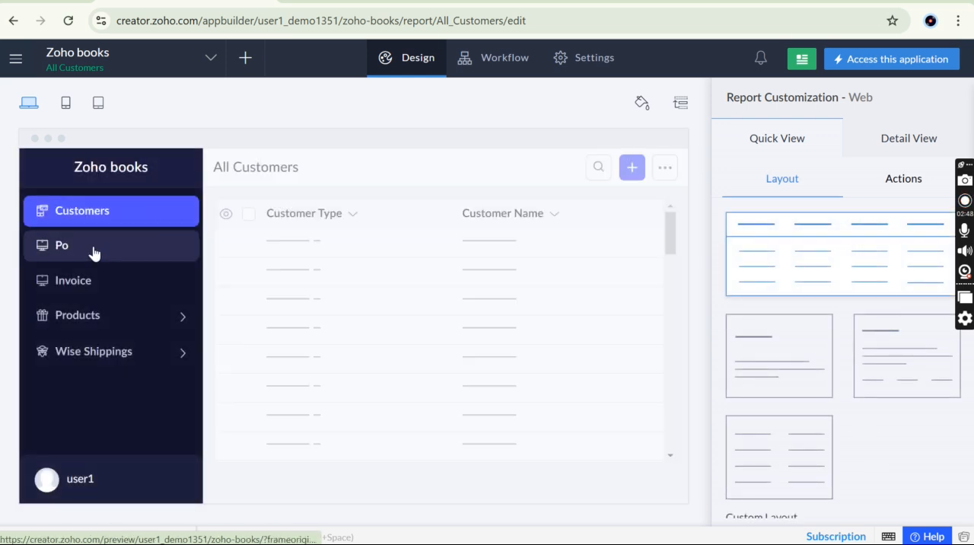
Look through the main navigation's Develop, Deploy and Manage sections and close it
left_click(15, 60)
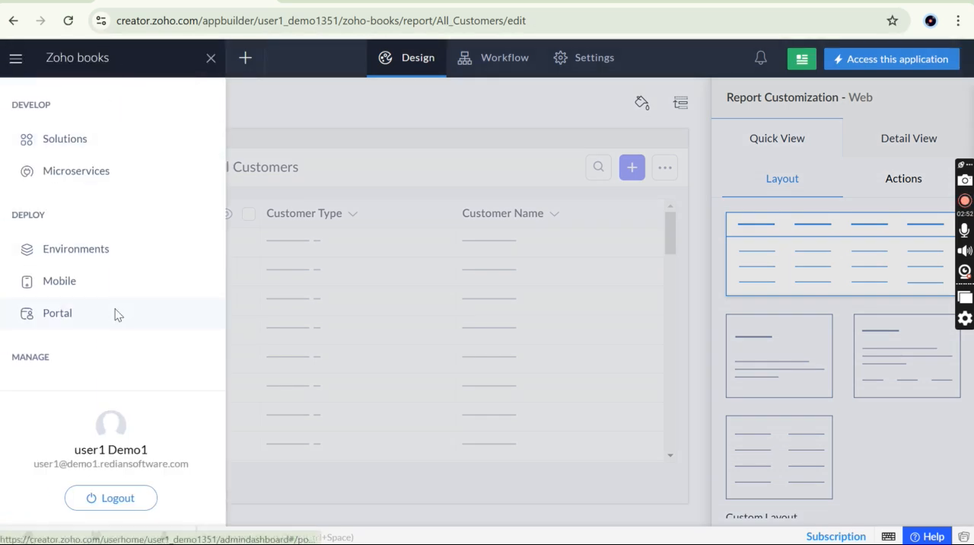
scroll(114, 314, "down", 3)
scroll(115, 313, "up", 3)
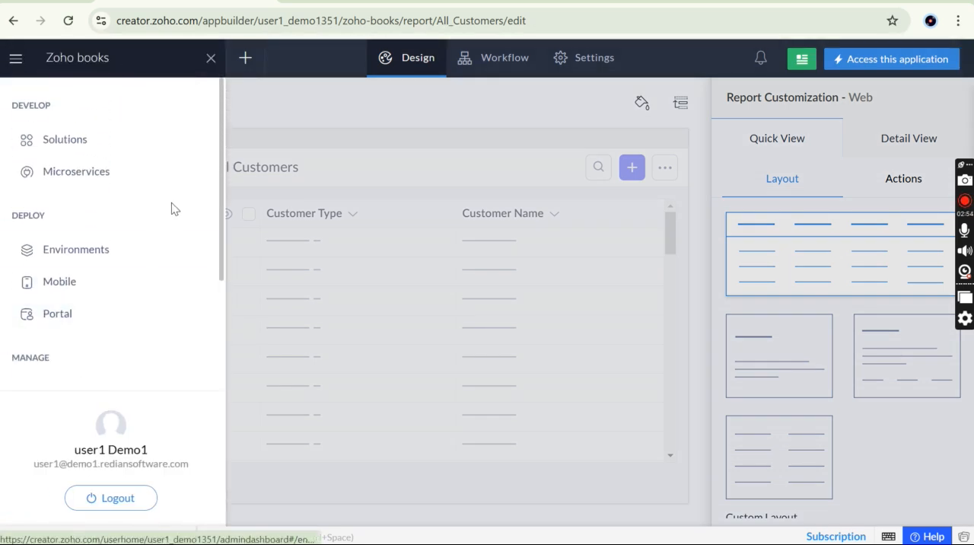
left_click(209, 61)
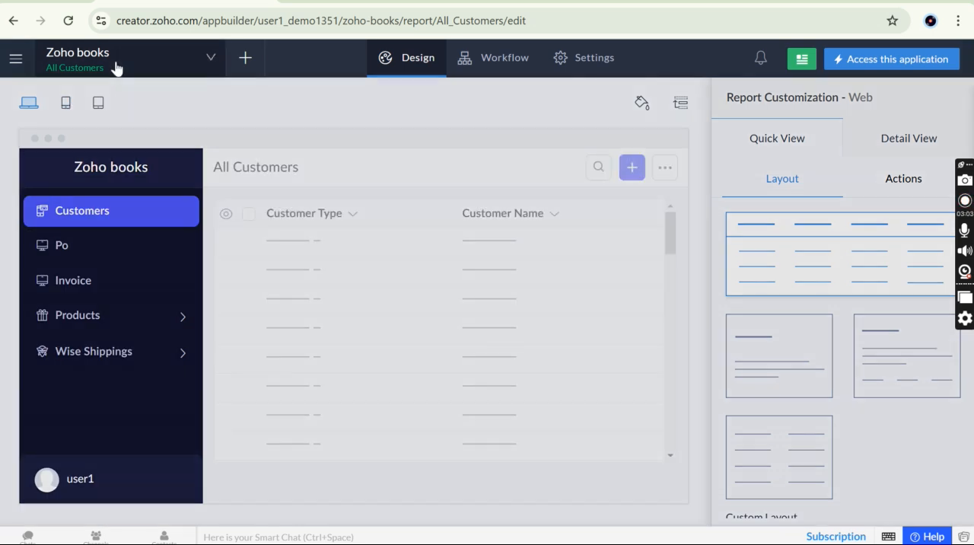
Open the Customer form in the form builder, review its fields, and return to the design view
left_click(115, 69)
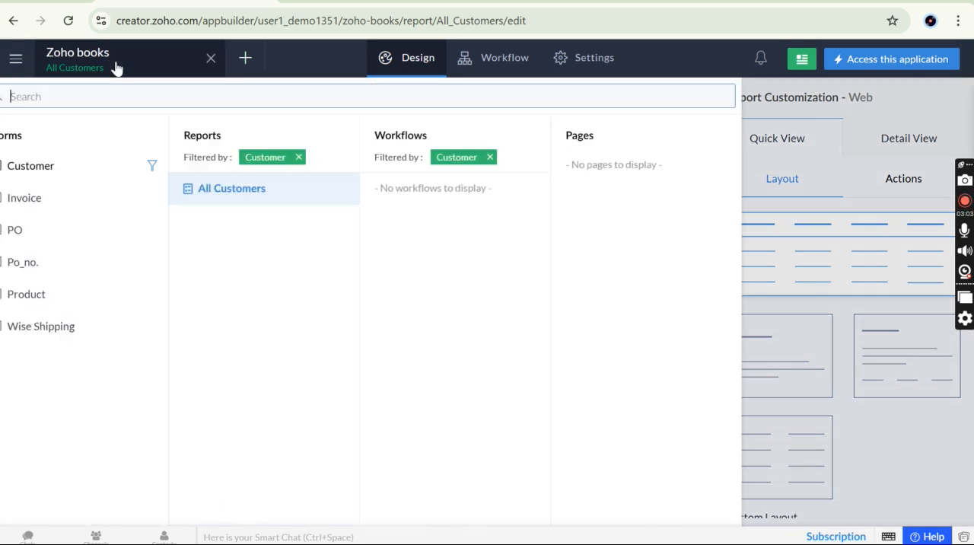
left_click(85, 170)
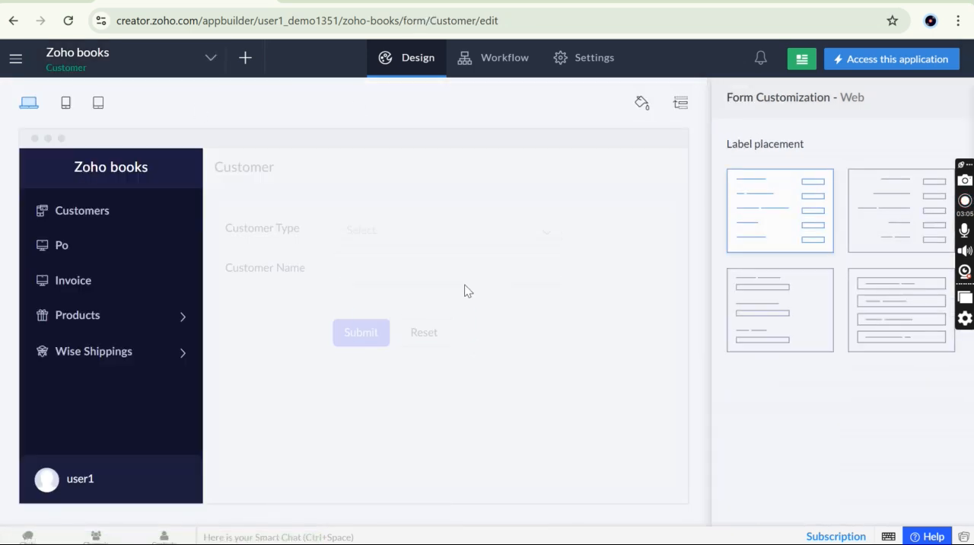
left_click(426, 325)
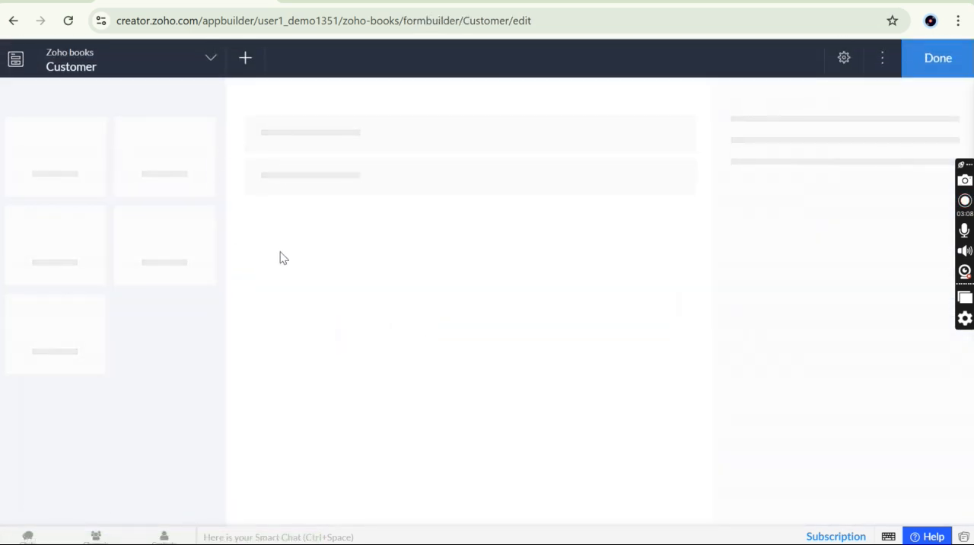
left_click(882, 59)
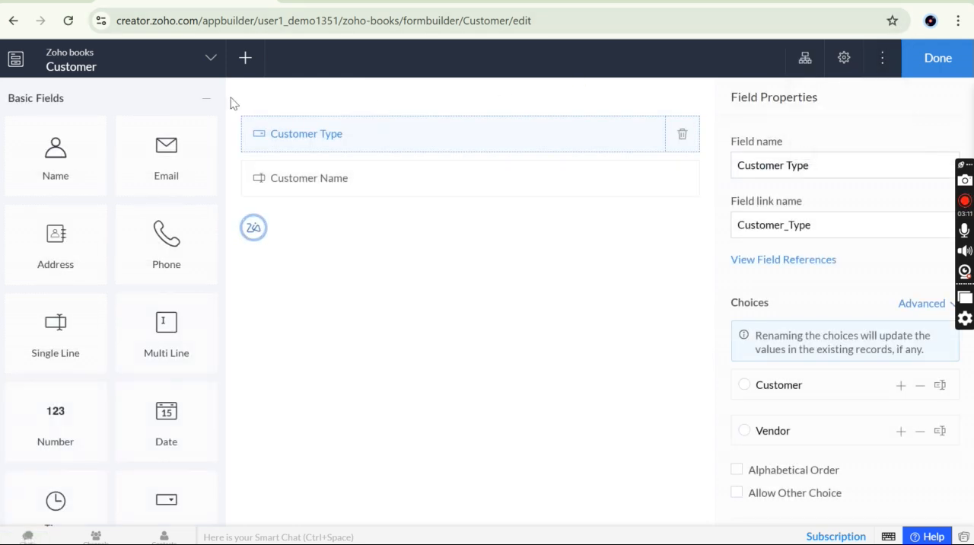
left_click(91, 63)
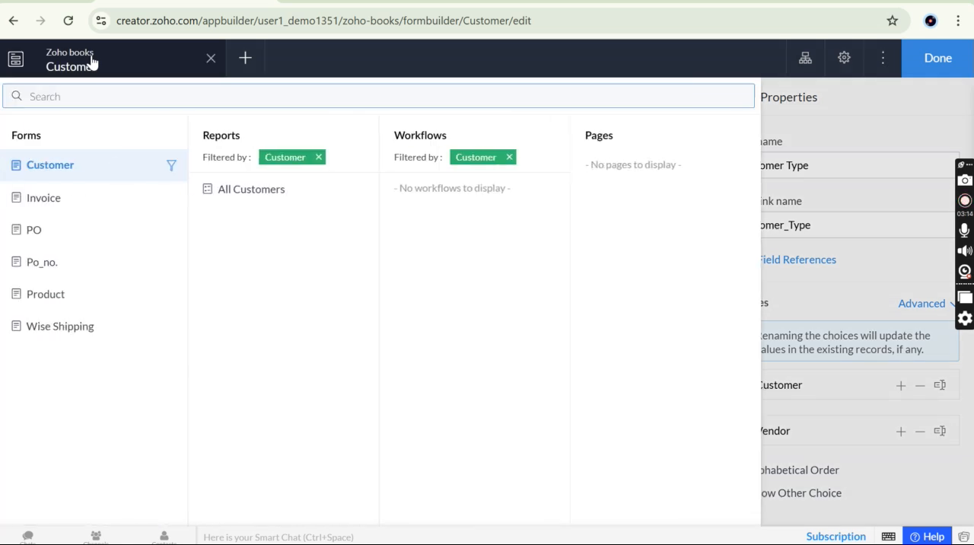
left_click(925, 68)
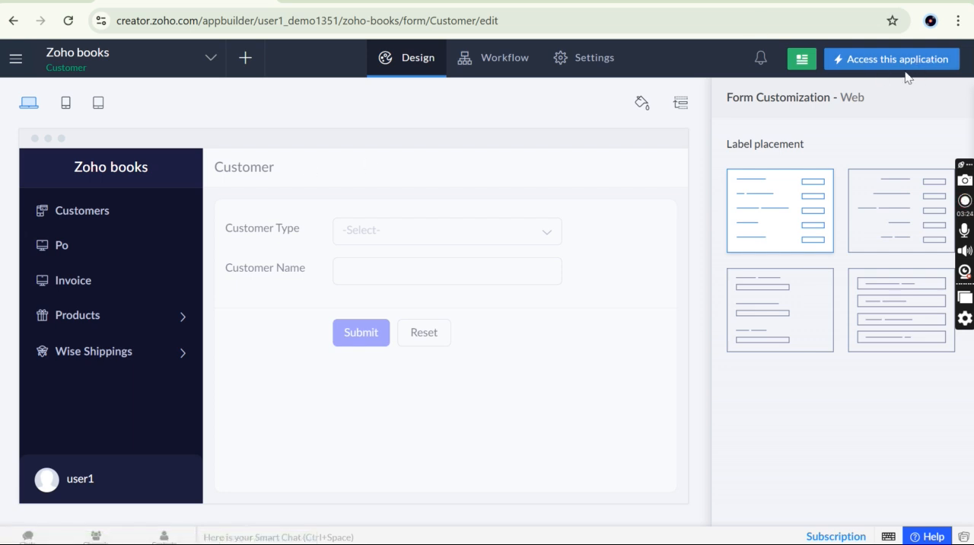
Access the live application and review its Customers, Po, Invoice and Product sections
left_click(898, 65)
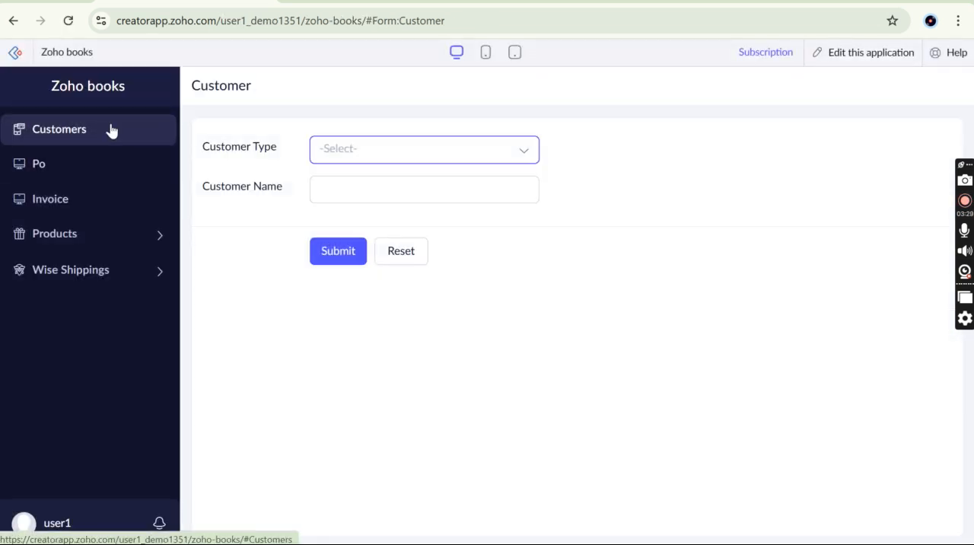
left_click(111, 131)
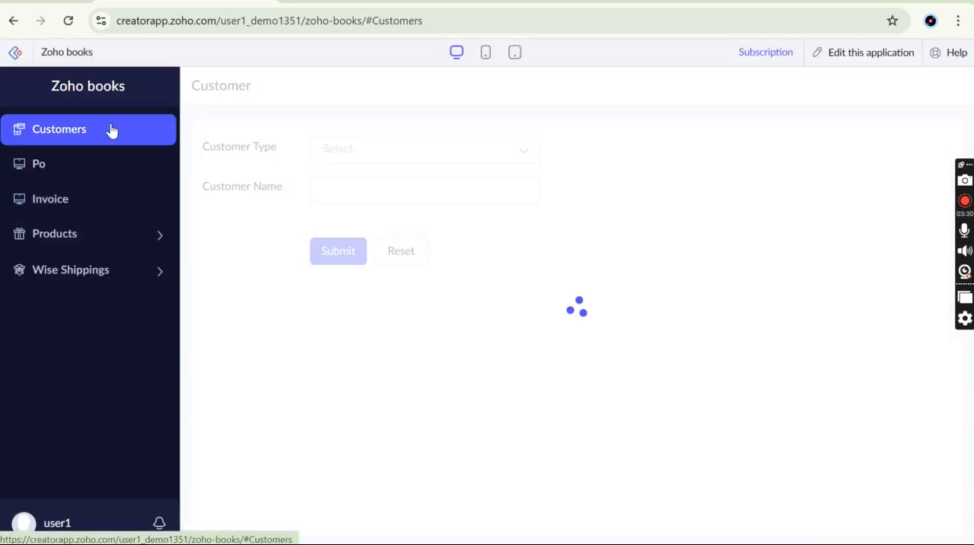
left_click(70, 171)
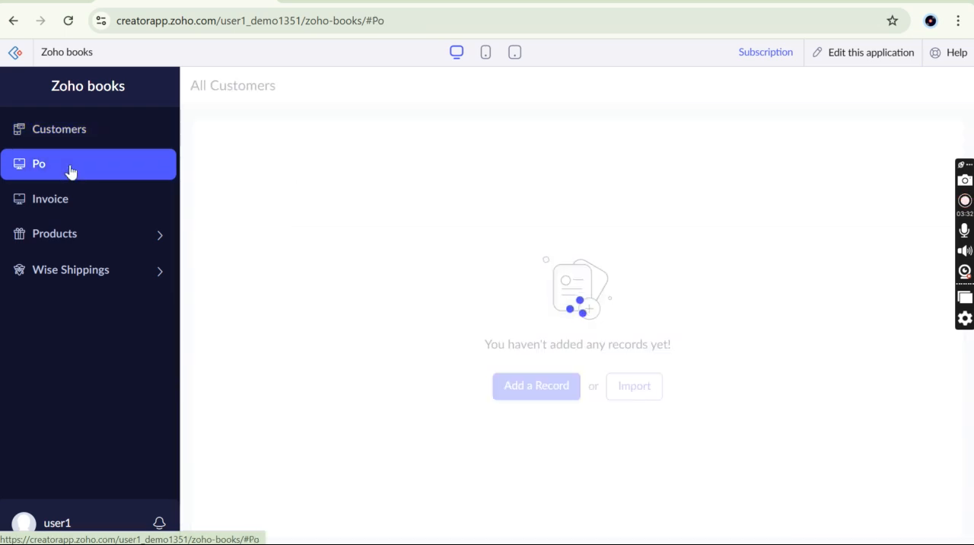
left_click(82, 204)
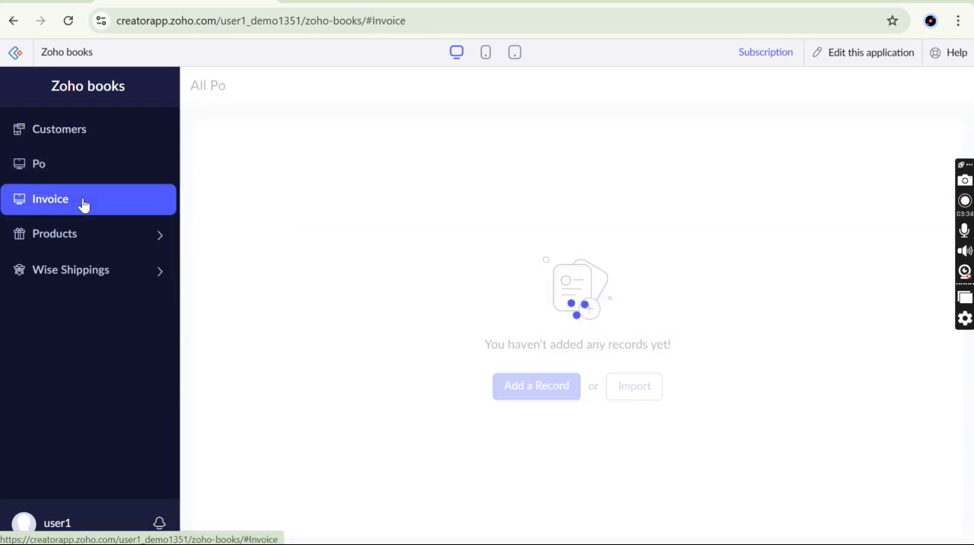
left_click(73, 236)
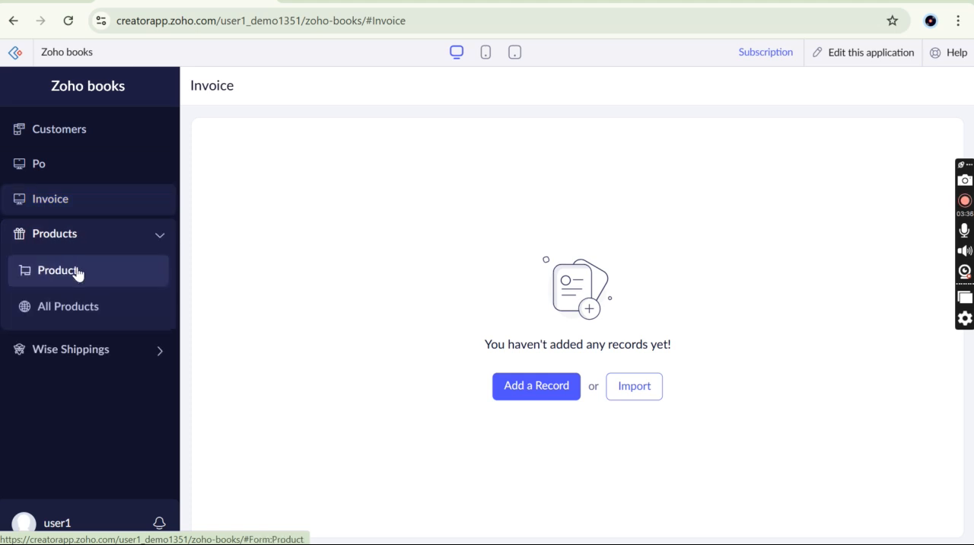
left_click(76, 271)
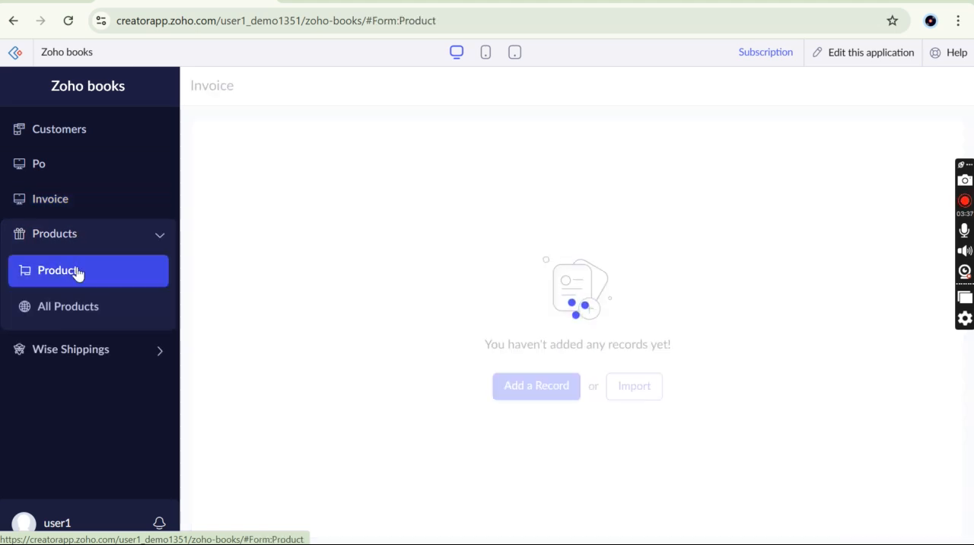
left_click(90, 140)
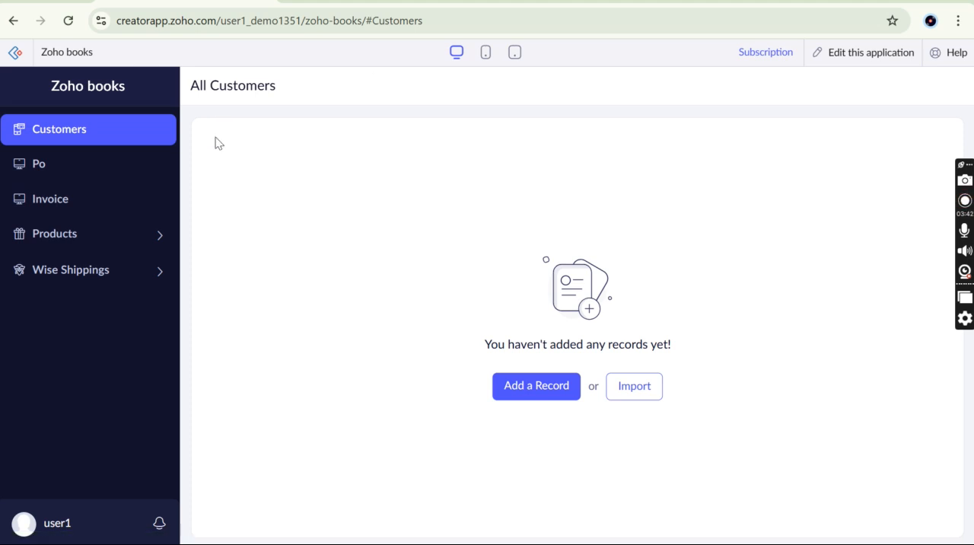
left_click(81, 164)
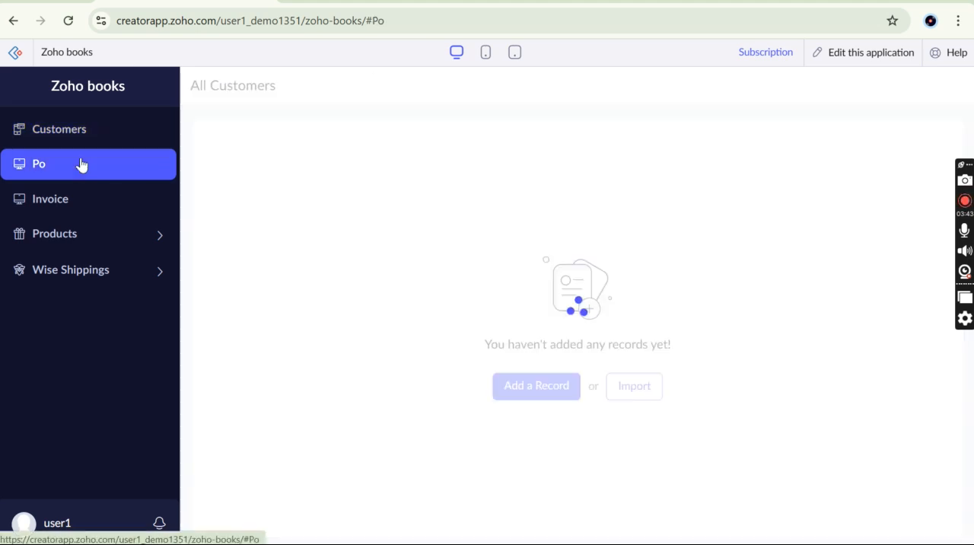
left_click(106, 126)
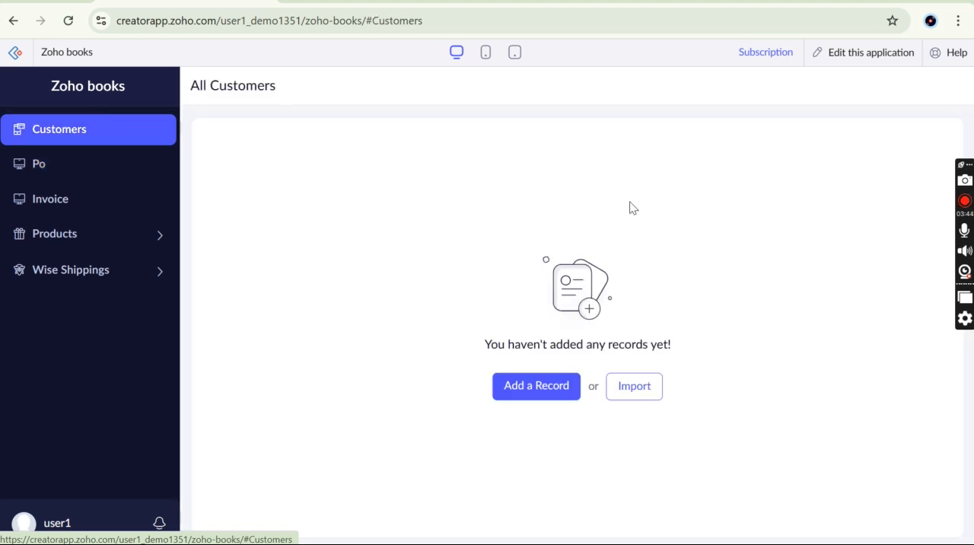
Reopen the application in edit mode and view its form workflows
left_click(855, 54)
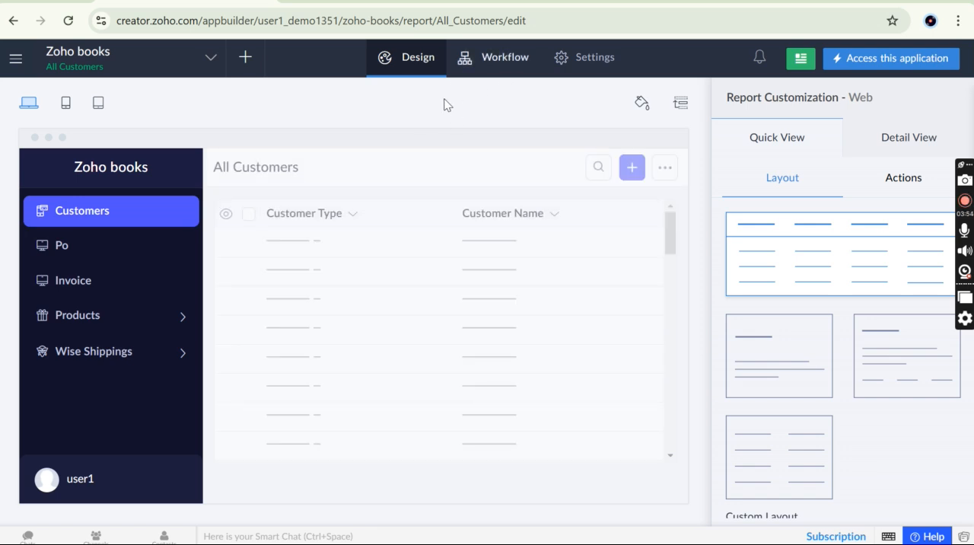
left_click(501, 66)
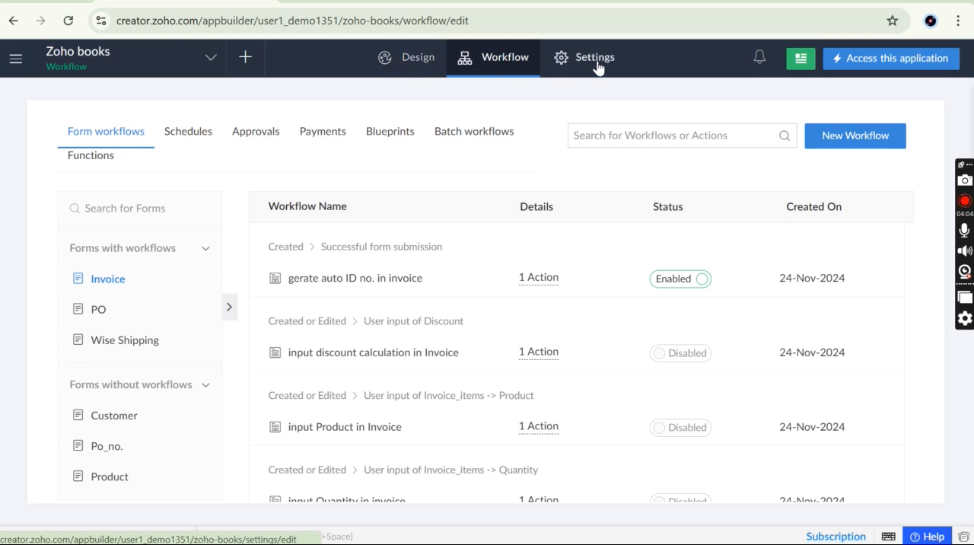
Look over the Invoice form workflows, then open the Generate_PO function and return to the functions list
scroll(393, 395, "down", 2)
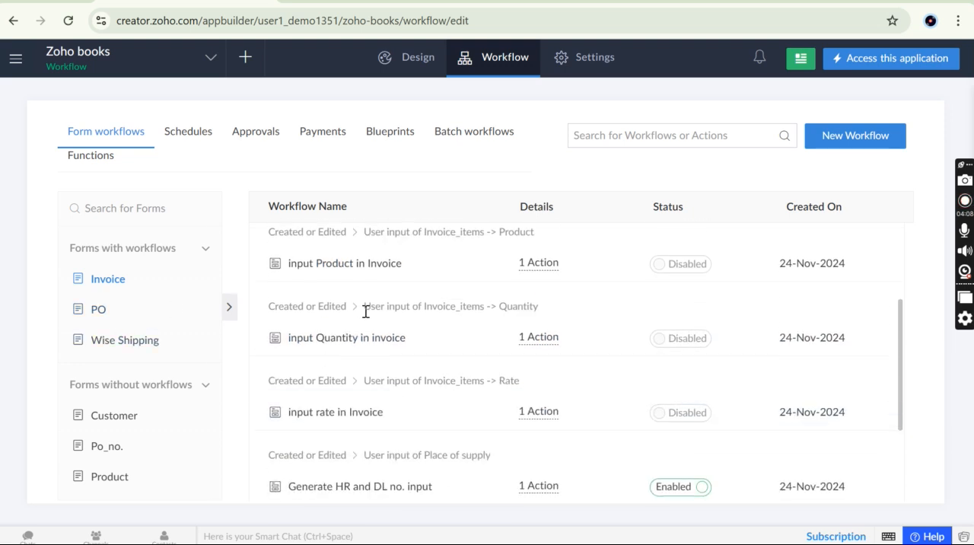
scroll(365, 311, "up", 2)
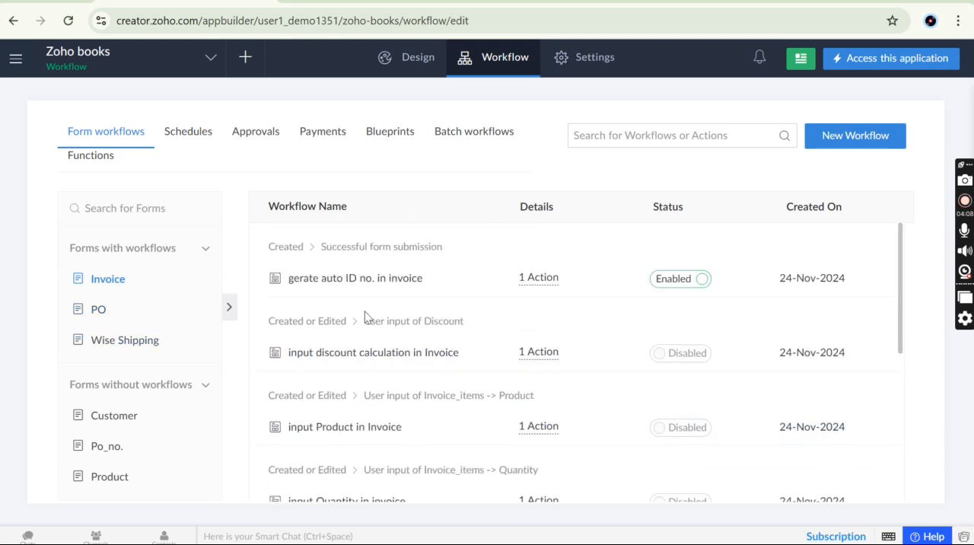
left_click(96, 162)
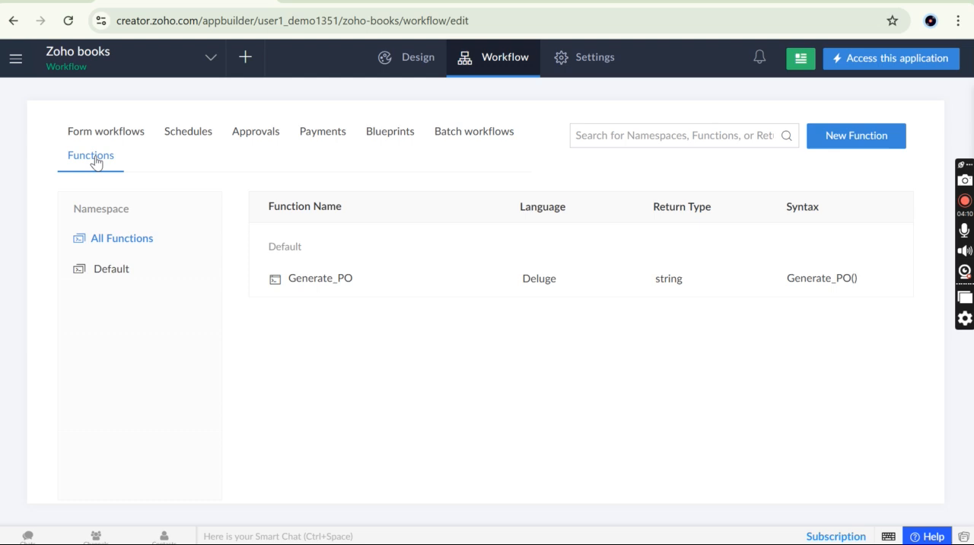
left_click(322, 283)
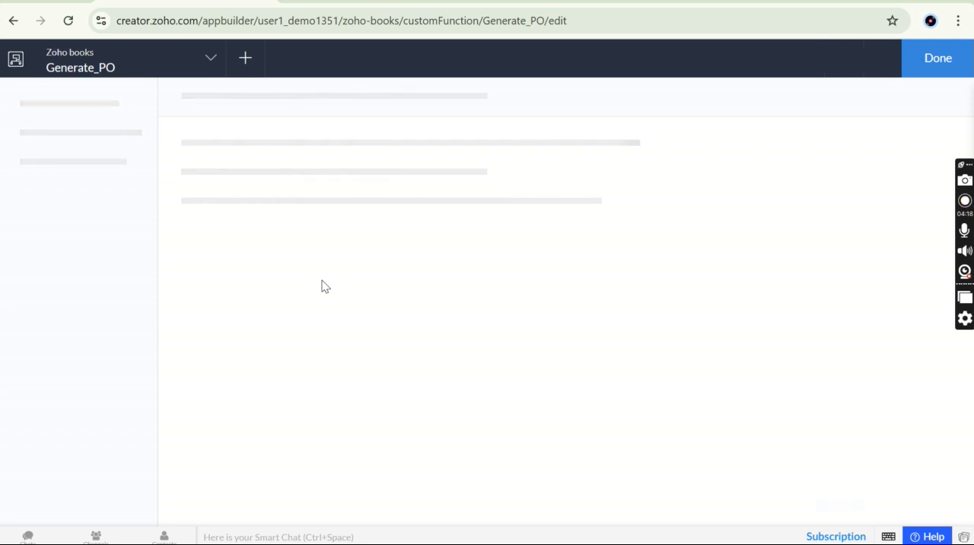
left_click(938, 59)
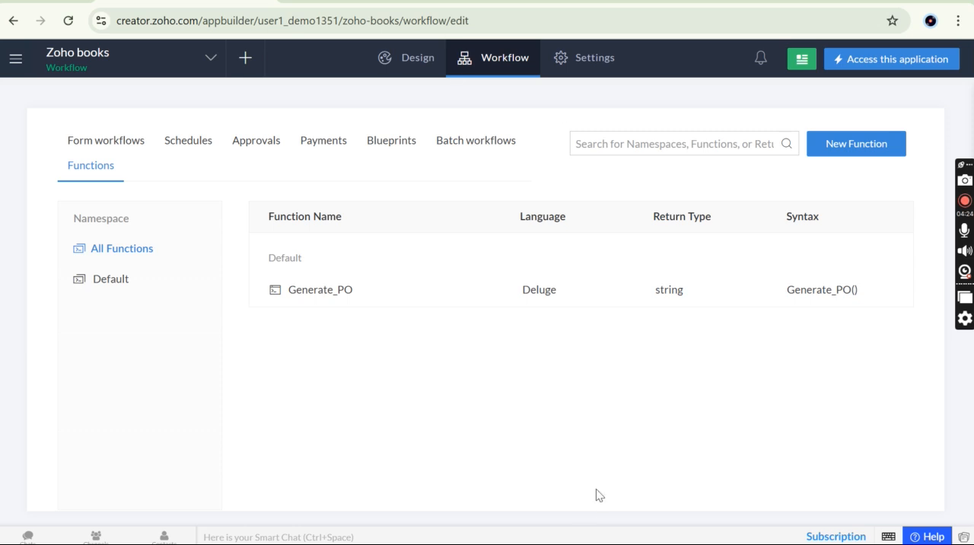
key("alt+Tab")
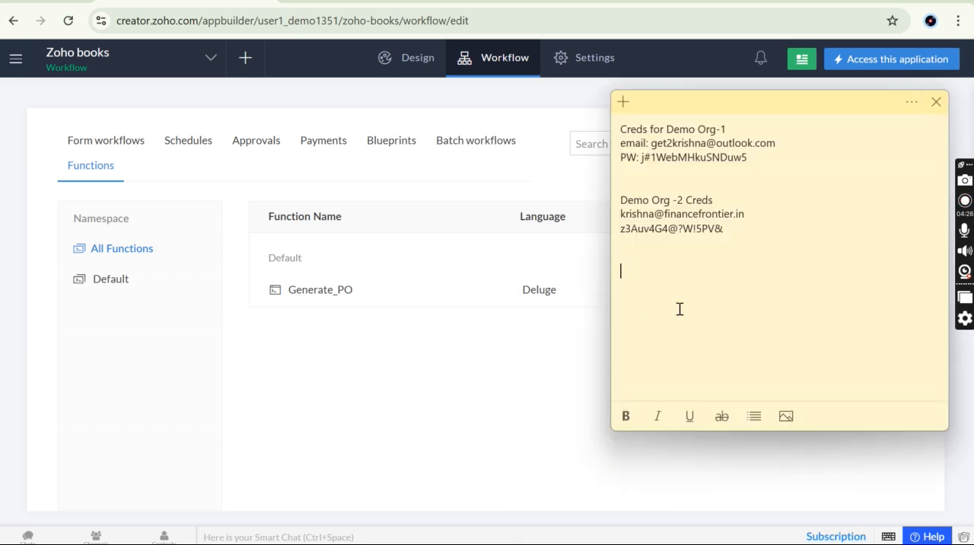
key("alt+Tab")
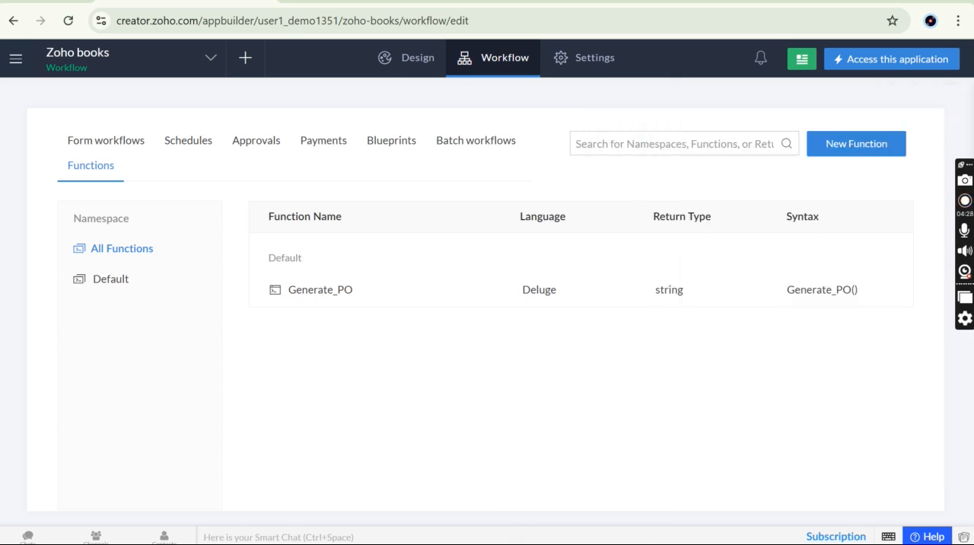
left_click(414, 543)
left_click(323, 1)
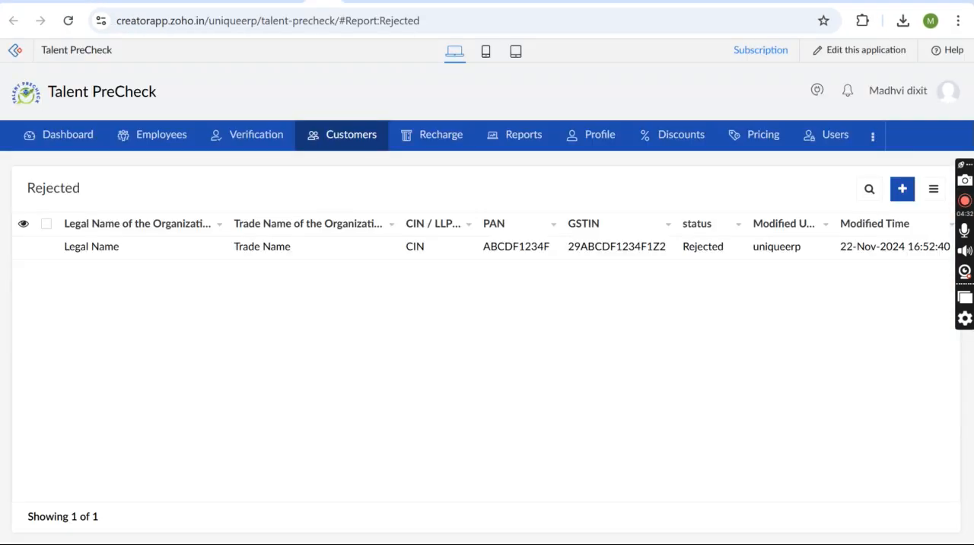
key("alt+Tab")
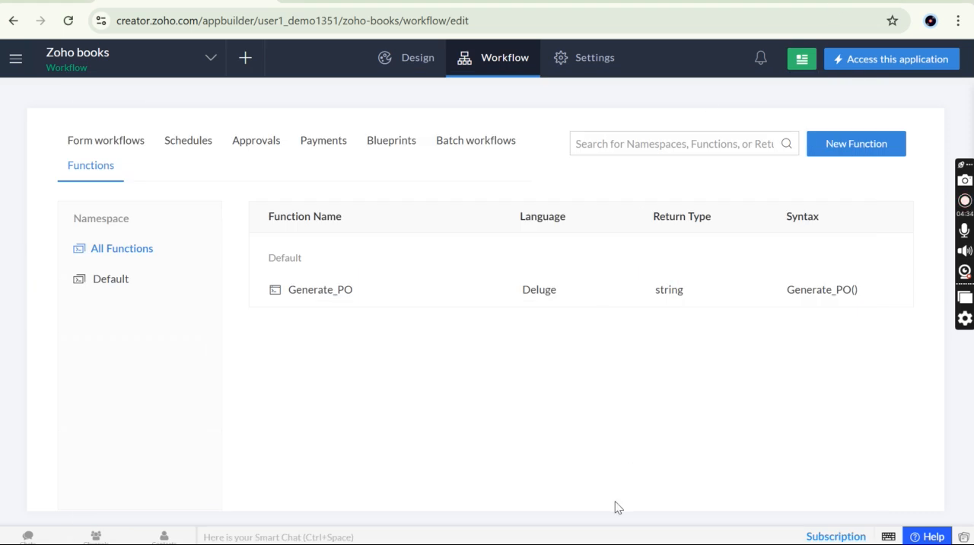
mouse_move(653, 537)
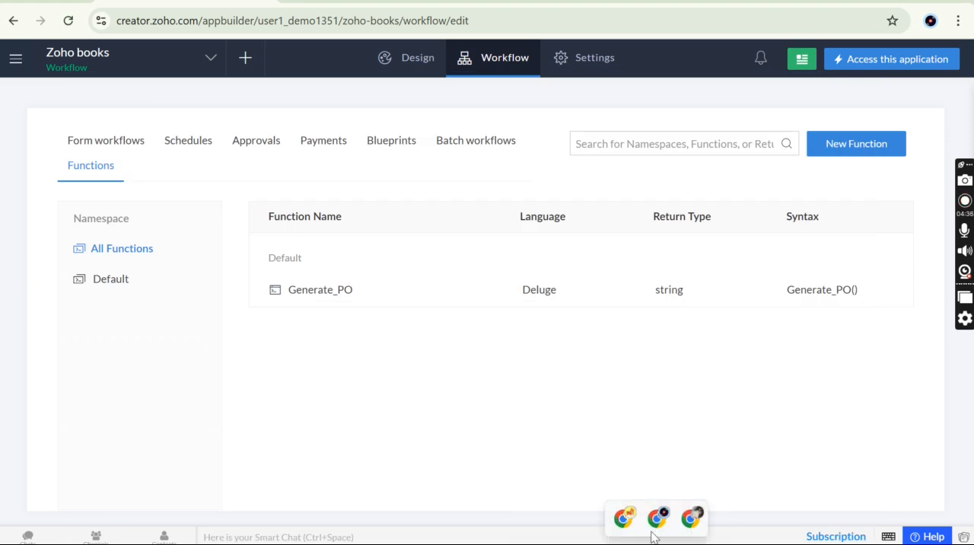
left_click(689, 519)
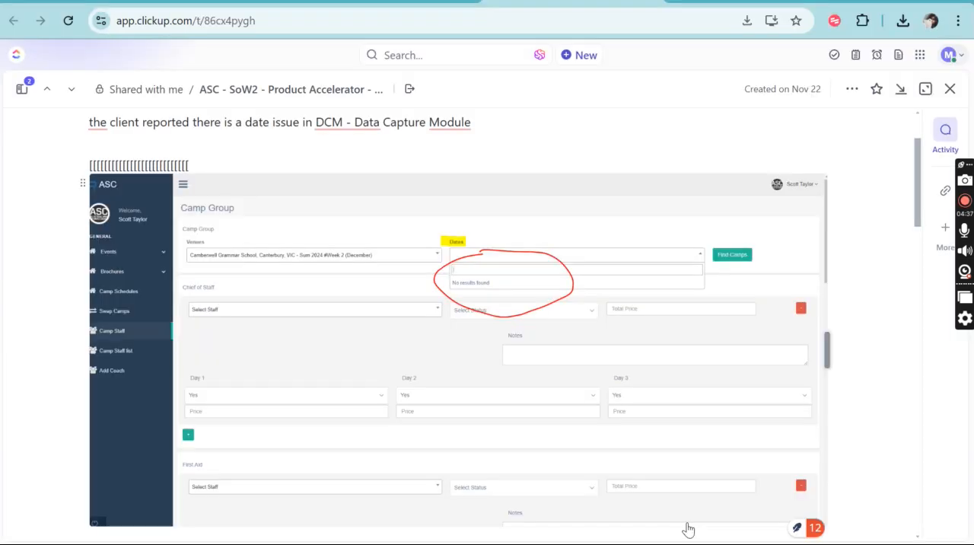
key("alt+Tab")
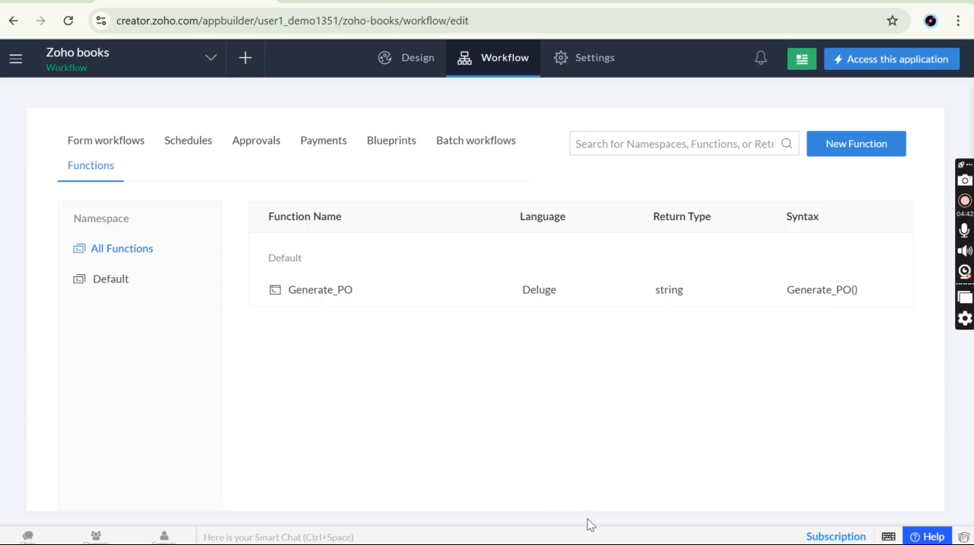
Return to the form workflows and open the Deluge script of the Invoice workflow "gerate auto ID no. in invoice"
left_click(120, 143)
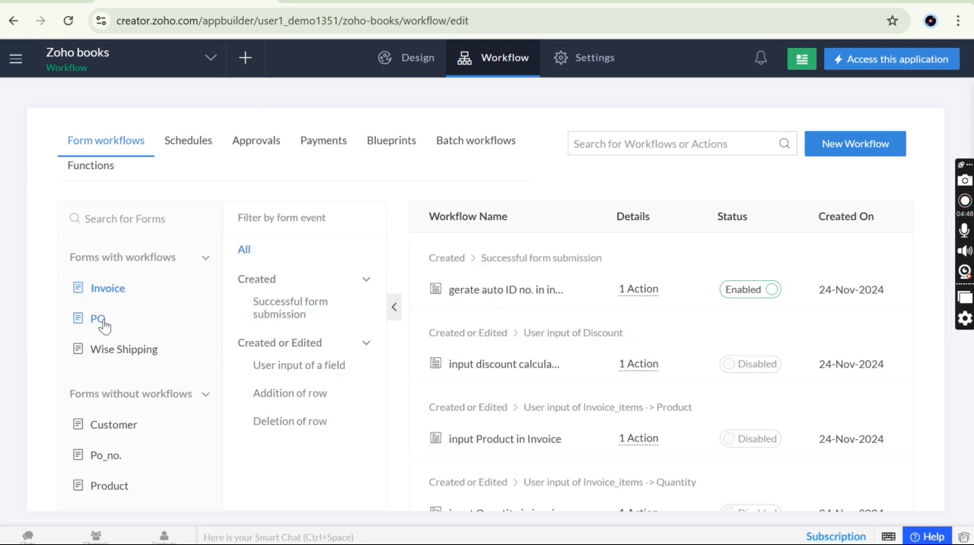
scroll(532, 380, "down", 1)
scroll(531, 380, "up", 1)
left_click(482, 293)
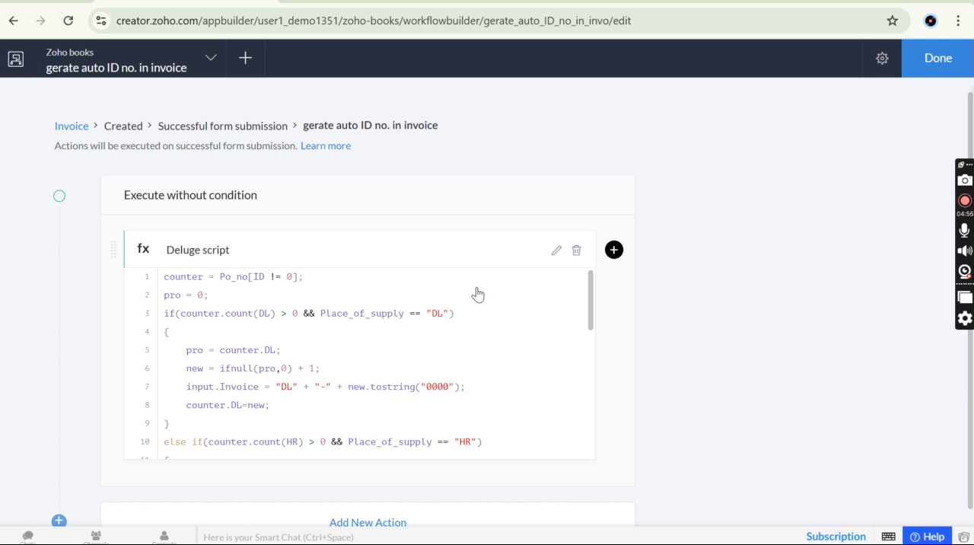
left_click(415, 387)
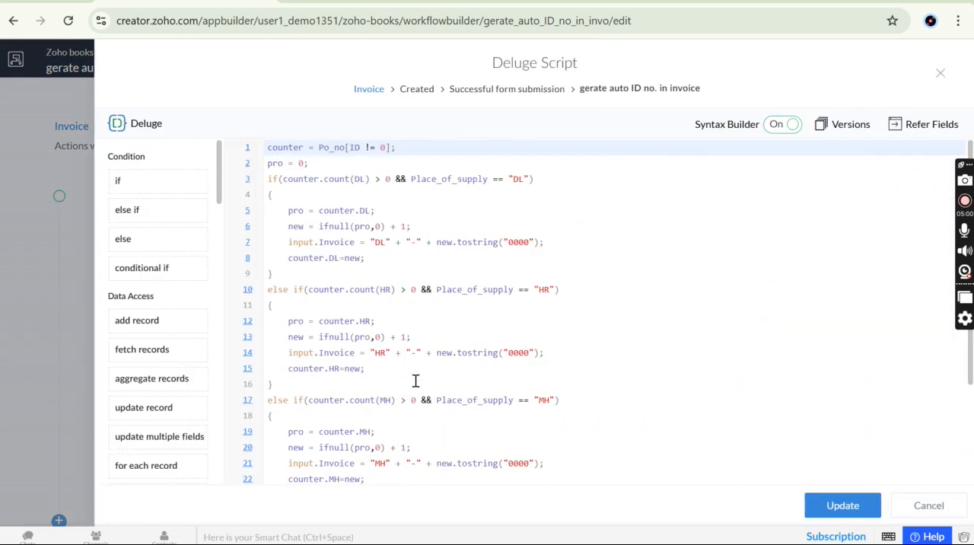
Read through the Deluge script's place-of-supply branches for DL, HR, MH and UP, and return to its start
left_click(415, 380)
scroll(416, 380, "down", 2)
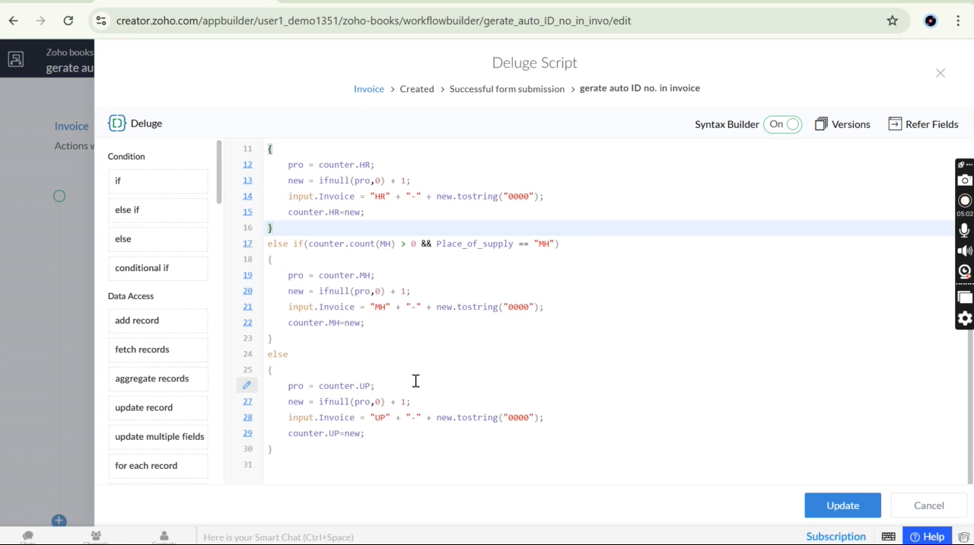
scroll(416, 381, "up", 2)
left_click_drag(267, 148, 397, 508)
left_click(399, 333)
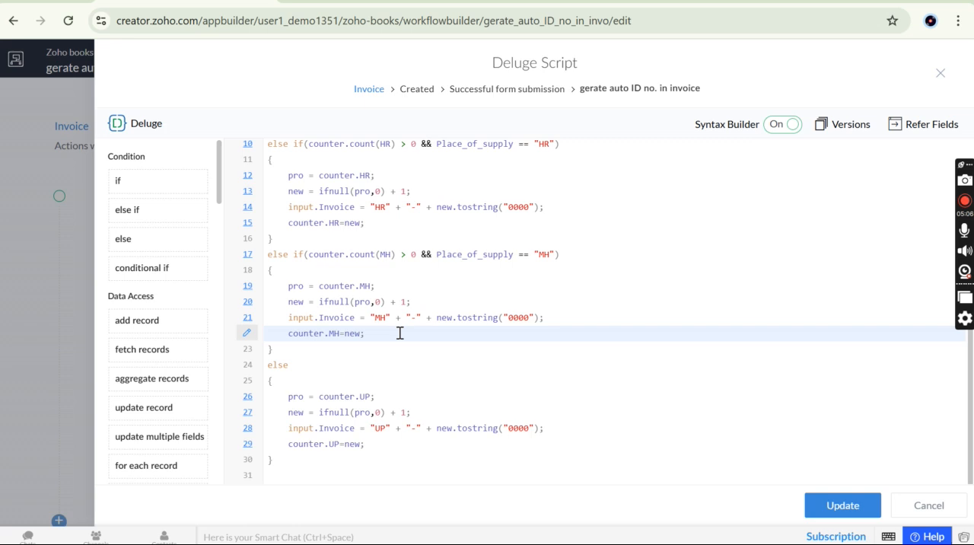
scroll(399, 333, "up", 2)
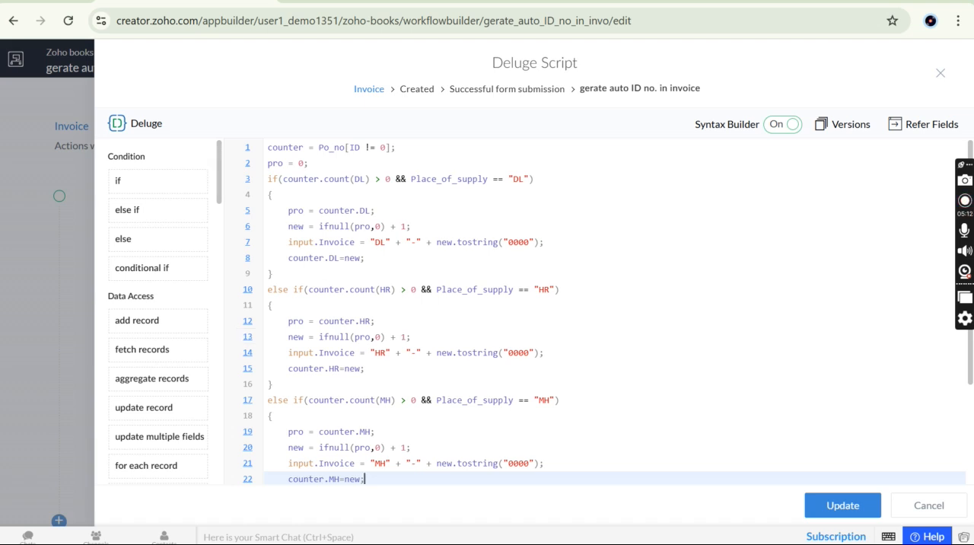
Duplicate the workflow's browser tab, then return to the original Deluge script and highlight the workflow's name
right_click(163, 0)
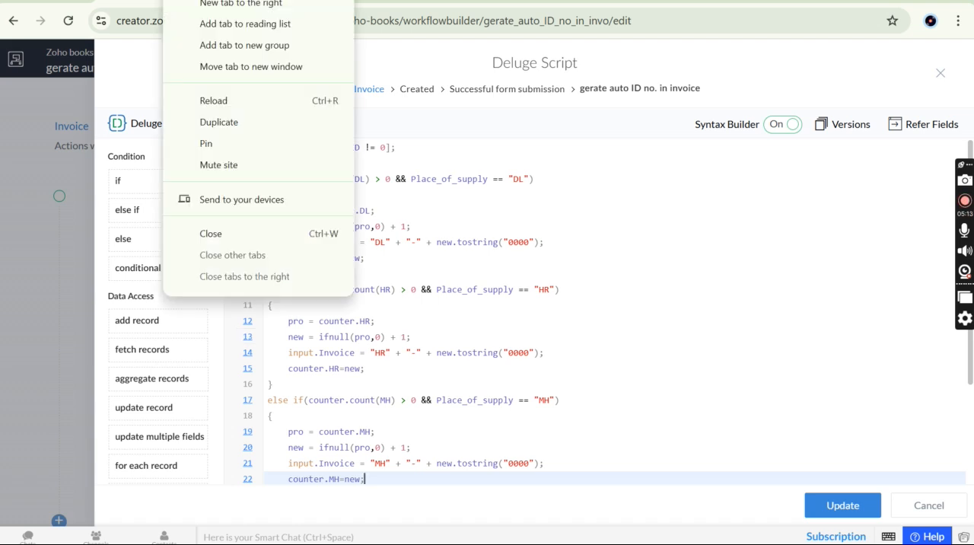
left_click(240, 128)
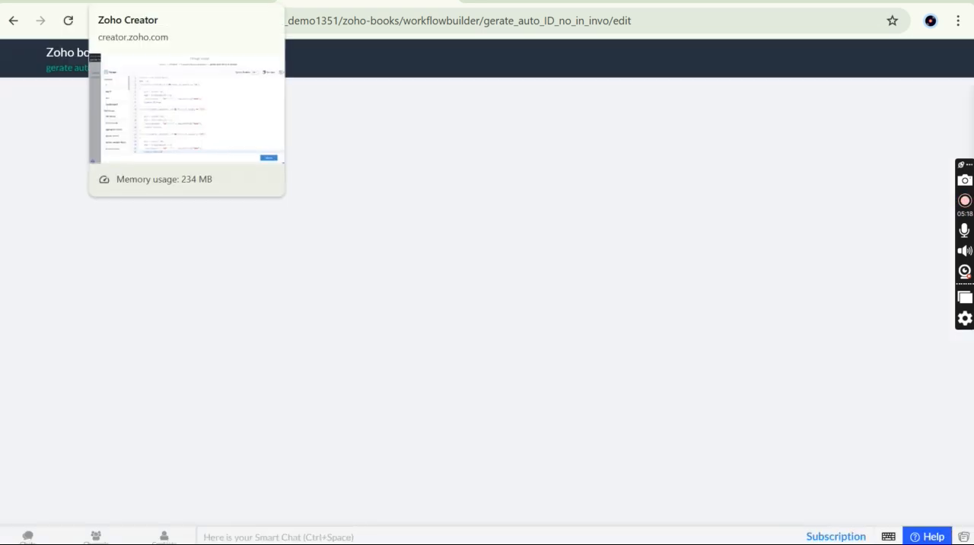
left_click(172, 1)
left_click(379, 269)
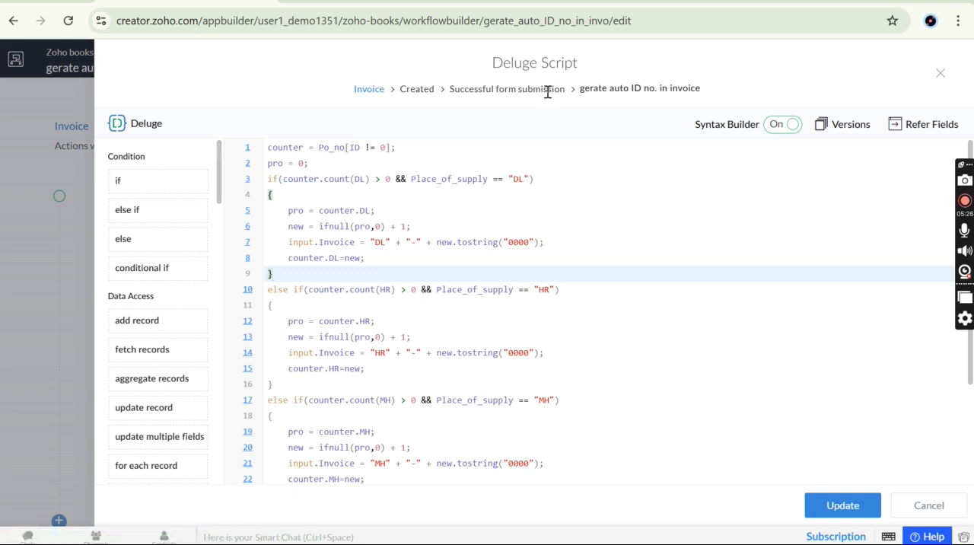
left_click_drag(736, 95, 577, 97)
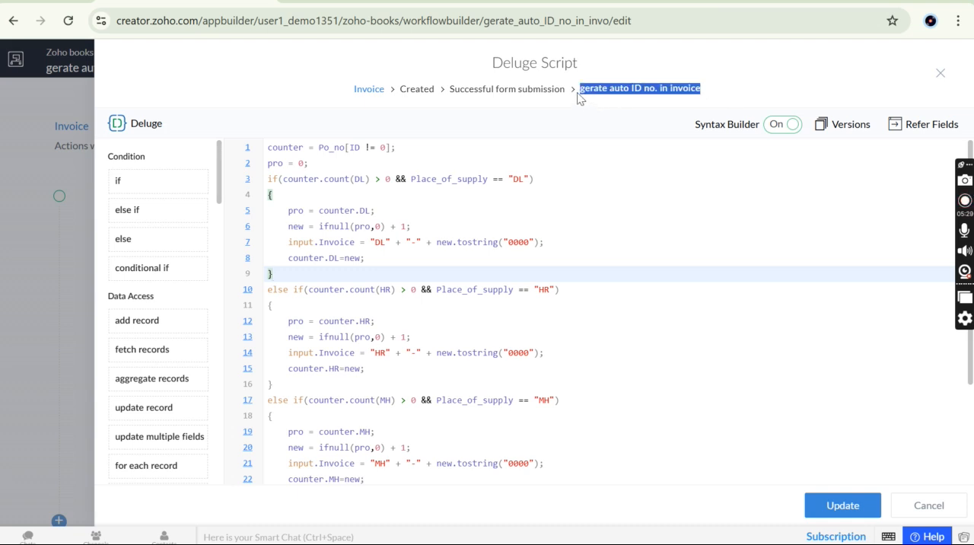
left_click(749, 81)
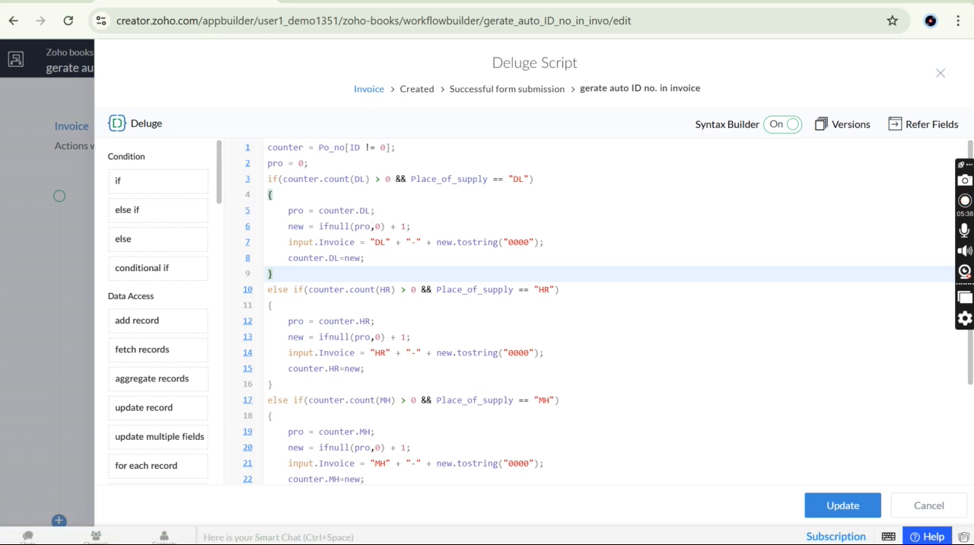
Set up a new Invoice form workflow named gfg that runs on record creation after successful form submission
key("Escape")
left_click(947, 72)
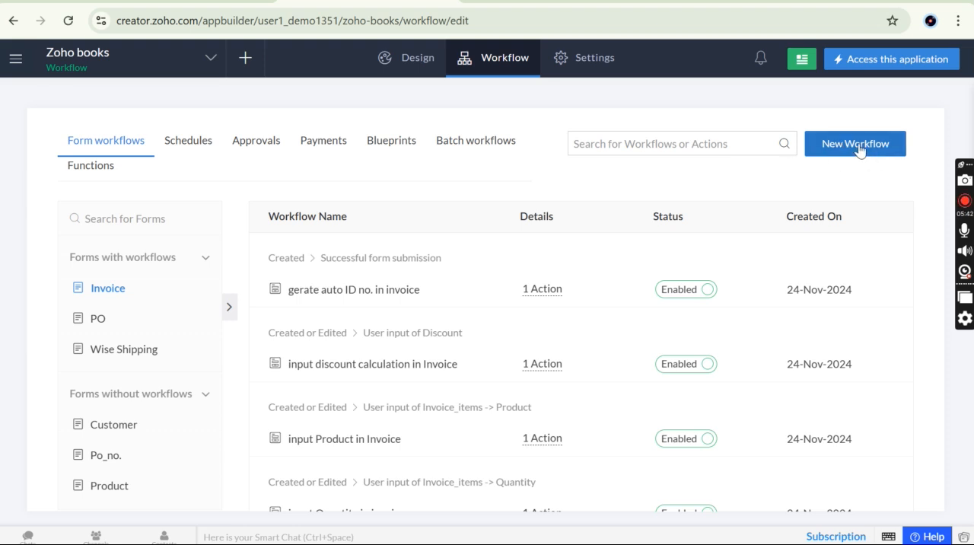
left_click(859, 150)
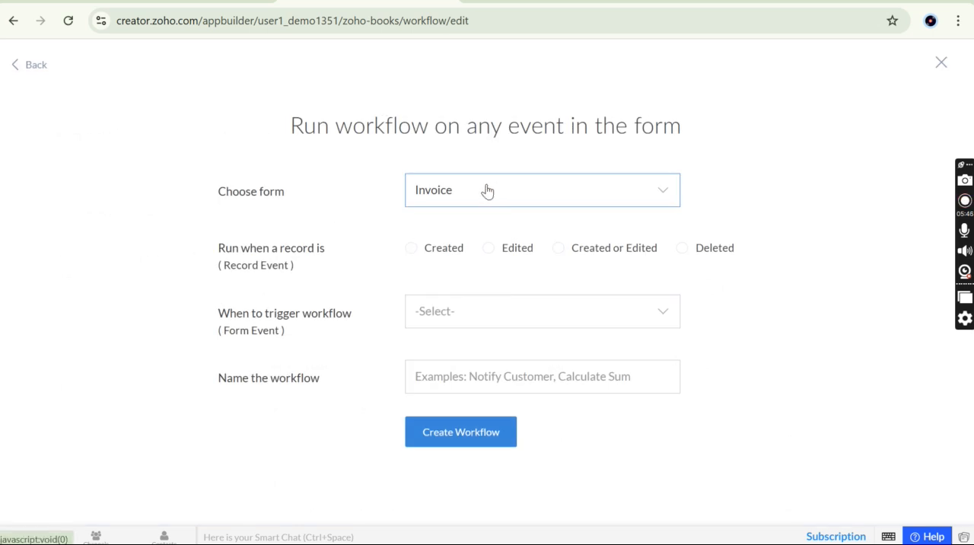
left_click(427, 254)
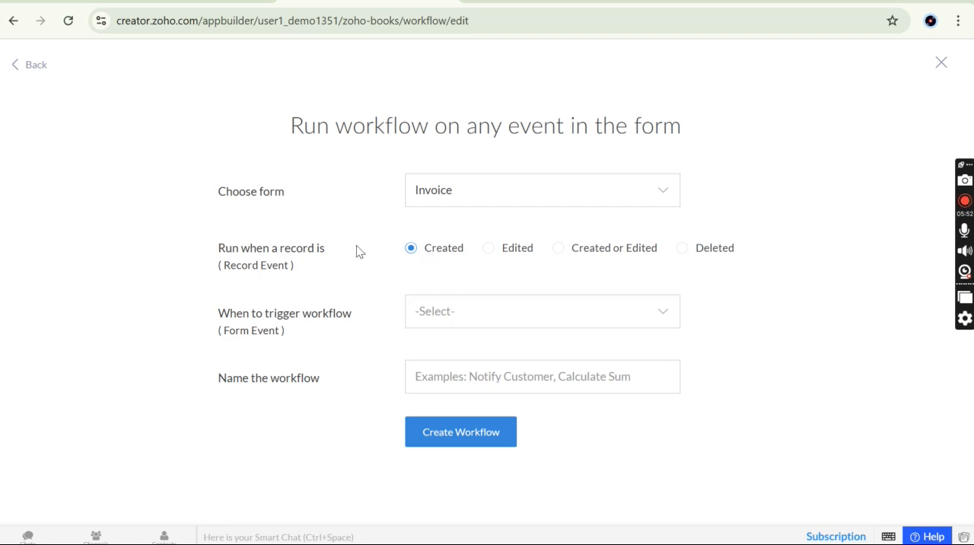
left_click(468, 321)
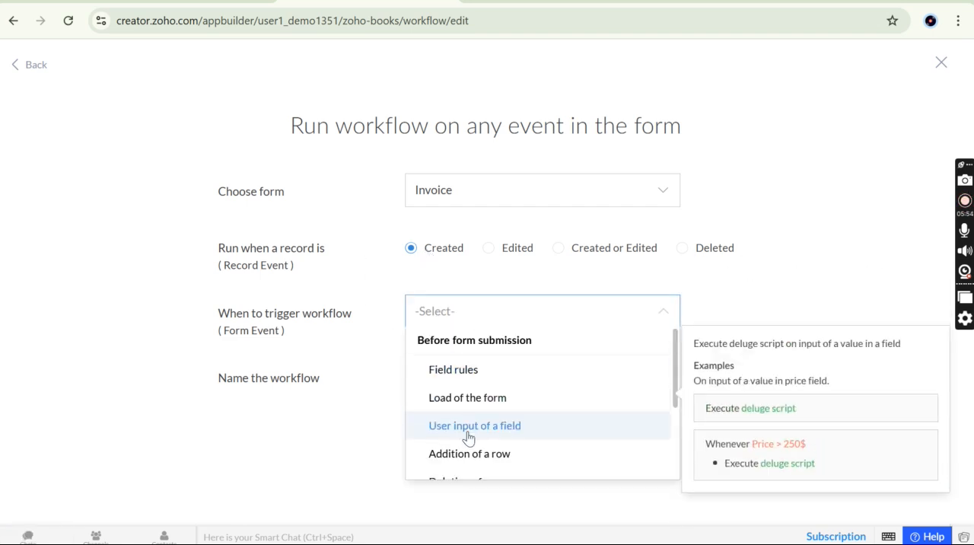
scroll(485, 444, "down", 3)
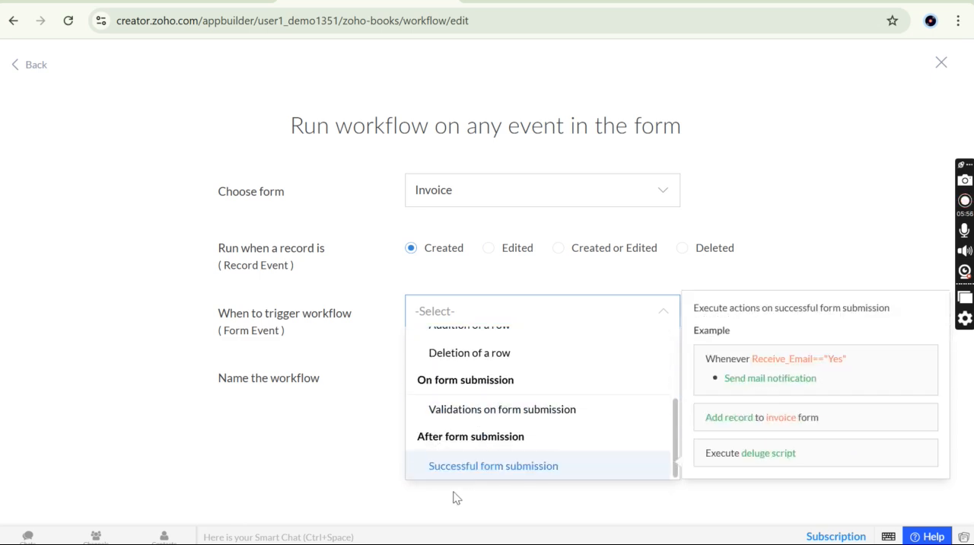
left_click(493, 467)
left_click(447, 375)
type("gfg")
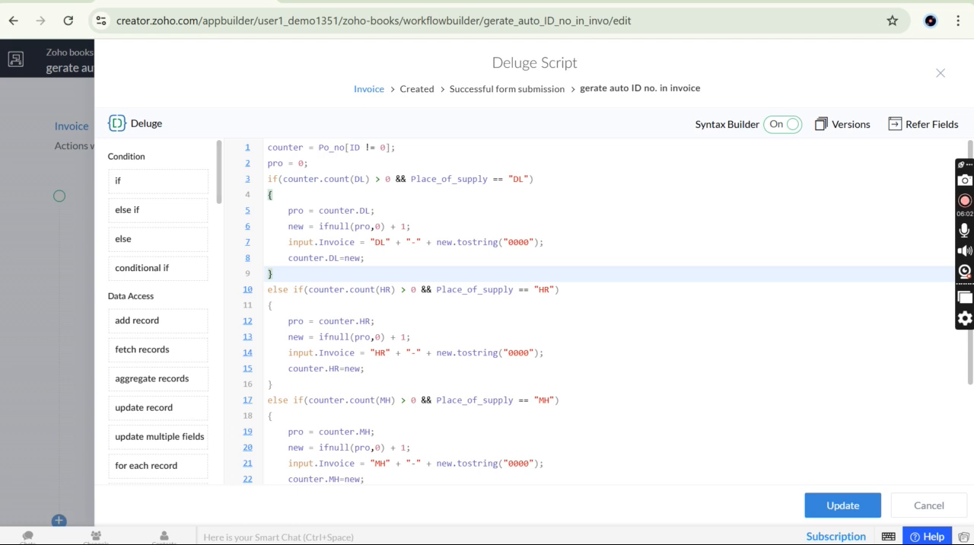
Clear the whole Deluge script of the invoice auto ID workflow and paste the code back in
left_click(433, 330)
key("ctrl+a")
key("ctrl+c")
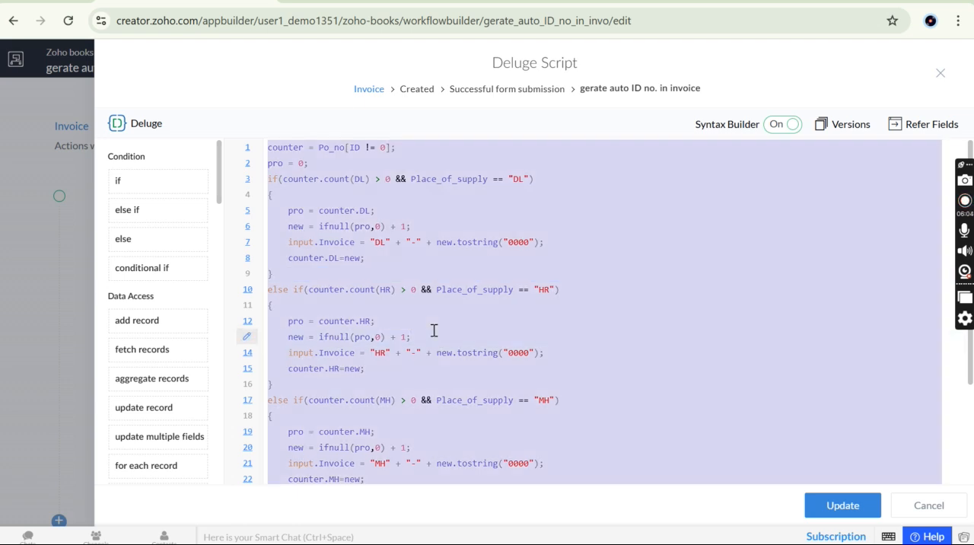
key("BackSpace")
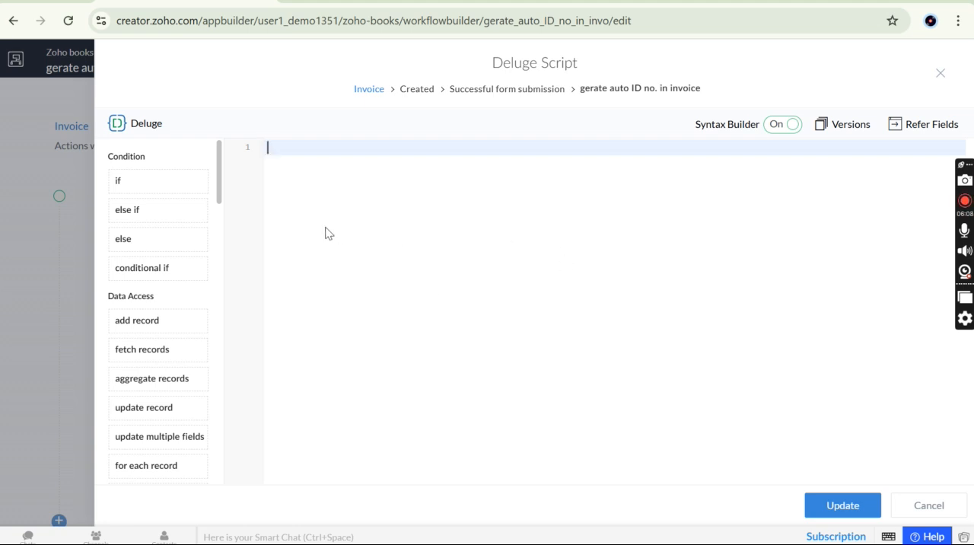
key("ctrl+v")
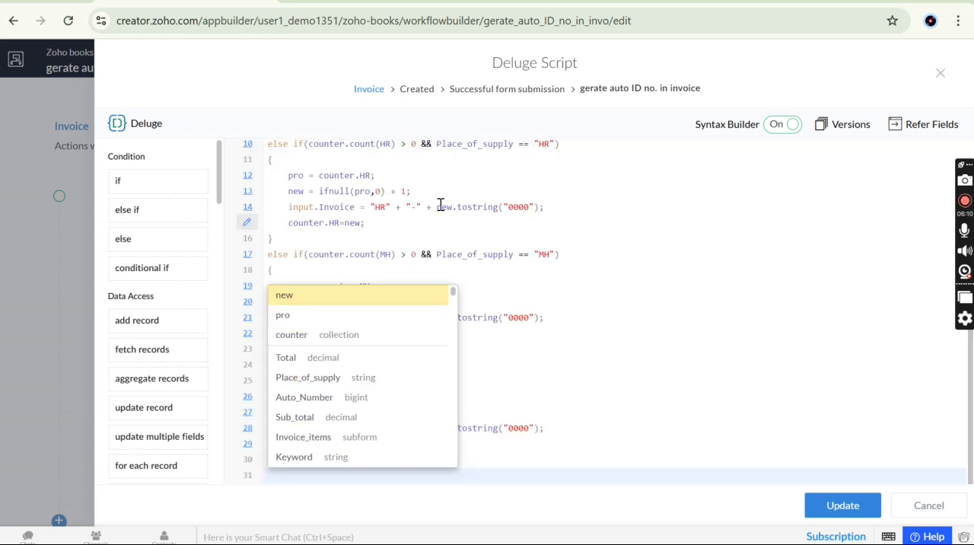
Go back to the start of the Deluge script and highlight the counter variable in its first line
left_click(487, 196)
scroll(487, 197, "up", 3)
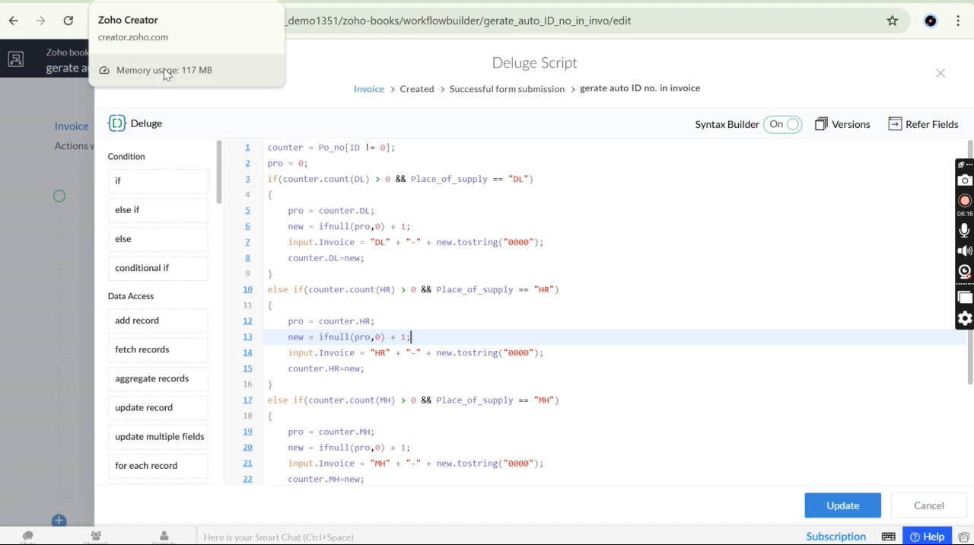
left_click(323, 243)
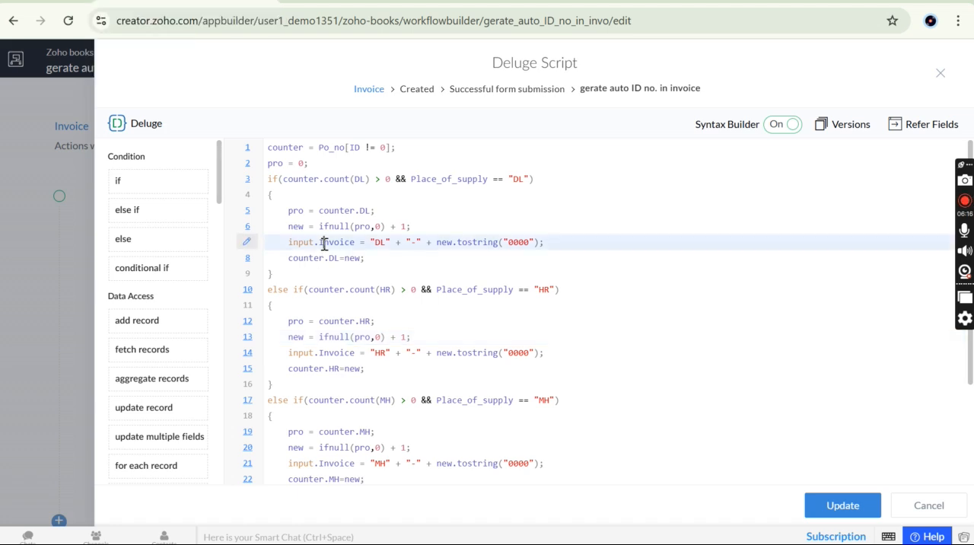
double_click(286, 148)
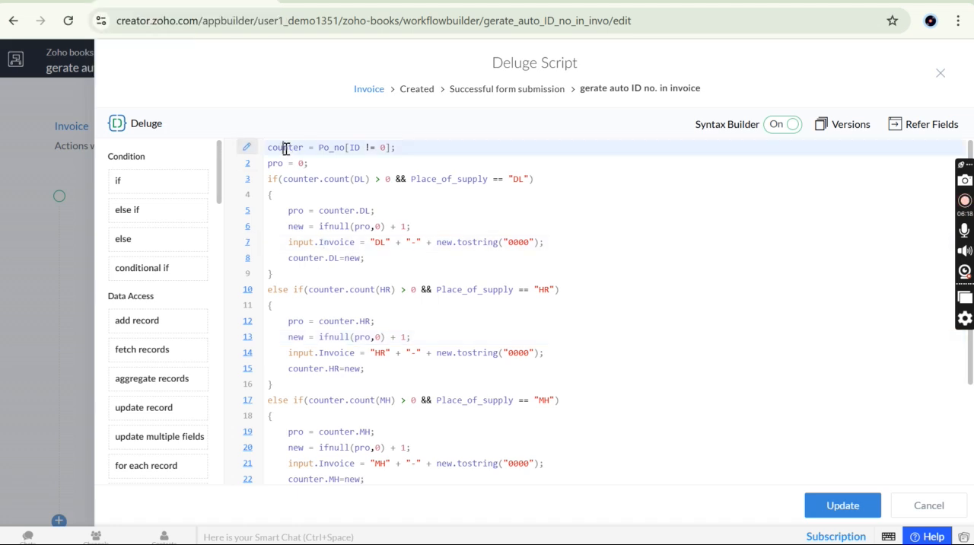
Highlight the Po_no form name, the ID criterion and the whole first line of the Deluge script
double_click(333, 149)
left_click(360, 148)
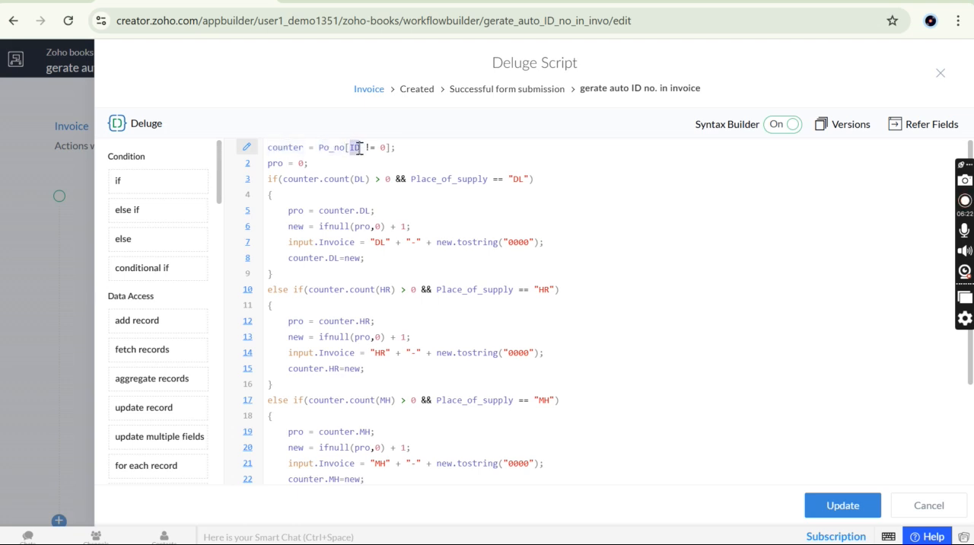
left_click_drag(396, 148, 301, 151)
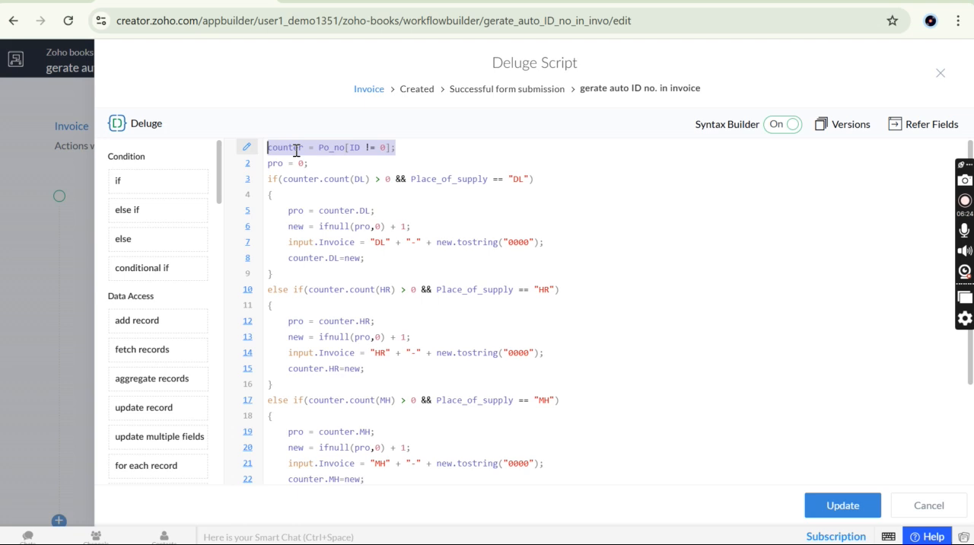
left_click(296, 149)
double_click(336, 149)
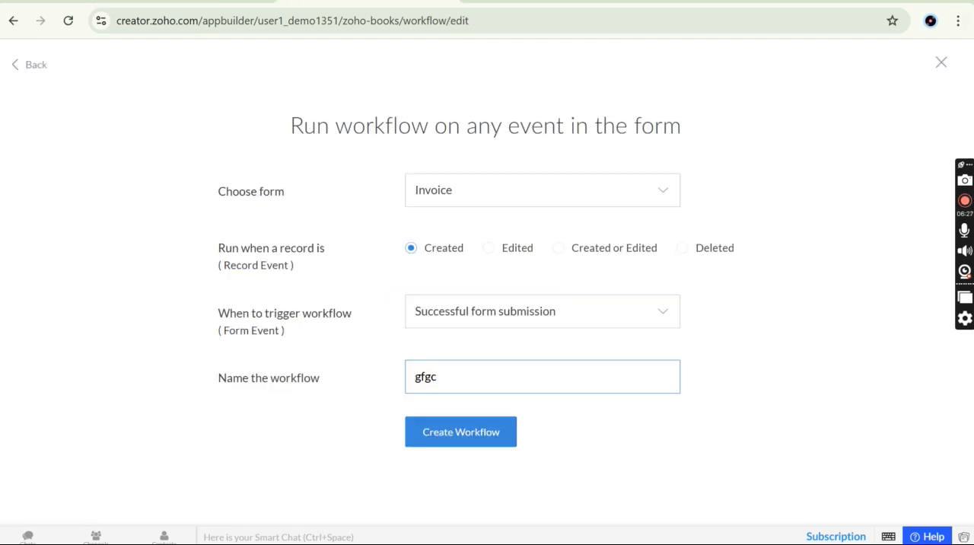
Leave the Deluge script and open a new PO record in the live application by way of the Po section's design
left_click(940, 63)
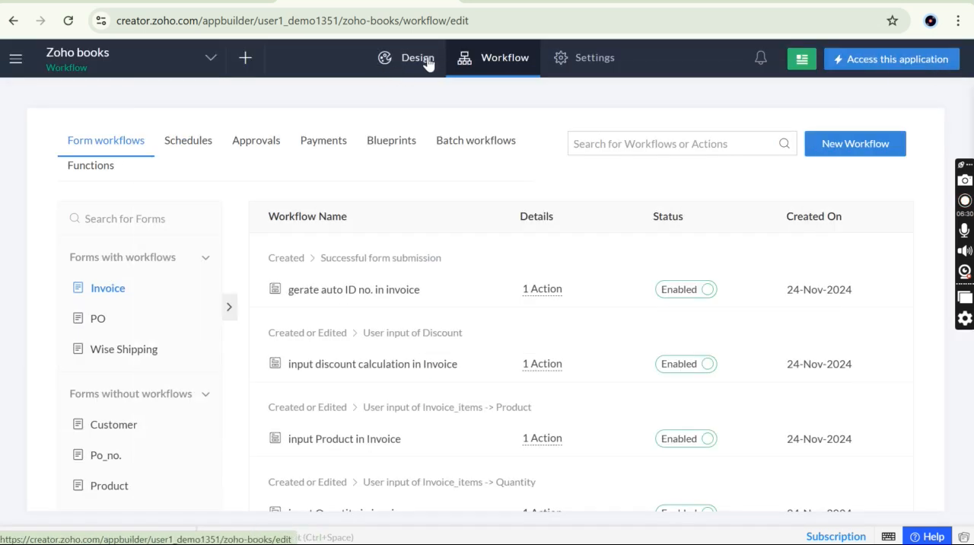
left_click(424, 59)
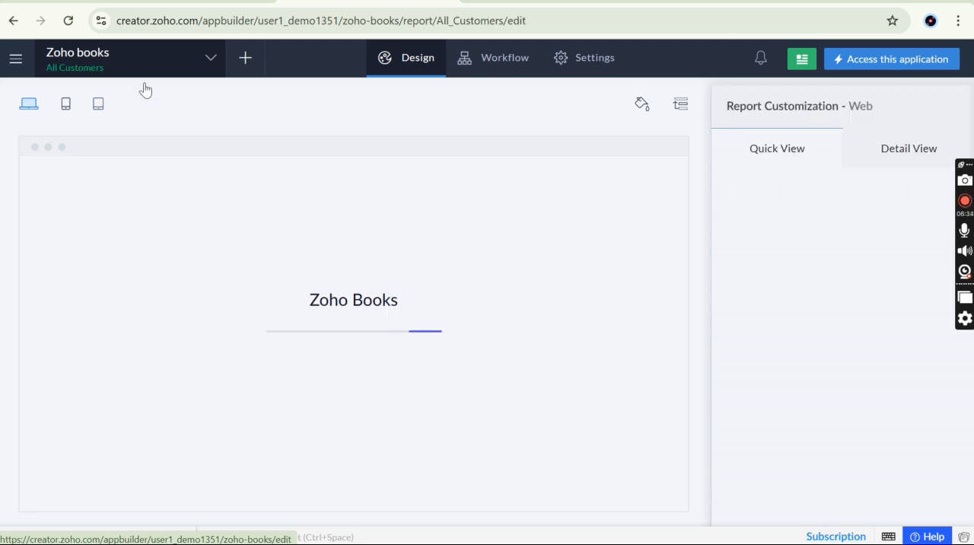
left_click(80, 254)
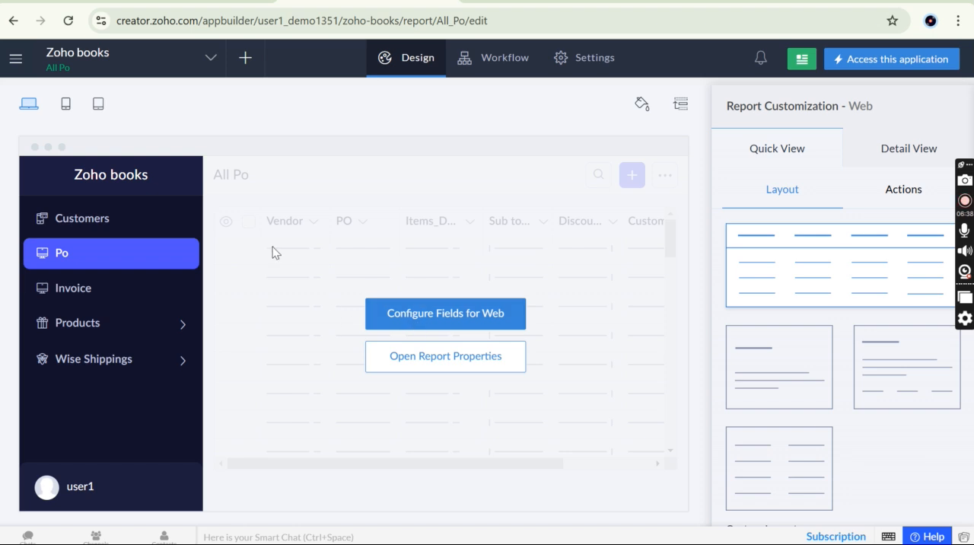
left_click(871, 66)
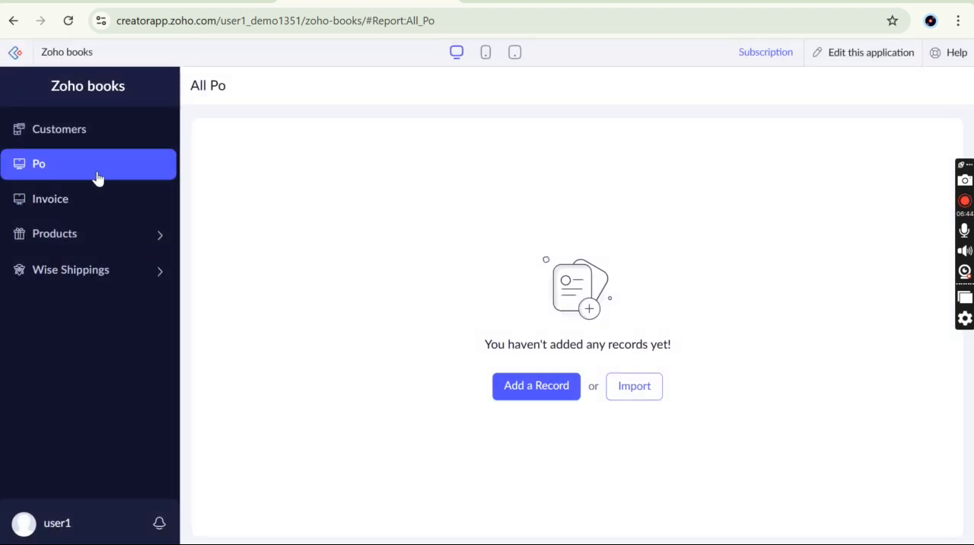
left_click(525, 401)
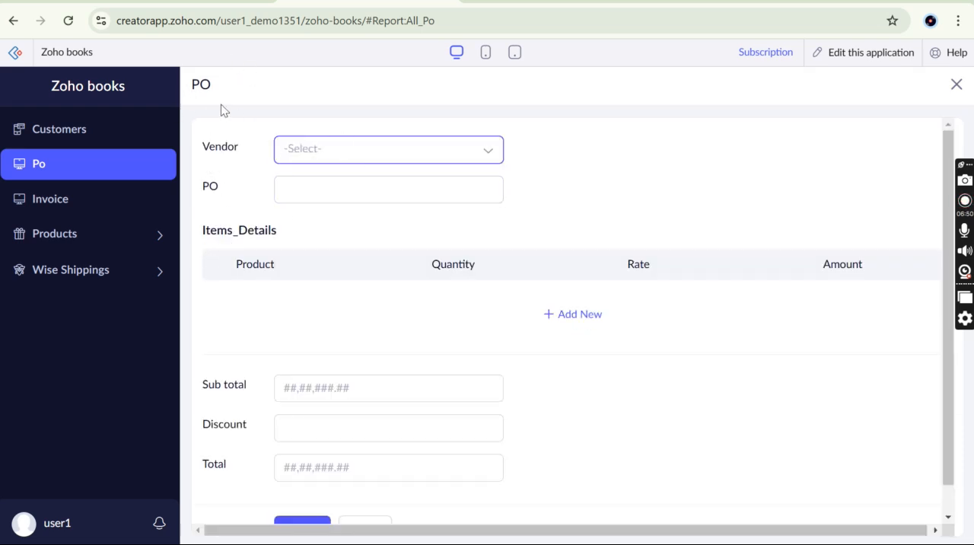
Start a new Invoice record in the live application and set its Place of supply to HR
left_click(86, 130)
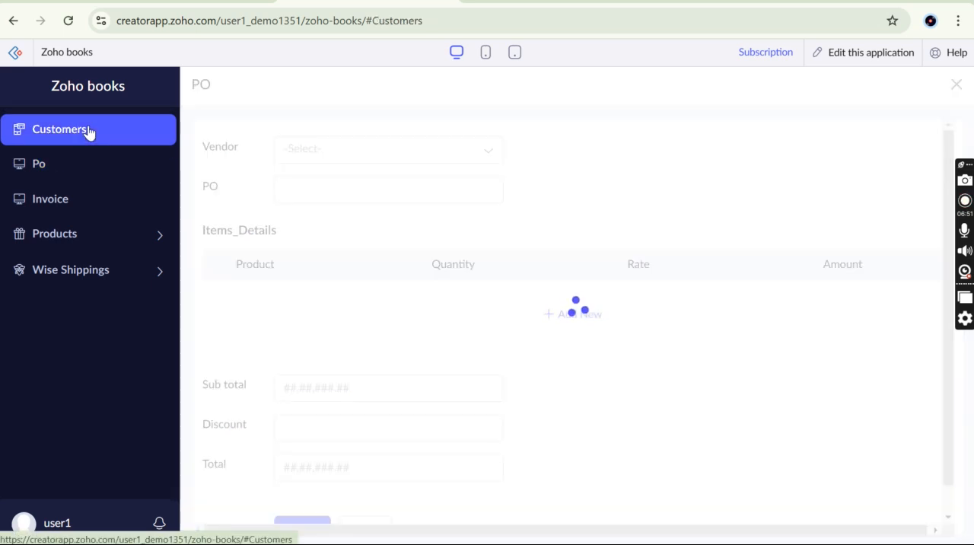
left_click(77, 204)
left_click(548, 391)
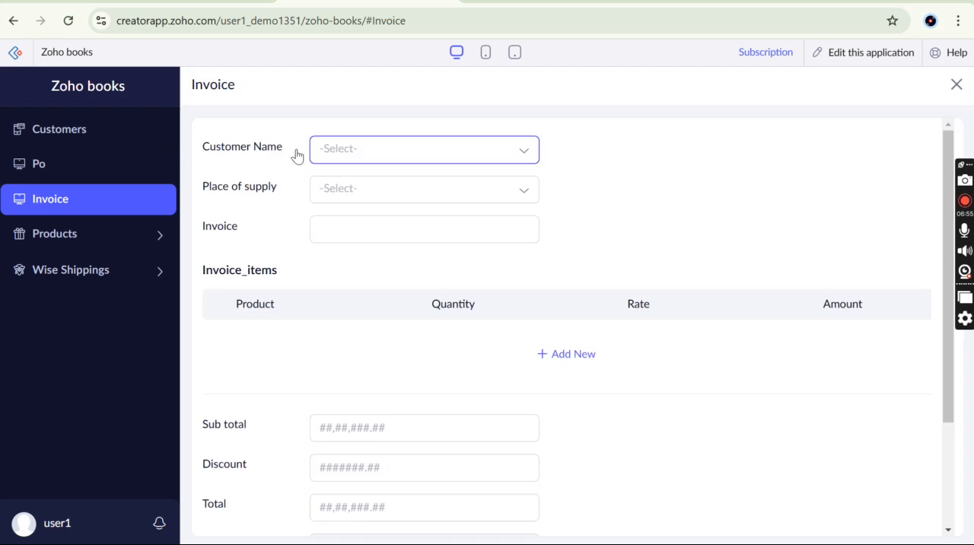
left_click(361, 190)
left_click(365, 240)
left_click(366, 239)
type("UP-0001")
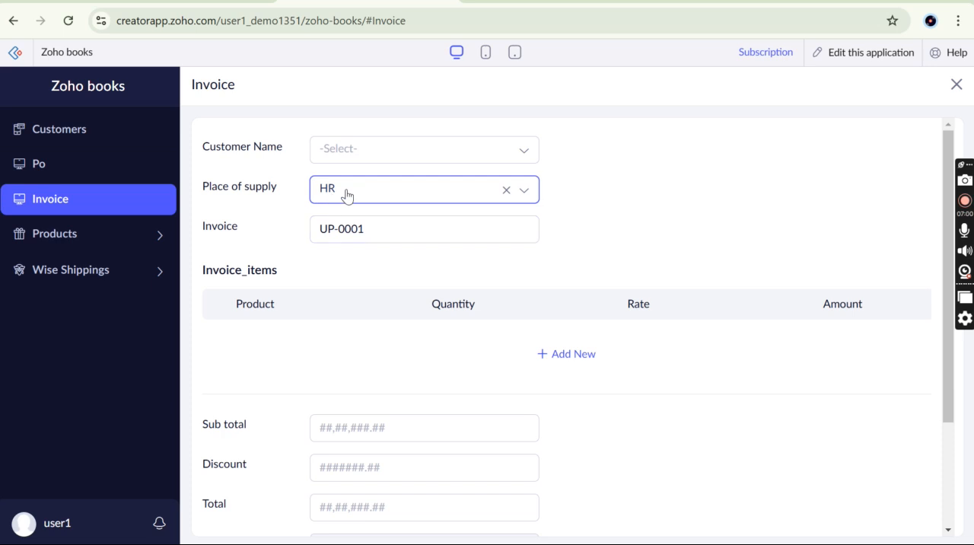
Highlight the generated number in the Invoice field and change the Place of supply to DL
left_click(369, 230)
left_click_drag(352, 228, 312, 224)
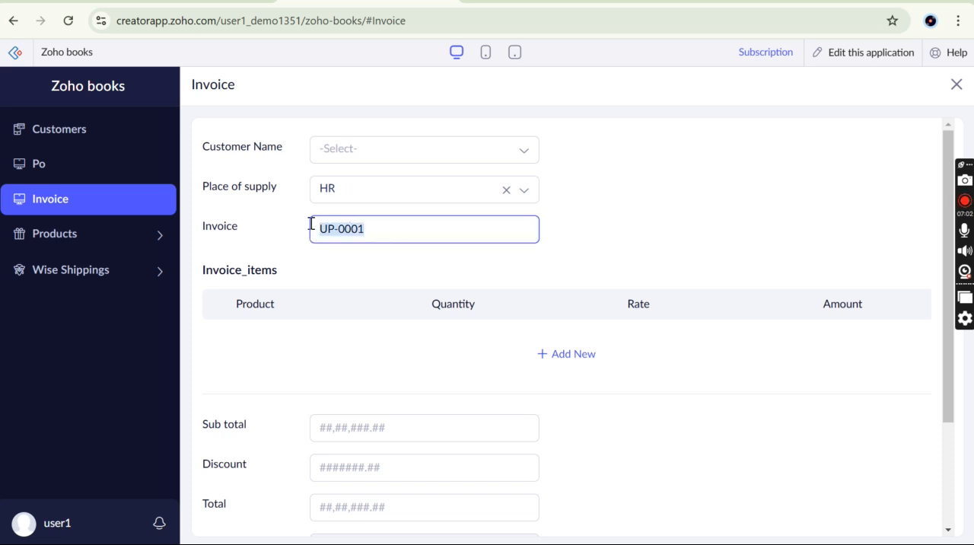
left_click(311, 224)
left_click(361, 199)
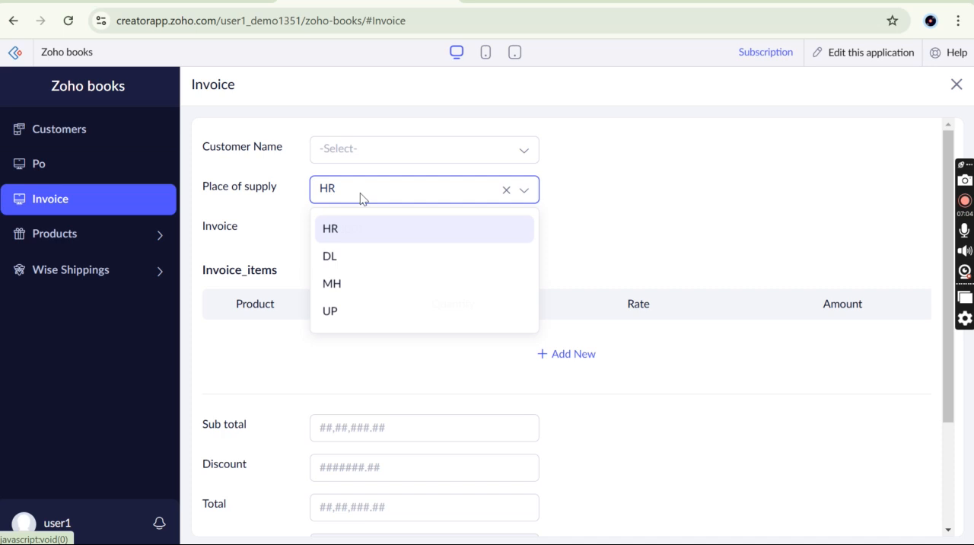
left_click(355, 270)
left_click(311, 226)
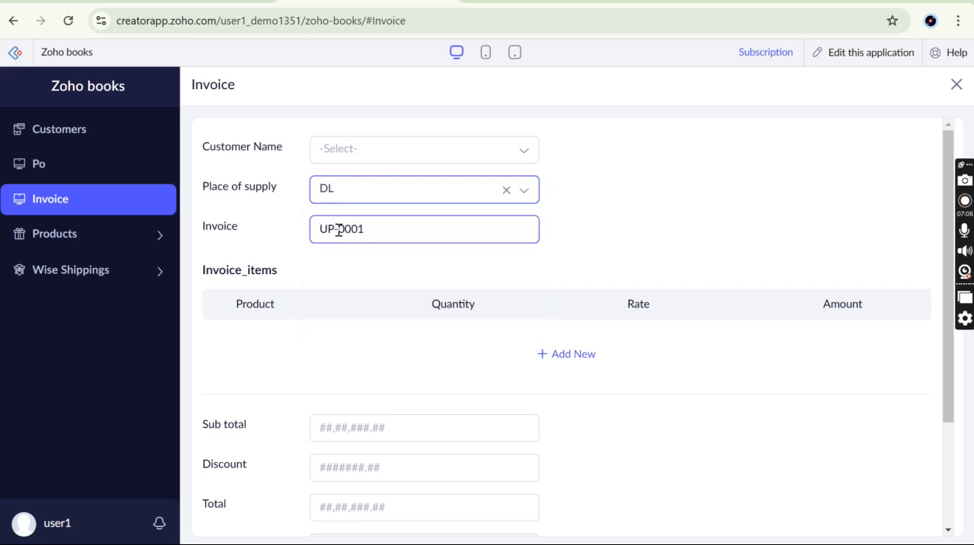
Change the Place of supply to MH and highlight the Invoice field's generated number and label
left_click(357, 189)
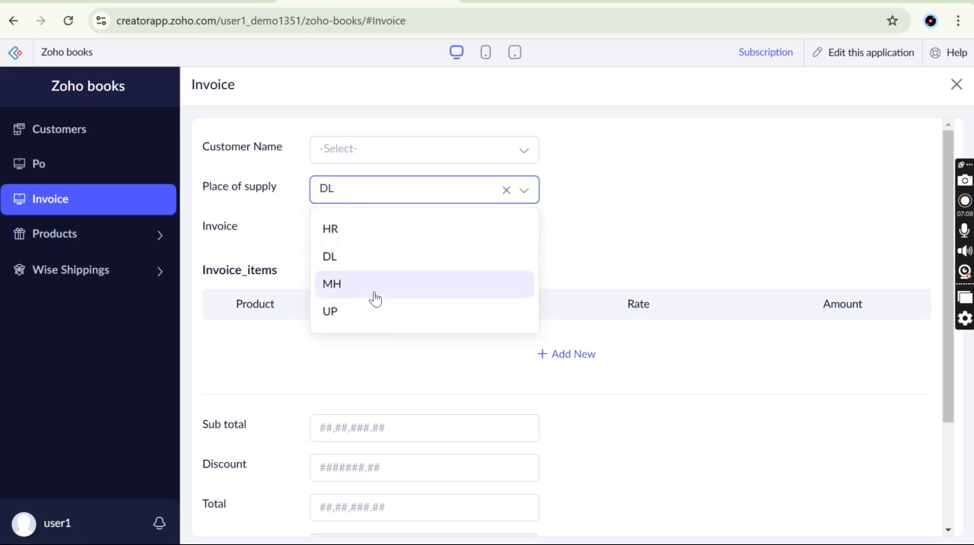
left_click(378, 294)
left_click(407, 228)
left_click_drag(401, 229, 312, 227)
left_click(311, 227)
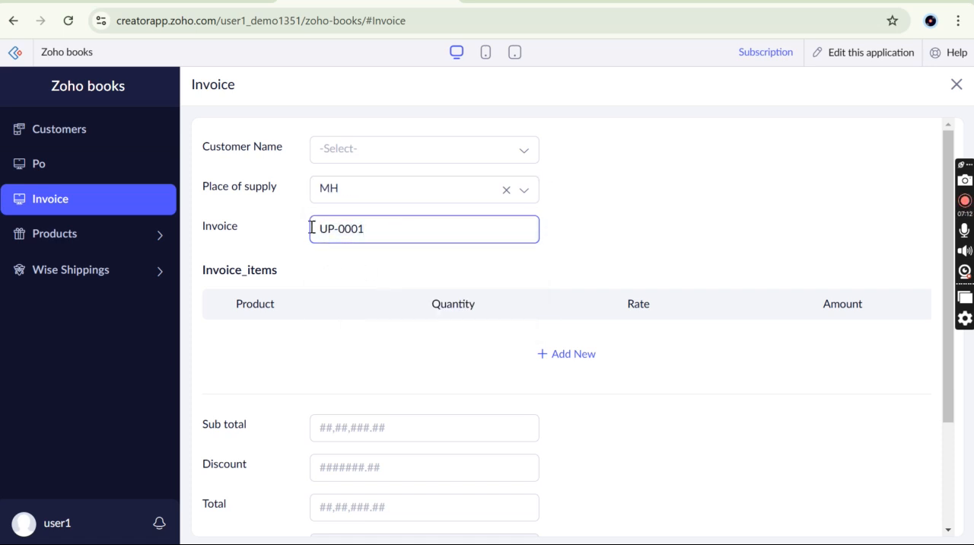
double_click(221, 231)
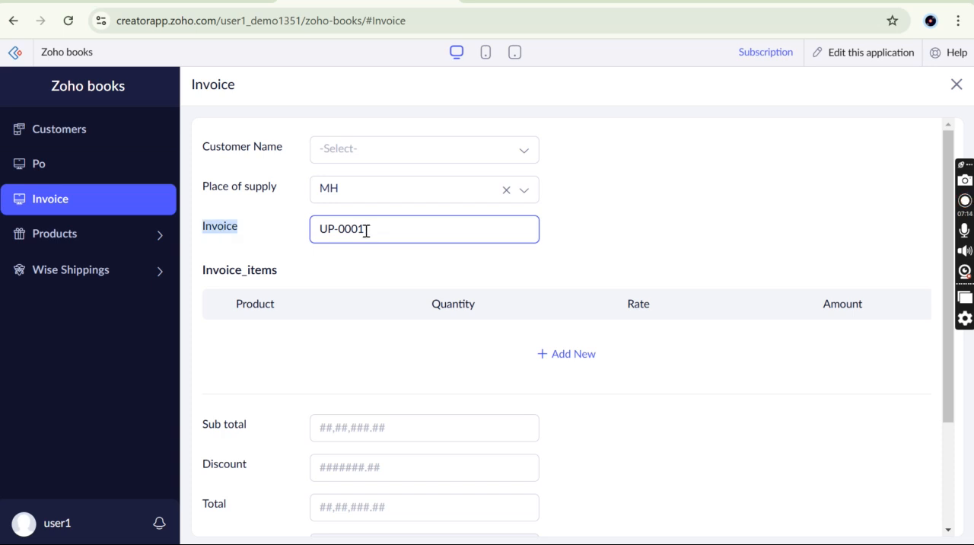
left_click(308, 232)
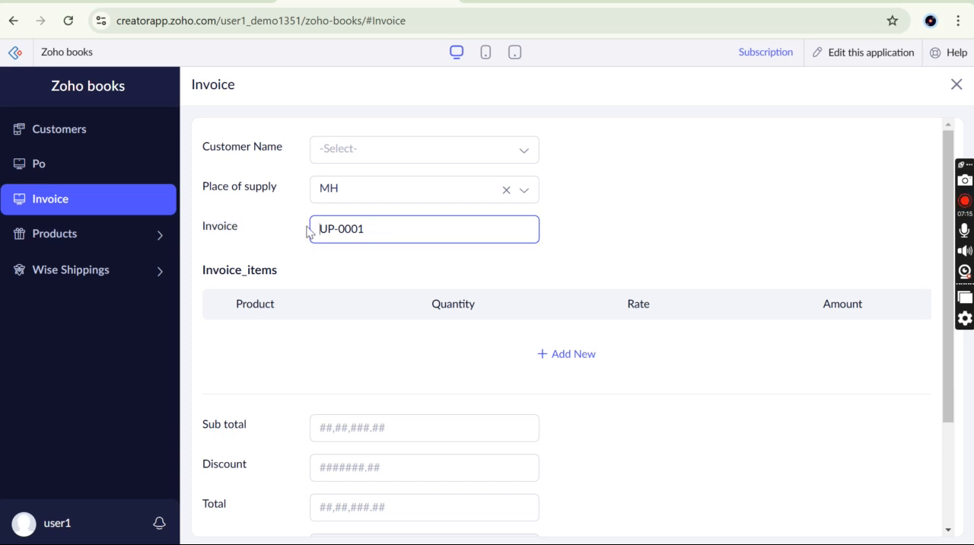
Look through the live PO, Product and Wise Shipping entry forms
left_click(78, 168)
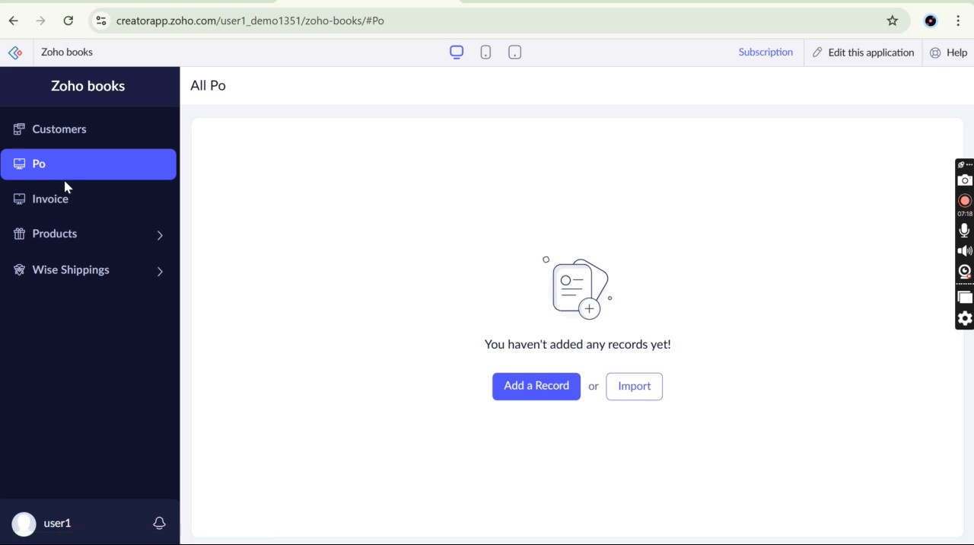
left_click(547, 386)
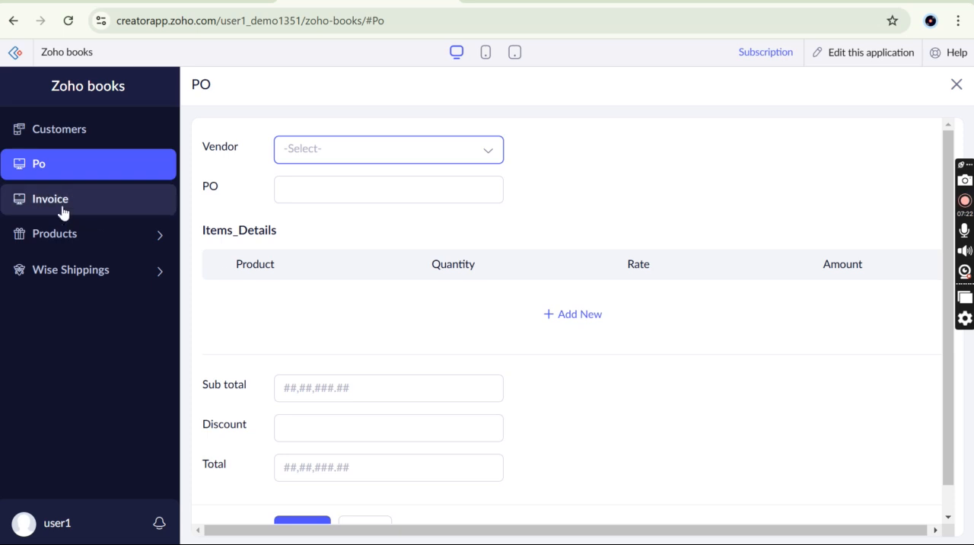
left_click(81, 242)
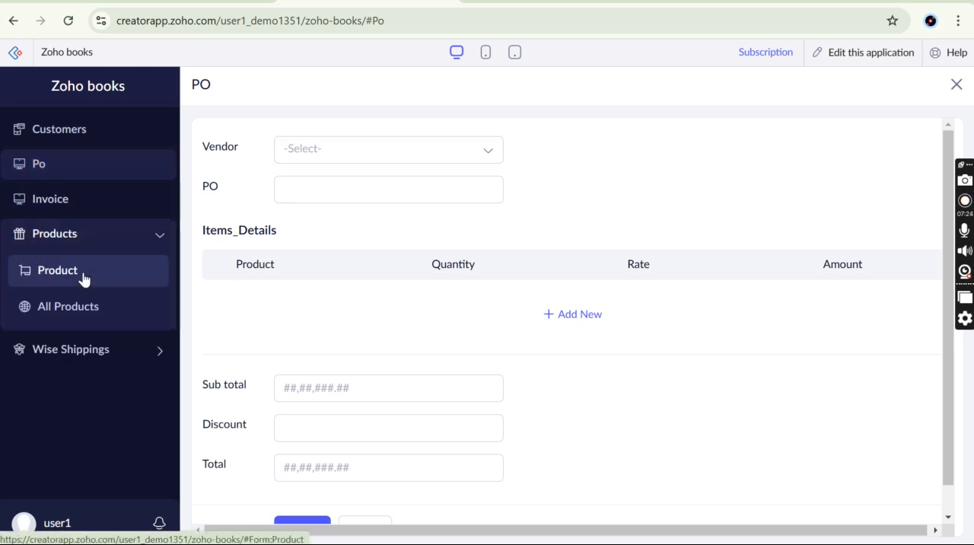
left_click(84, 279)
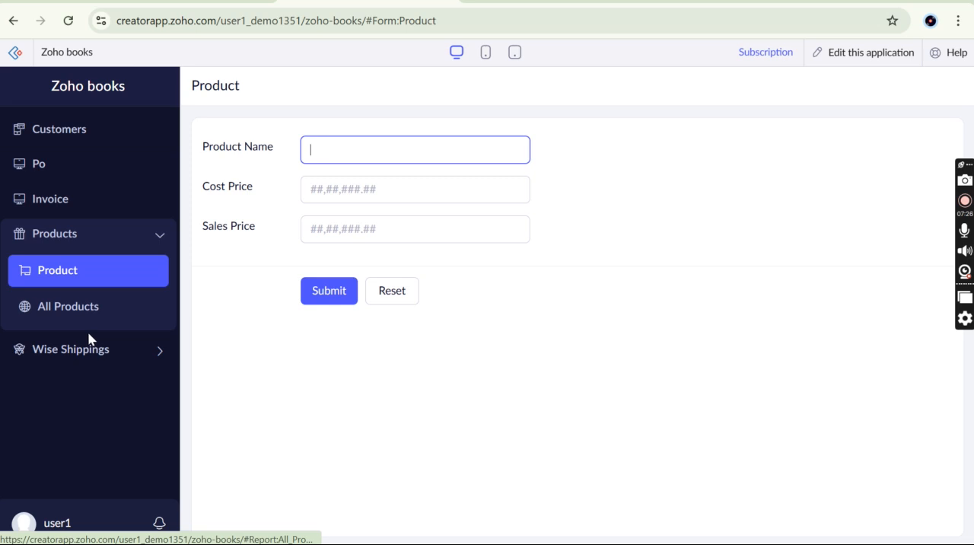
left_click(106, 352)
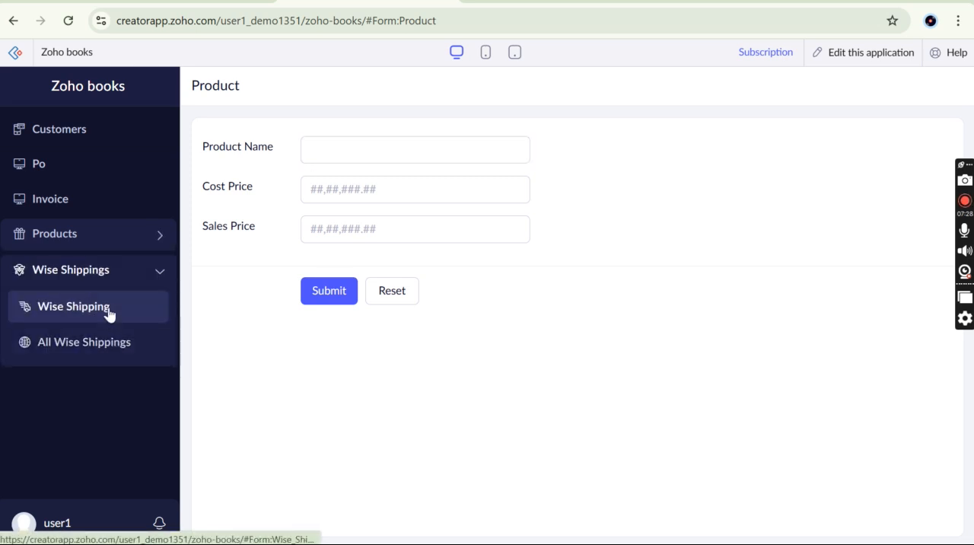
left_click(106, 311)
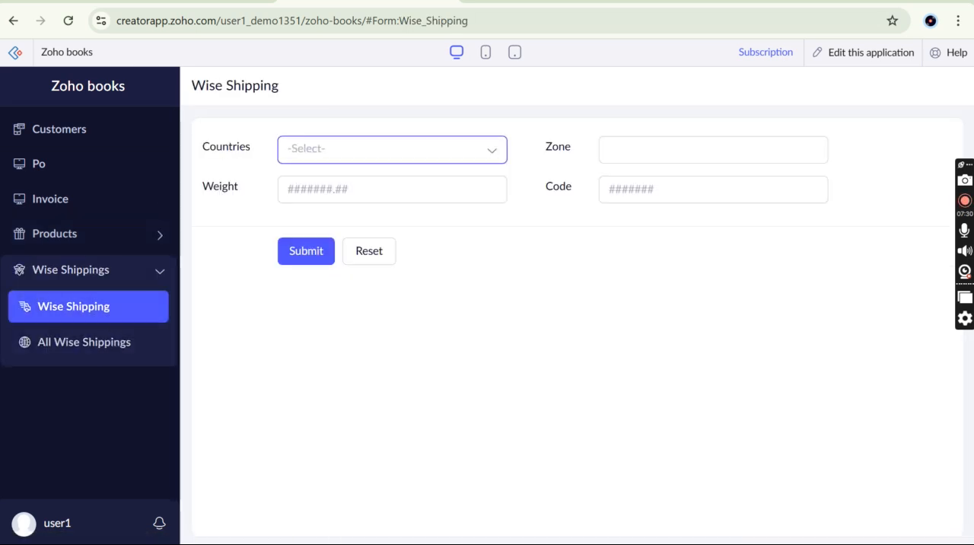
Return to editing the application, select the Po_no. form and open it in the live application
left_click(866, 56)
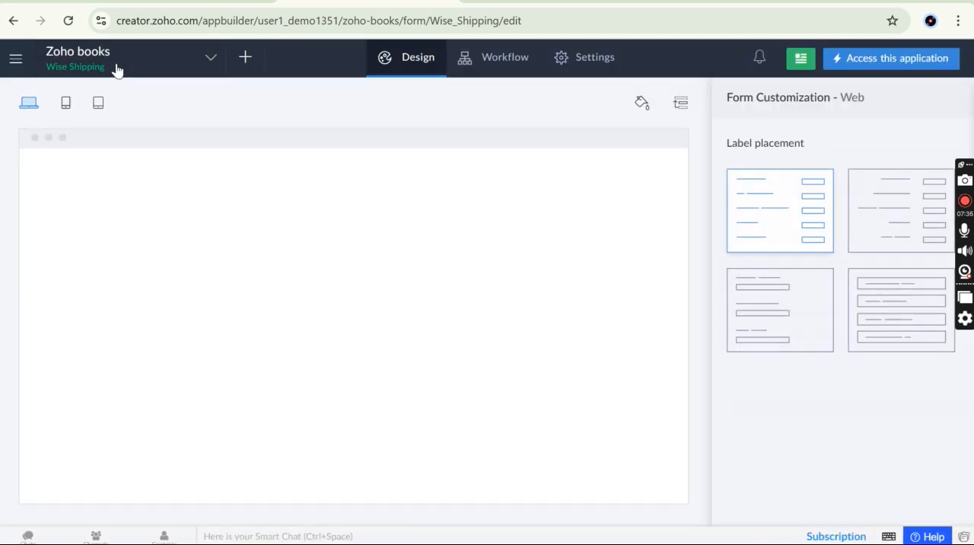
left_click(207, 61)
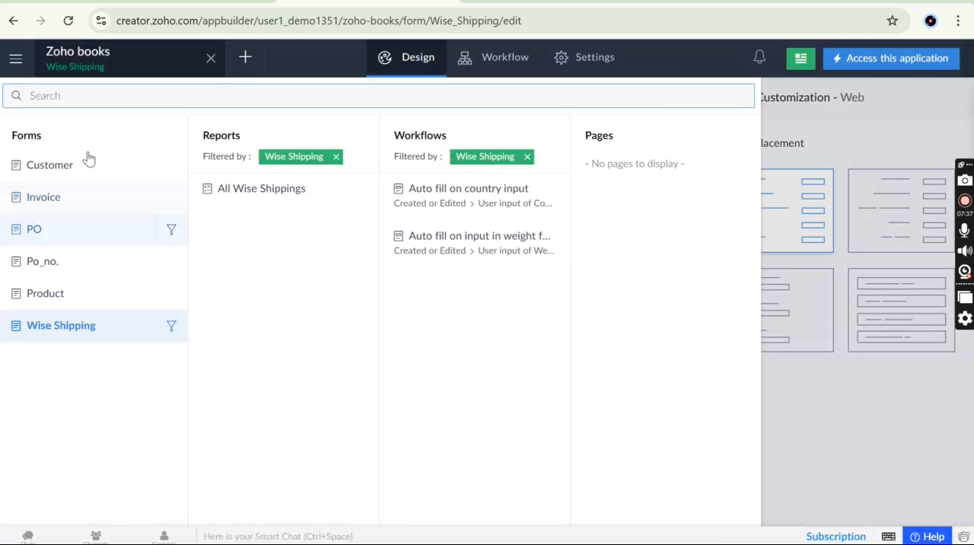
left_click(75, 263)
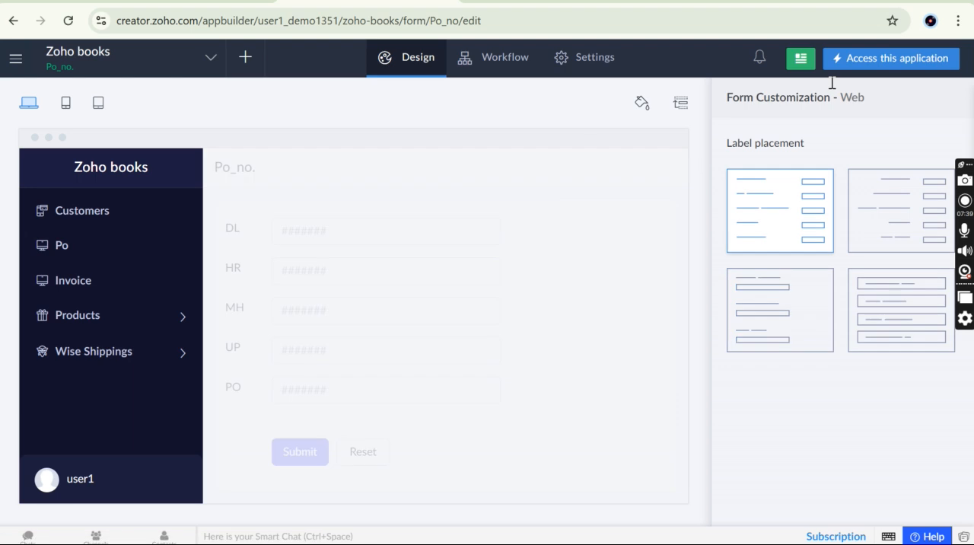
left_click(903, 66)
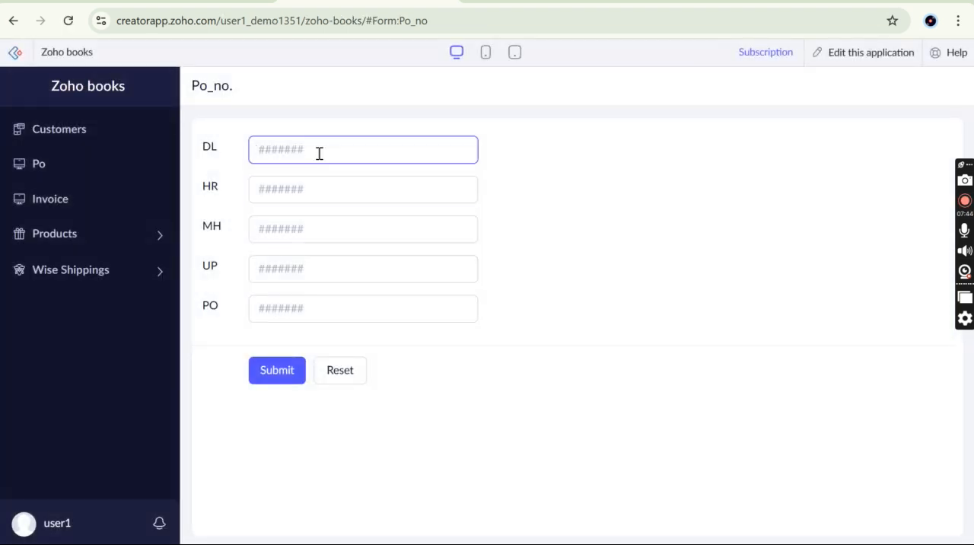
Submit a Po_no. record with 3 as the starting counter for DL, HR, MH, UP and PO
type("3")
key("Tab")
type("3")
key("Tab")
type("3")
key("Tab")
type("3")
key("Tab")
type("3")
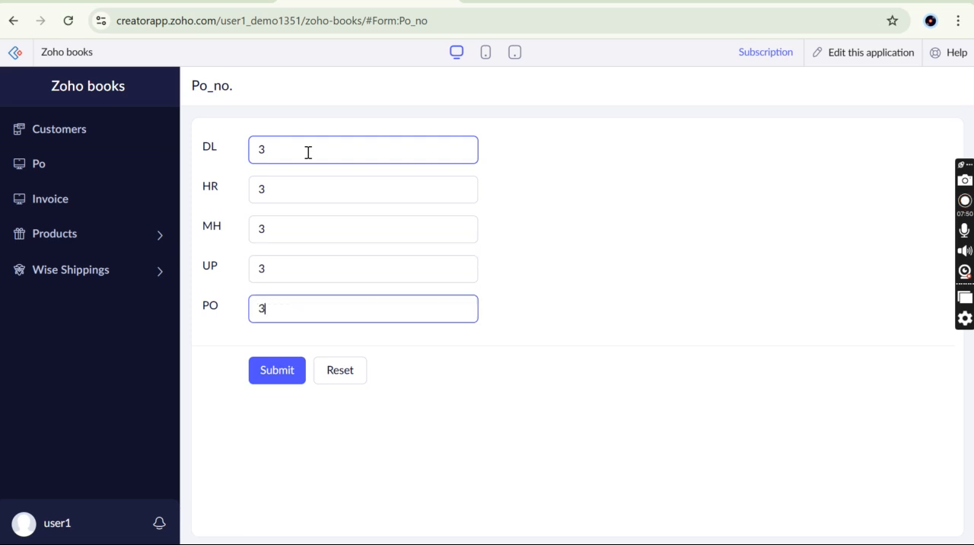
left_click(279, 375)
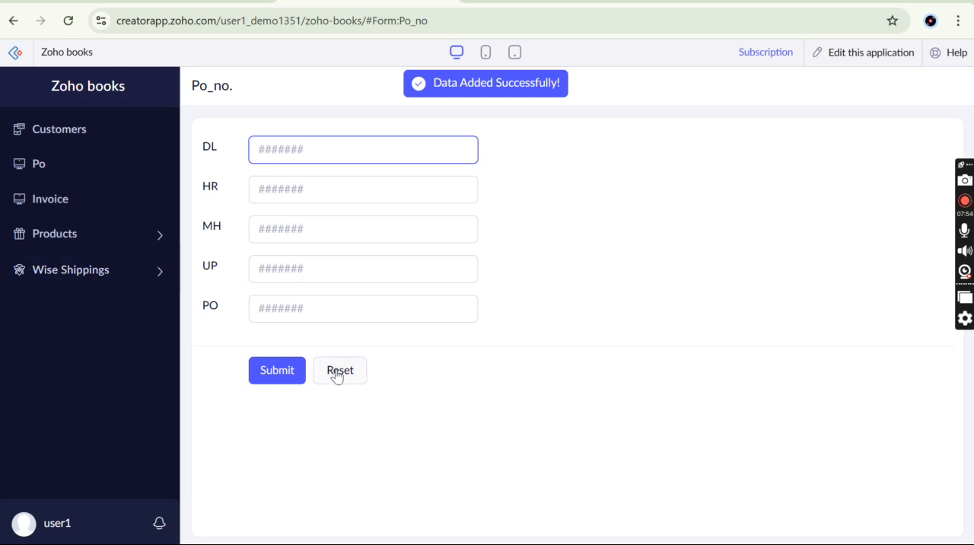
After a look at the new PO form, start an Invoice record with Place of supply DL and highlight its generated invoice number
left_click(106, 178)
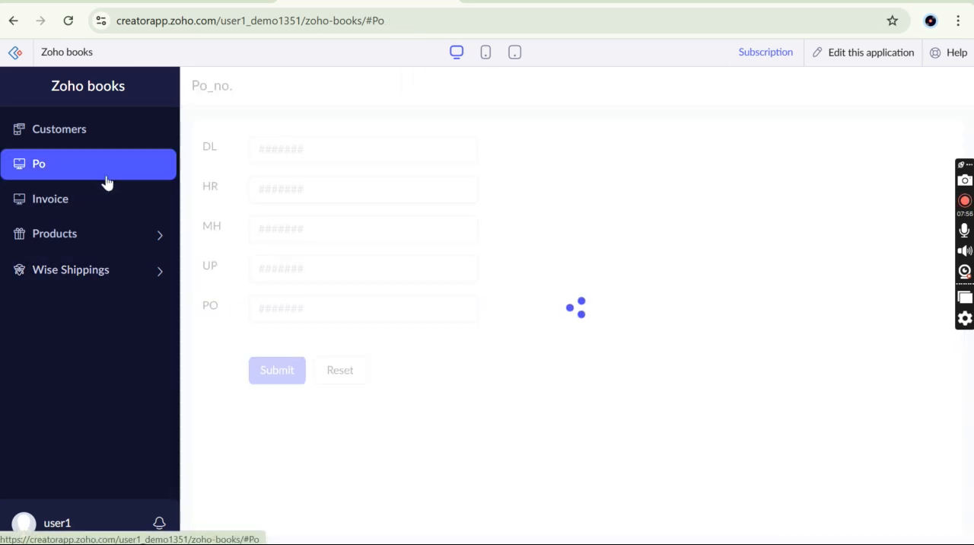
left_click(540, 396)
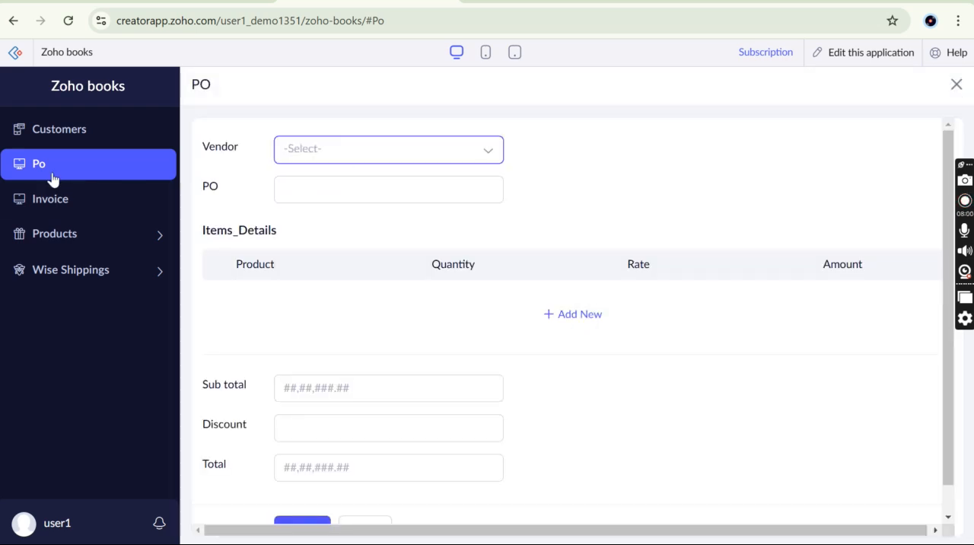
left_click(79, 213)
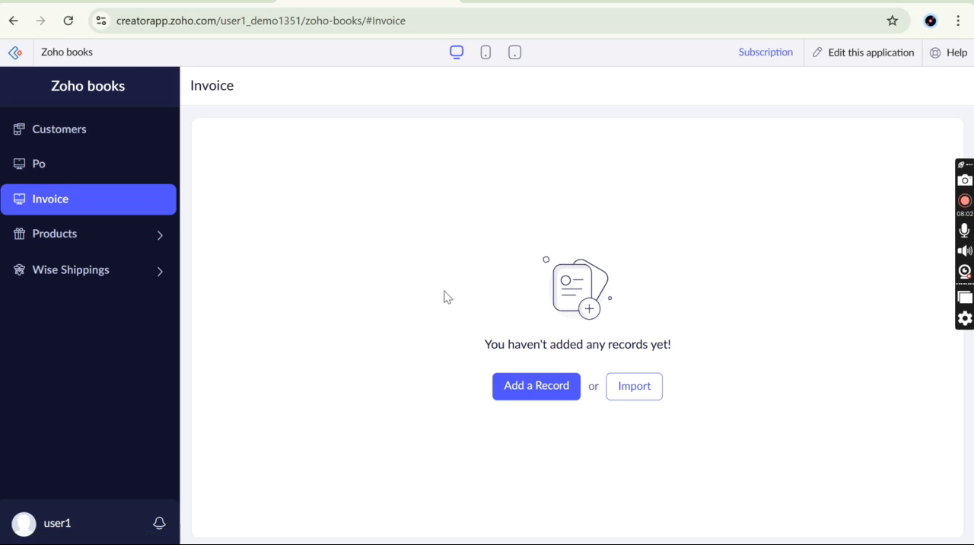
left_click(530, 397)
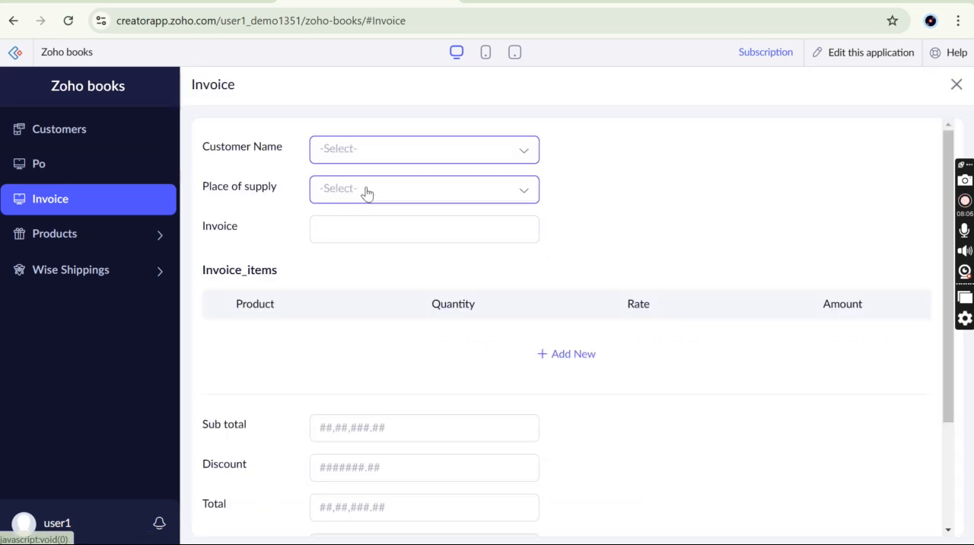
left_click(364, 191)
left_click(344, 262)
left_click(374, 230)
left_click_drag(373, 230, 311, 230)
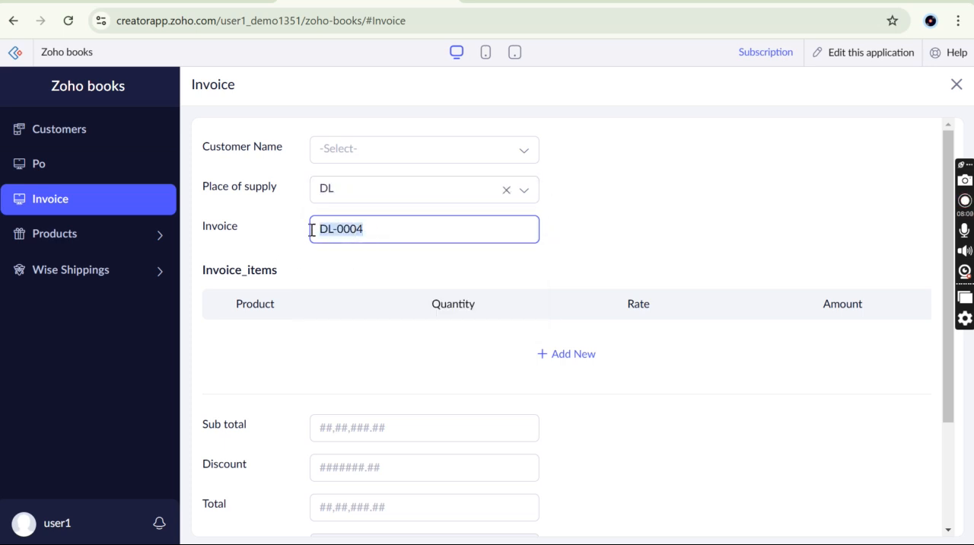
Examine the generated number in the Invoice field of the new DL invoice
left_click(370, 230)
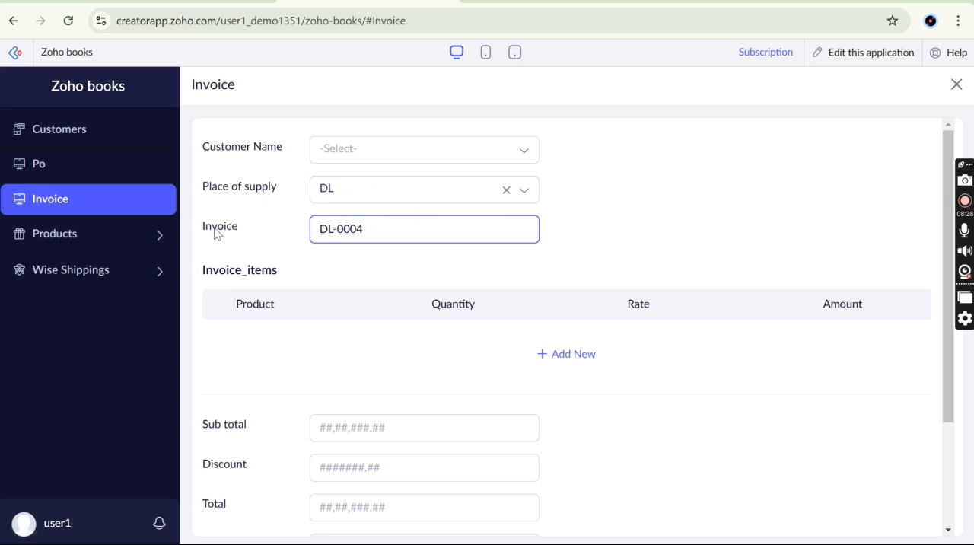
left_click_drag(373, 231, 310, 227)
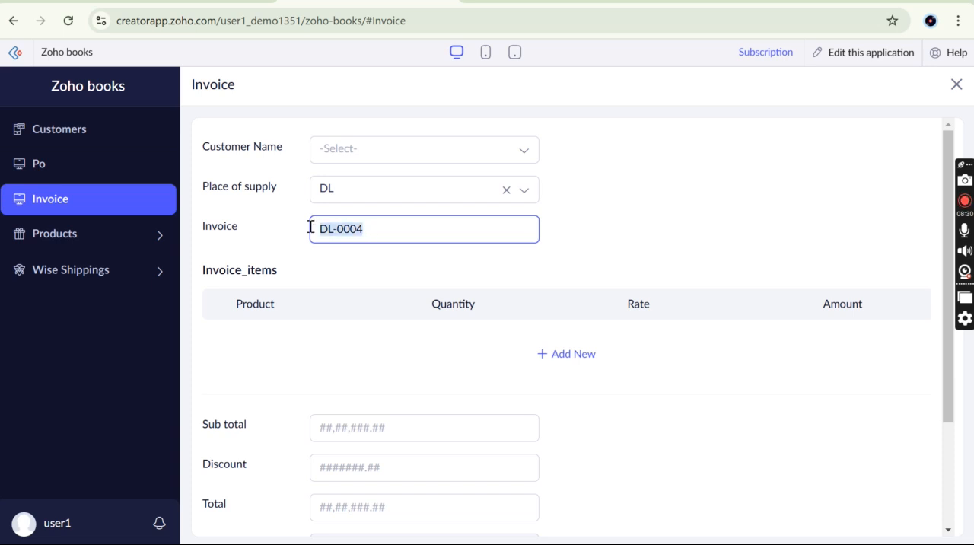
left_click(310, 227)
left_click_drag(381, 228, 283, 232)
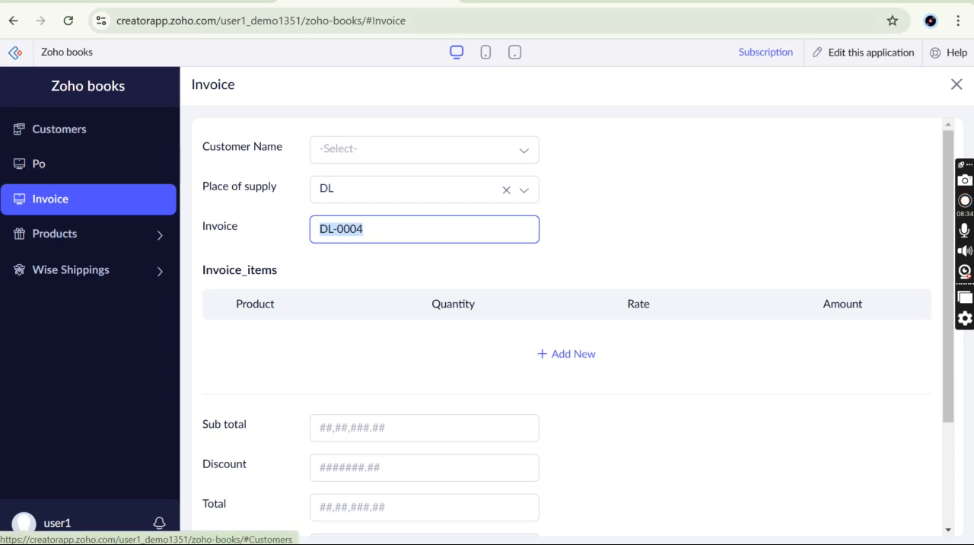
Return to editing the application, select the Po_no. form's report and open it in the live application
left_click(865, 50)
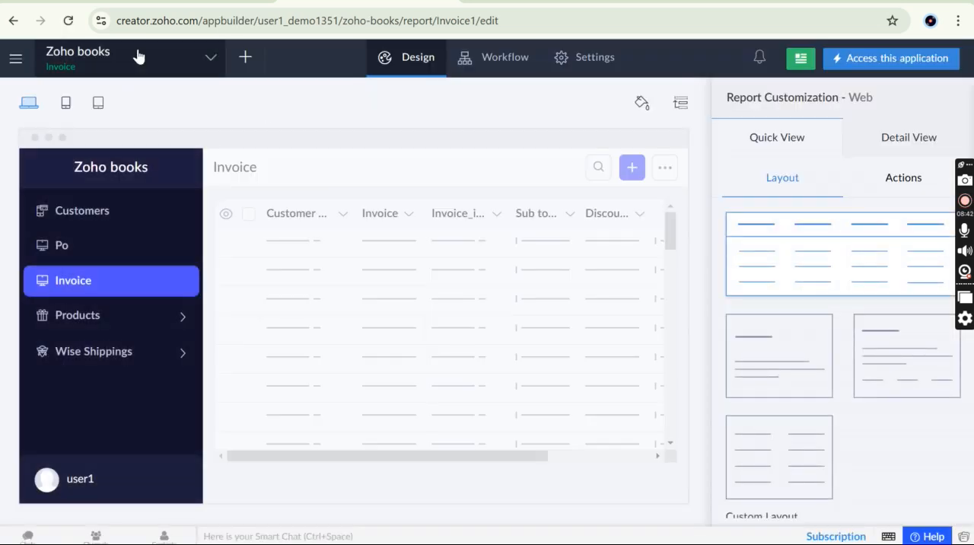
left_click(138, 57)
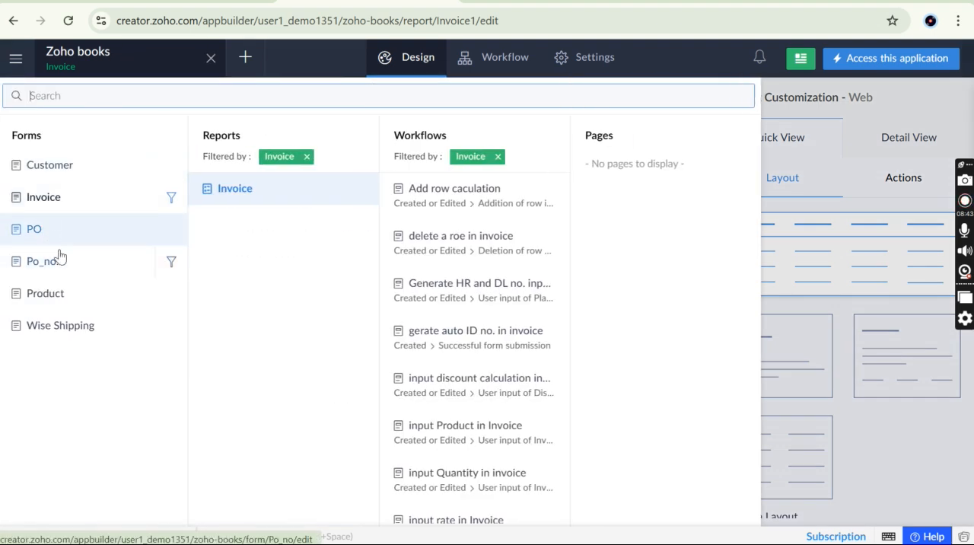
left_click(66, 263)
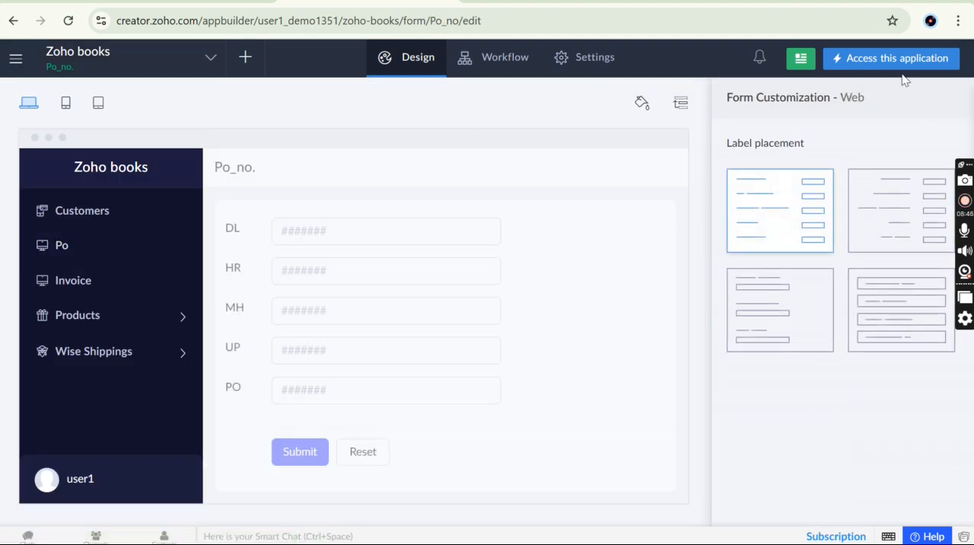
left_click(97, 71)
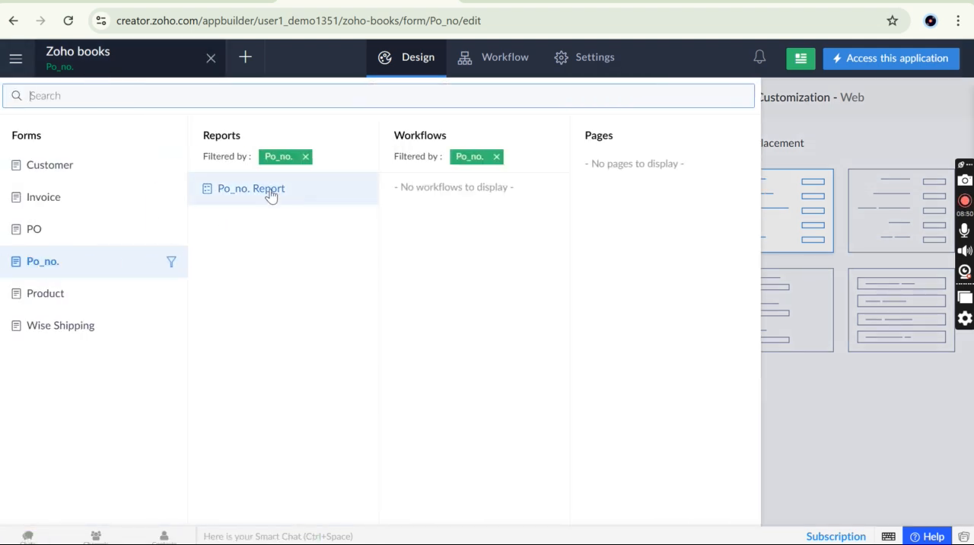
left_click(264, 190)
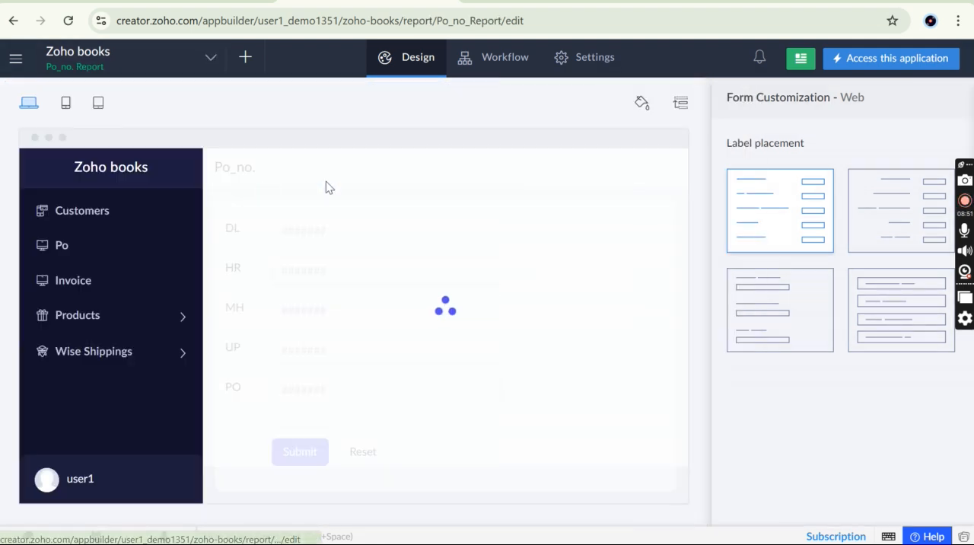
left_click(900, 59)
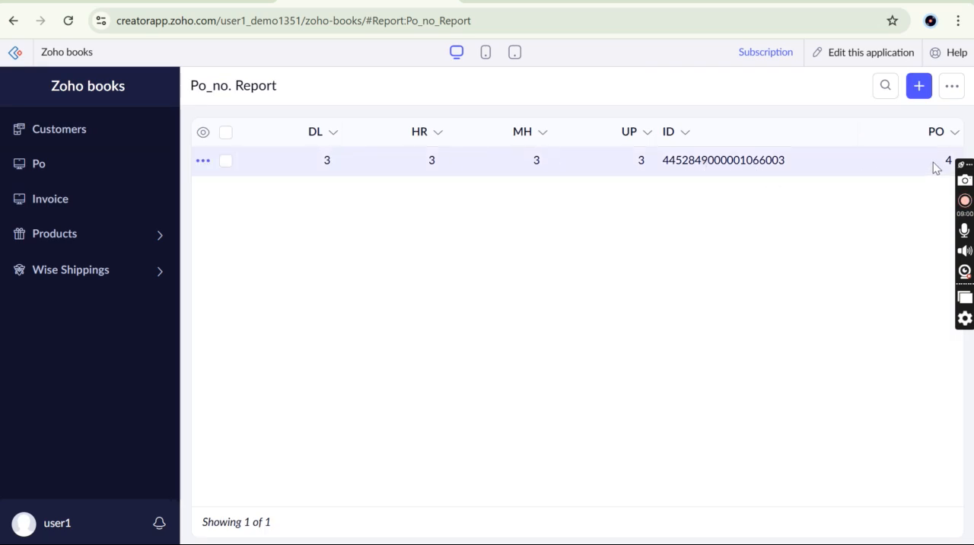
Edit the existing Po_no. record, setting its DL counter to 6, and update it
mouse_move(203, 166)
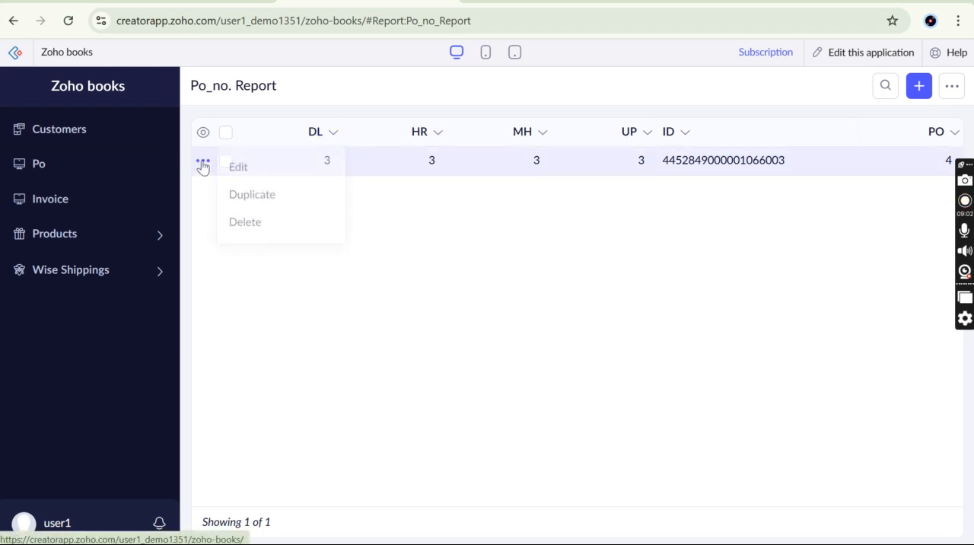
left_click(248, 173)
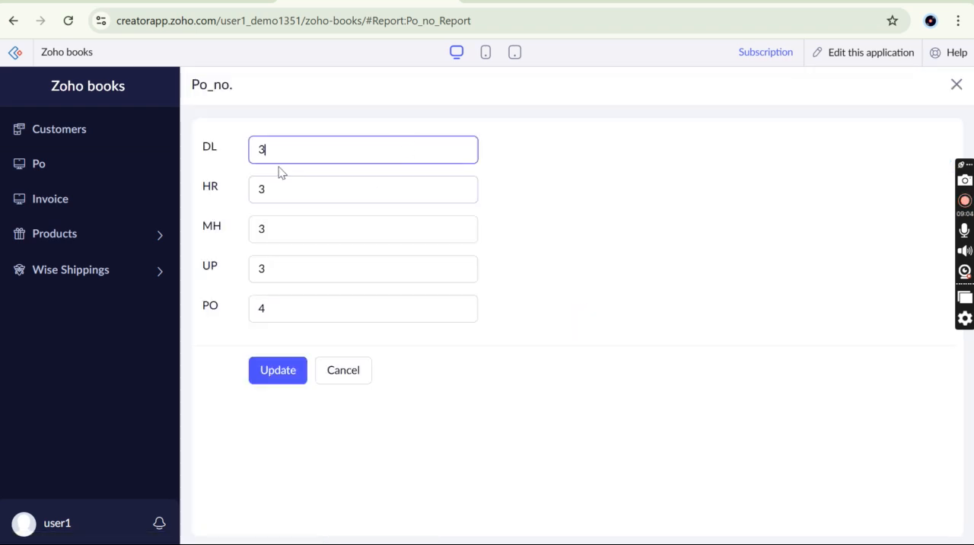
key("BackSpace")
type("6")
left_click(291, 371)
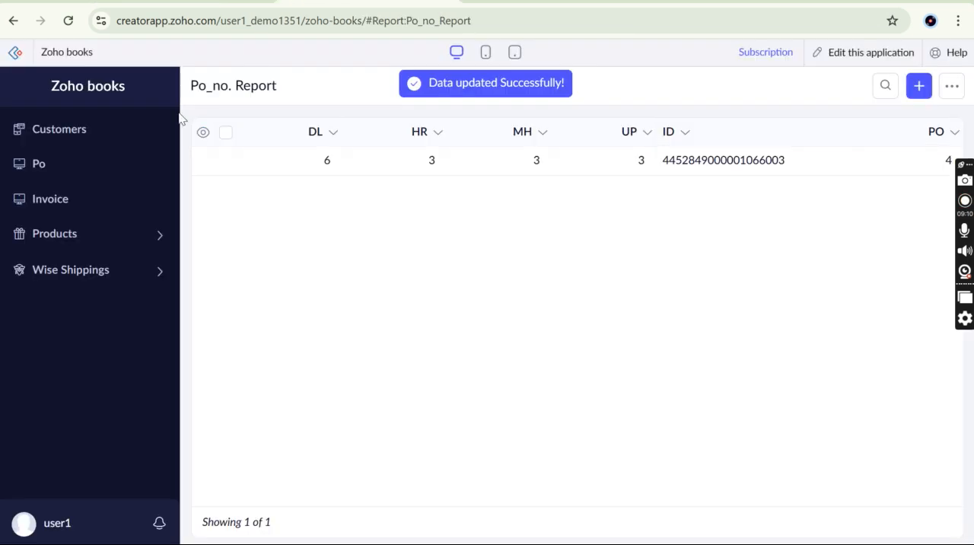
Start a new Invoice record with Place of supply DL and highlight its generated invoice number
left_click(79, 201)
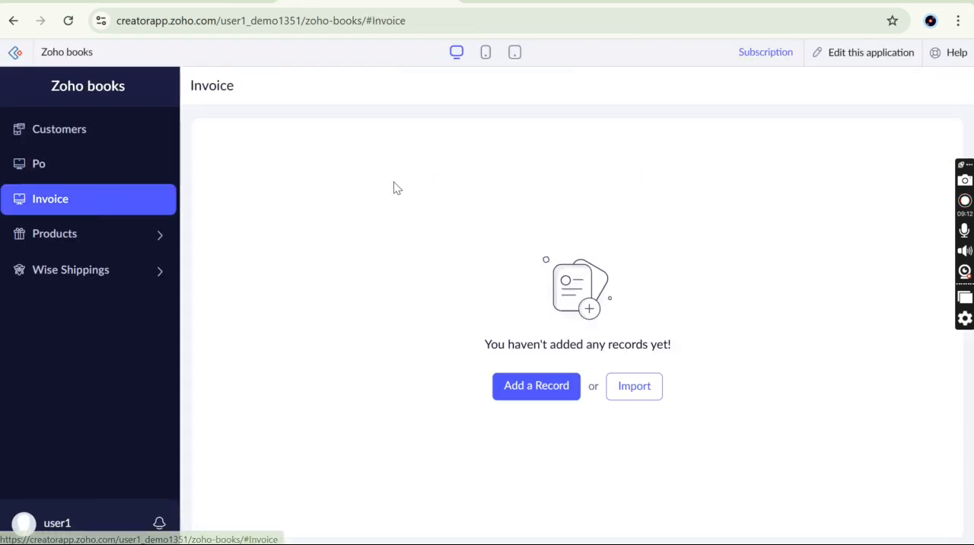
left_click(531, 397)
left_click(415, 199)
left_click(380, 262)
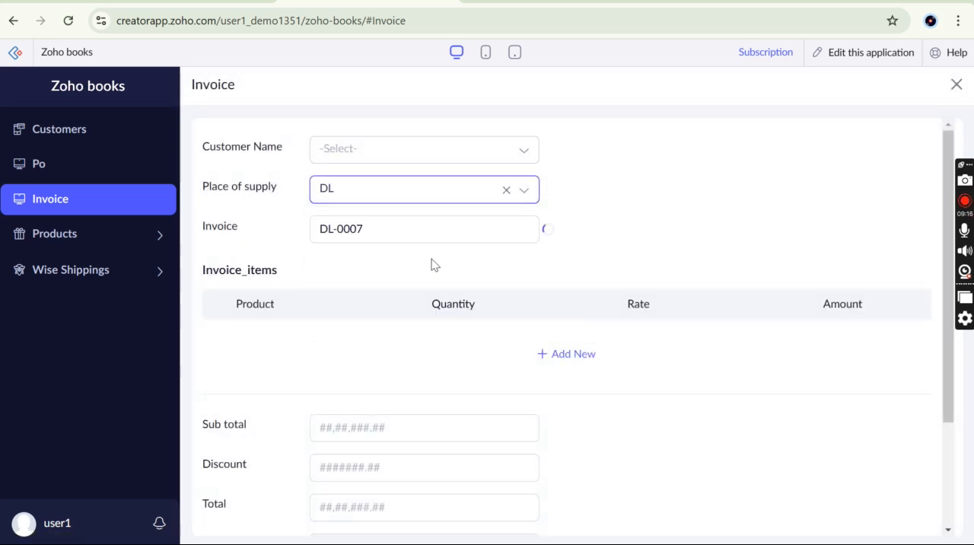
left_click_drag(381, 229, 313, 230)
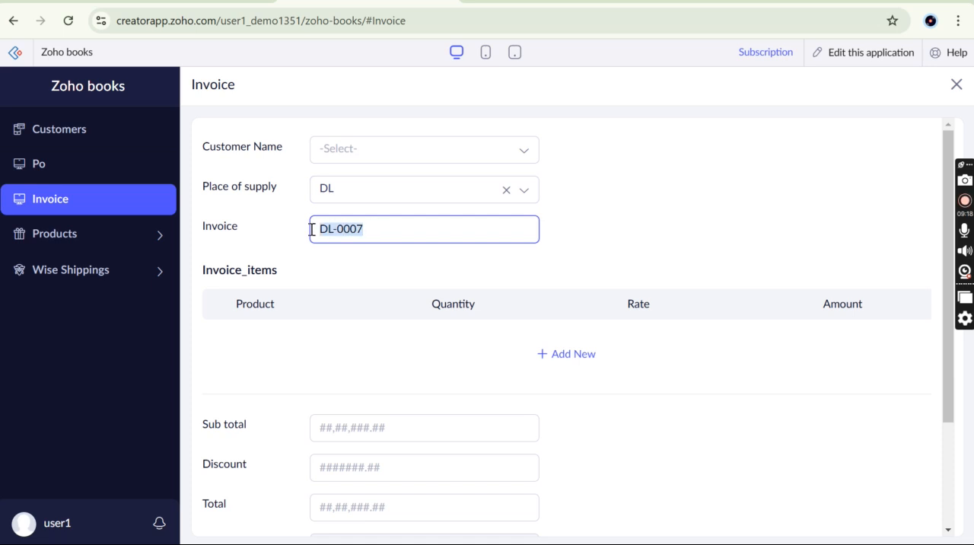
left_click(312, 229)
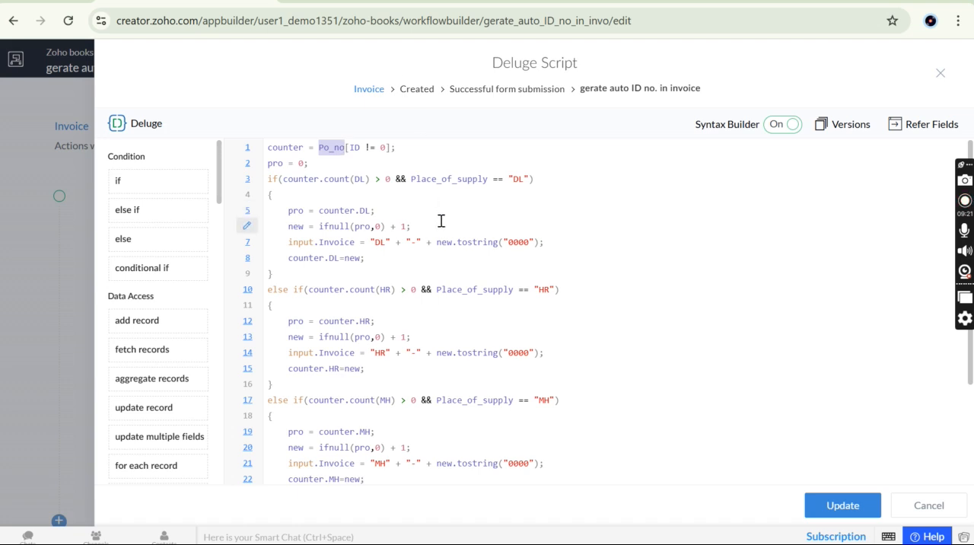
Switch to the Deluge script of the invoice auto-ID workflow and examine the Po_no record fetch and the pro initialisation
left_click(441, 222)
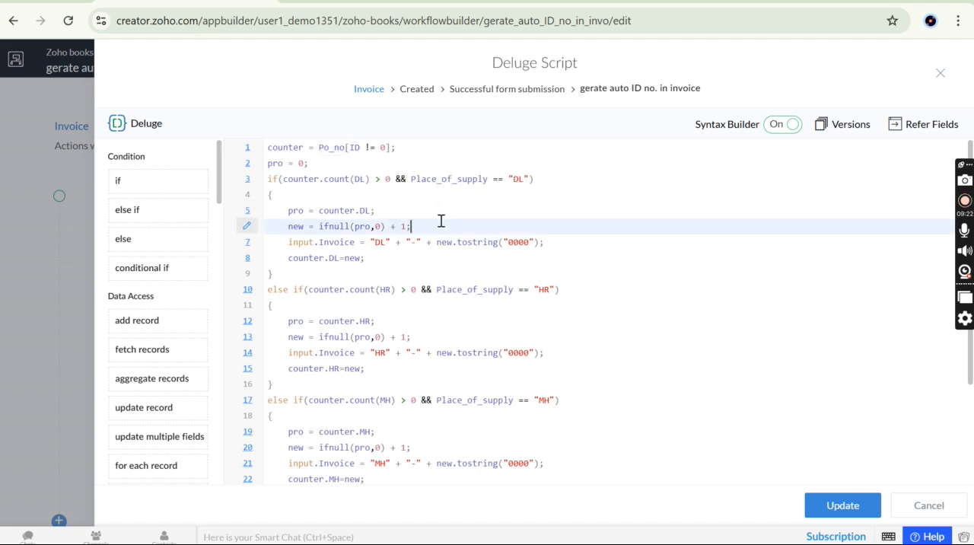
double_click(293, 147)
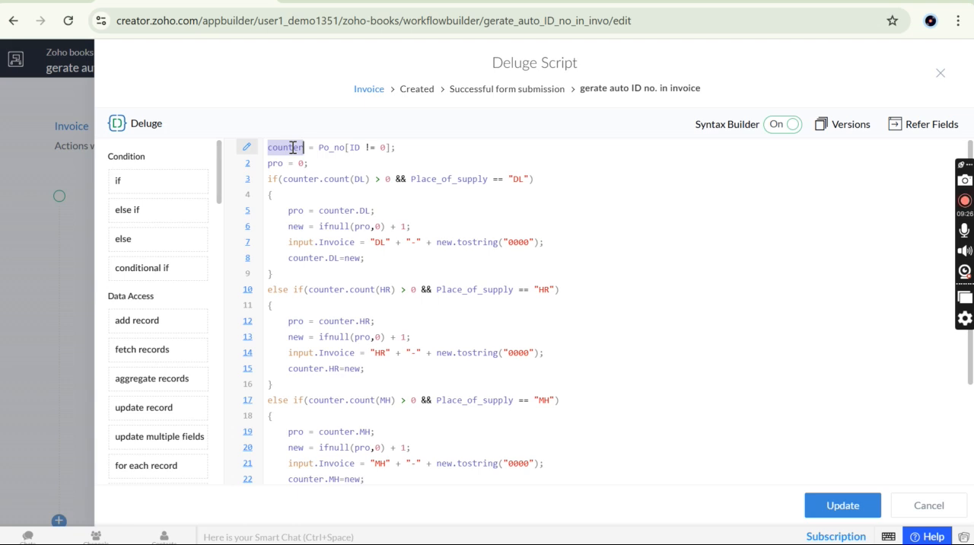
left_click(293, 148)
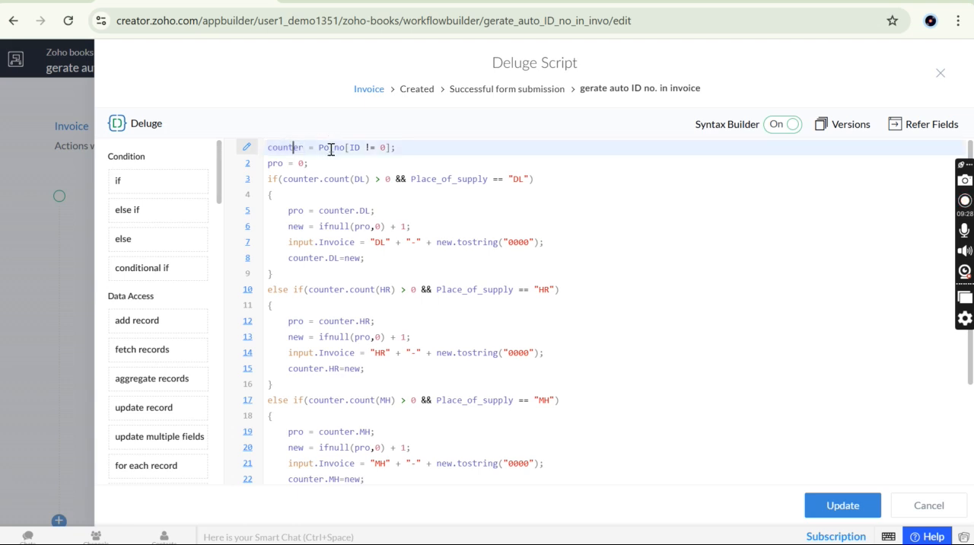
double_click(332, 148)
left_click_drag(395, 149, 261, 150)
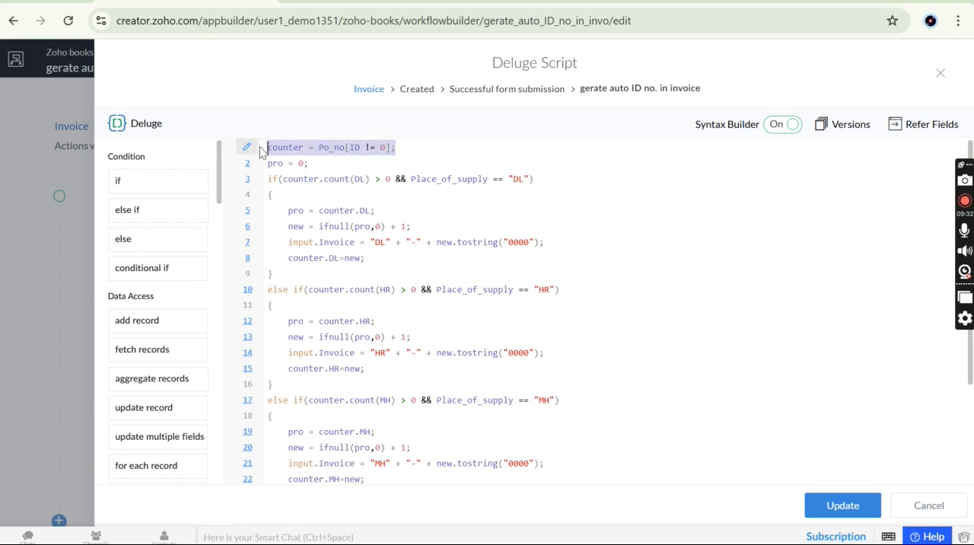
double_click(321, 147)
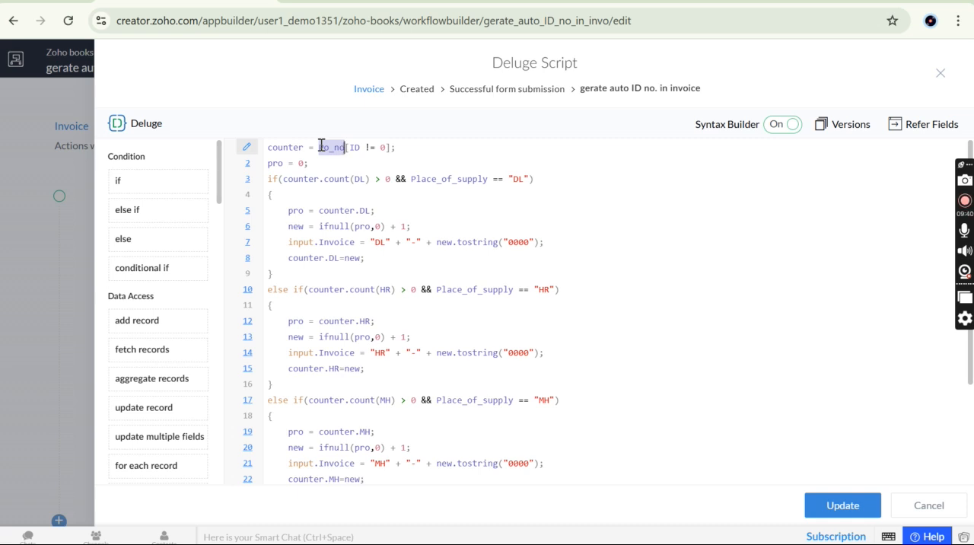
double_click(276, 163)
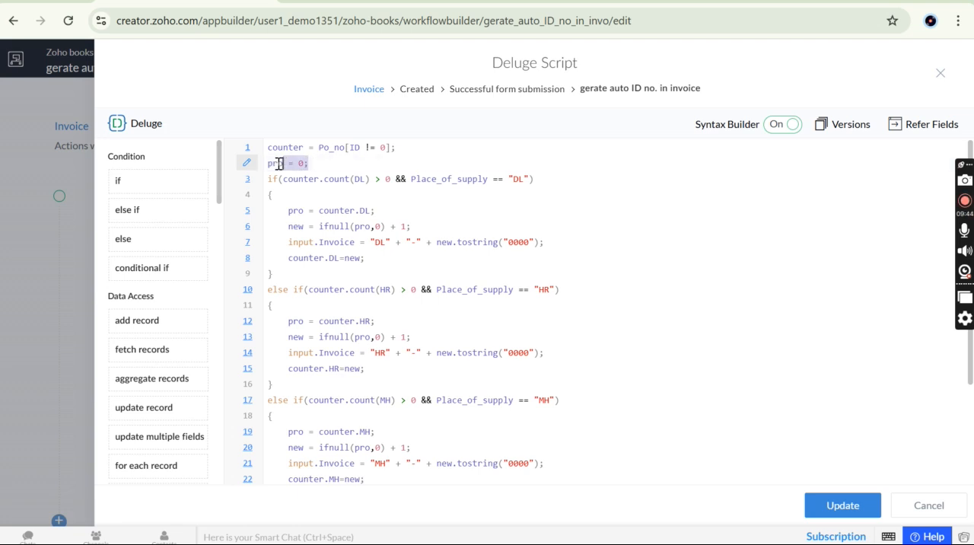
Examine the whole DL if block in the script, from its condition to the closing brace
left_click(341, 175)
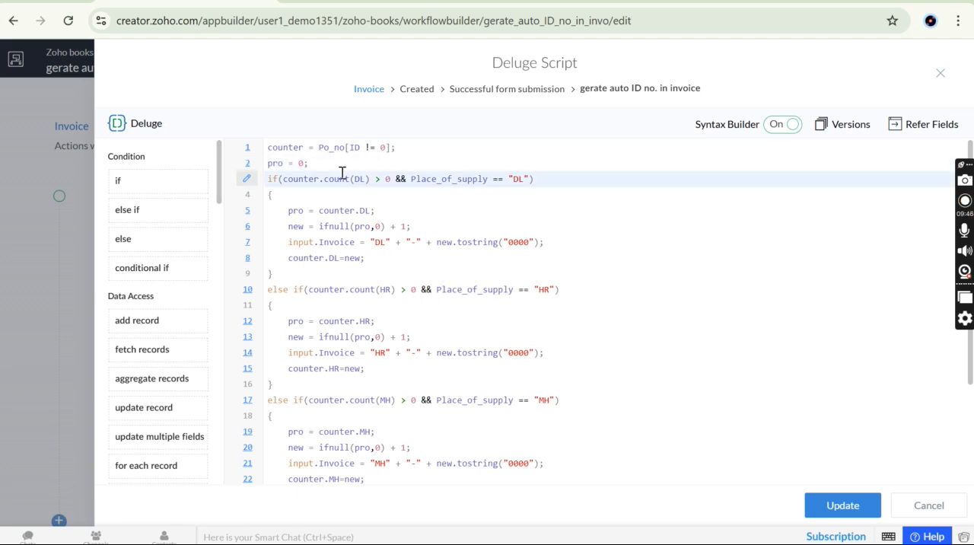
double_click(299, 180)
left_click_drag(269, 180, 297, 279)
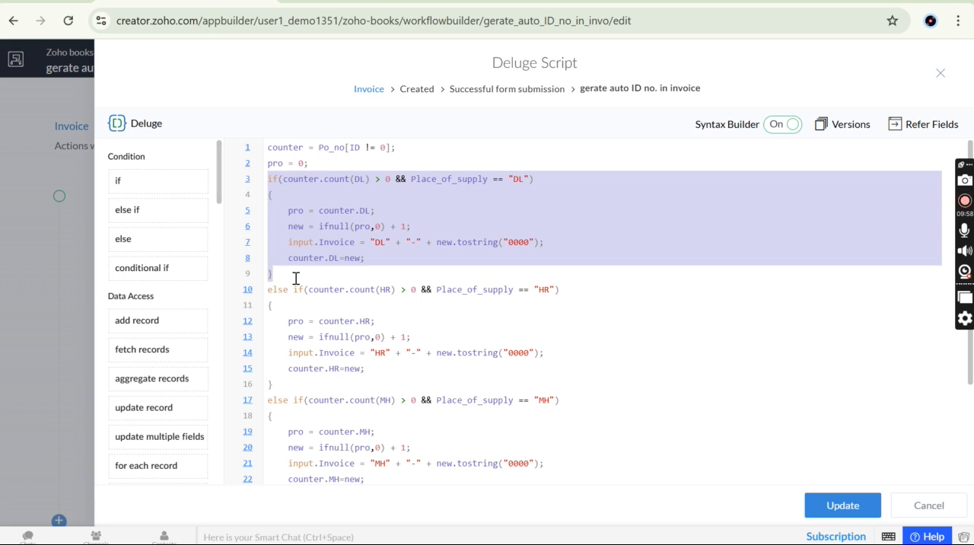
left_click(296, 278)
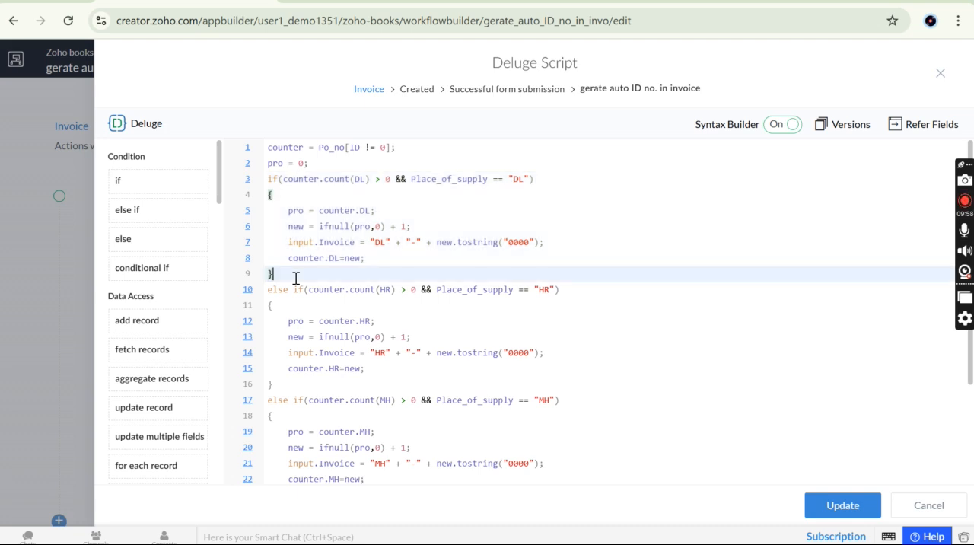
Examine the counter.count(DL) expression in the DL condition and the counter variable it refers to
double_click(298, 181)
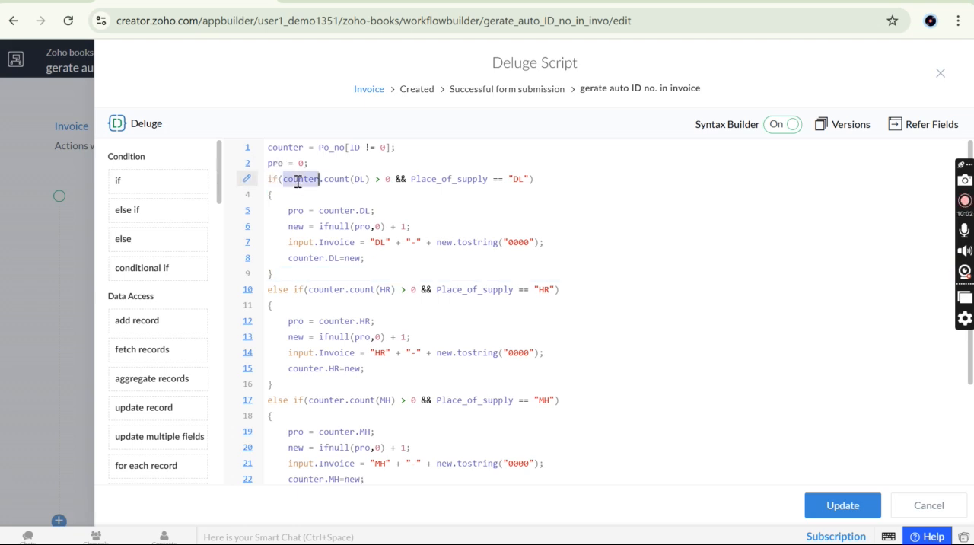
double_click(339, 180)
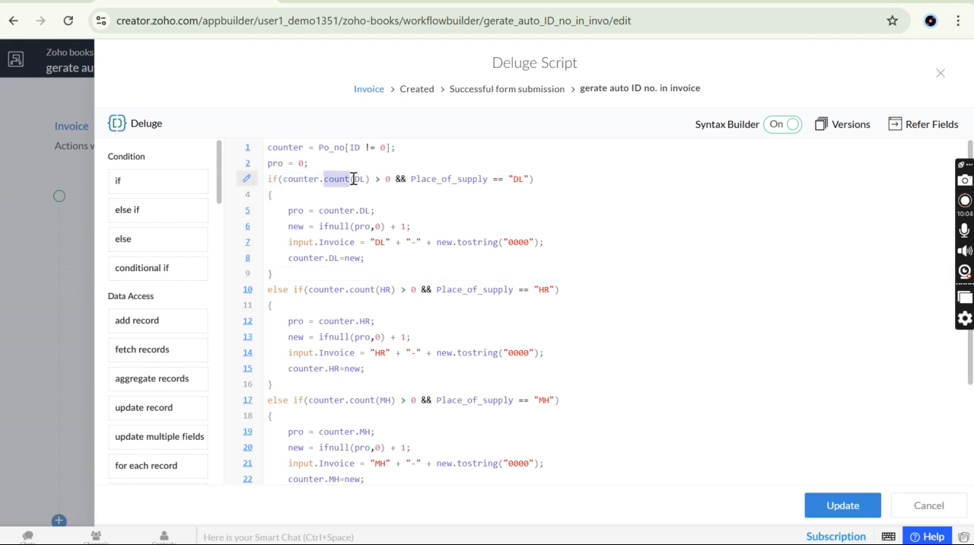
left_click(366, 181)
double_click(289, 147)
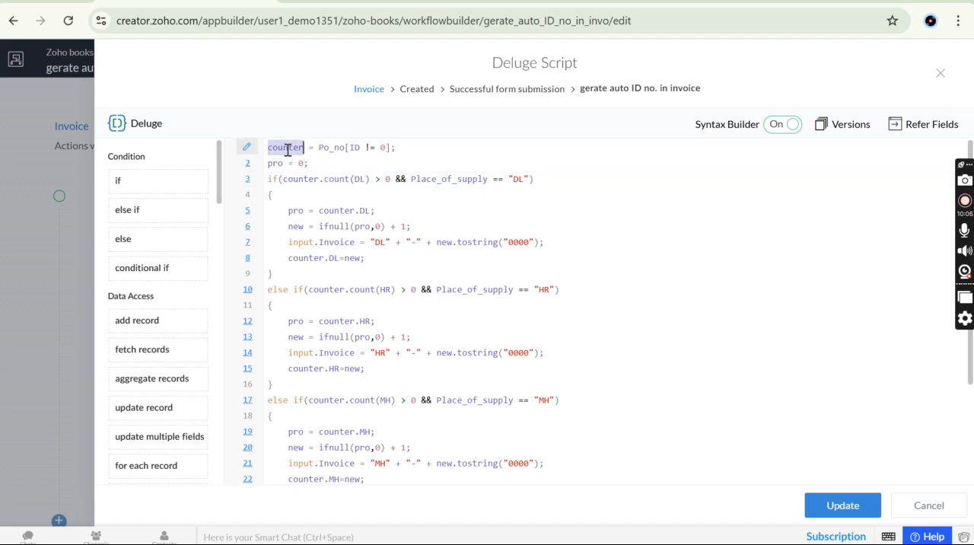
left_click(301, 179)
left_click_drag(301, 179, 338, 180)
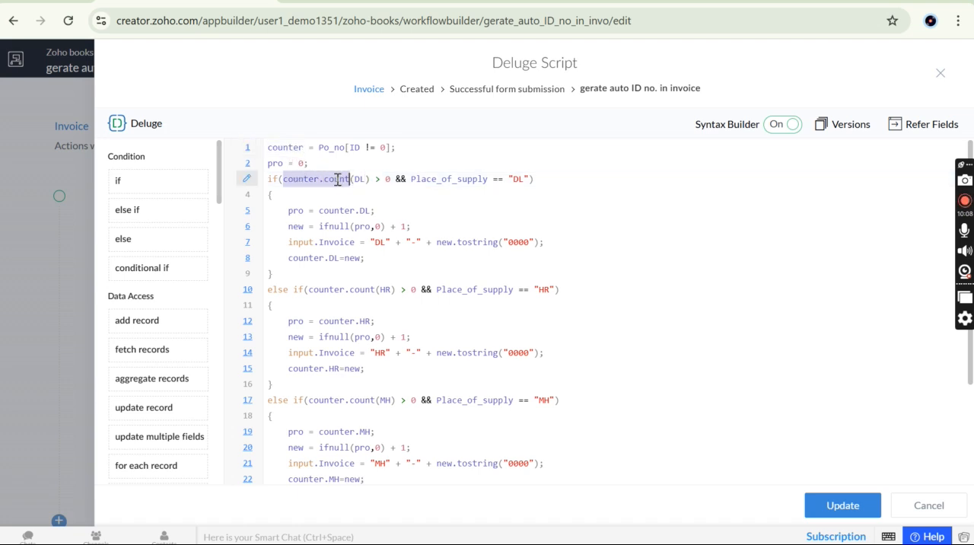
double_click(338, 180)
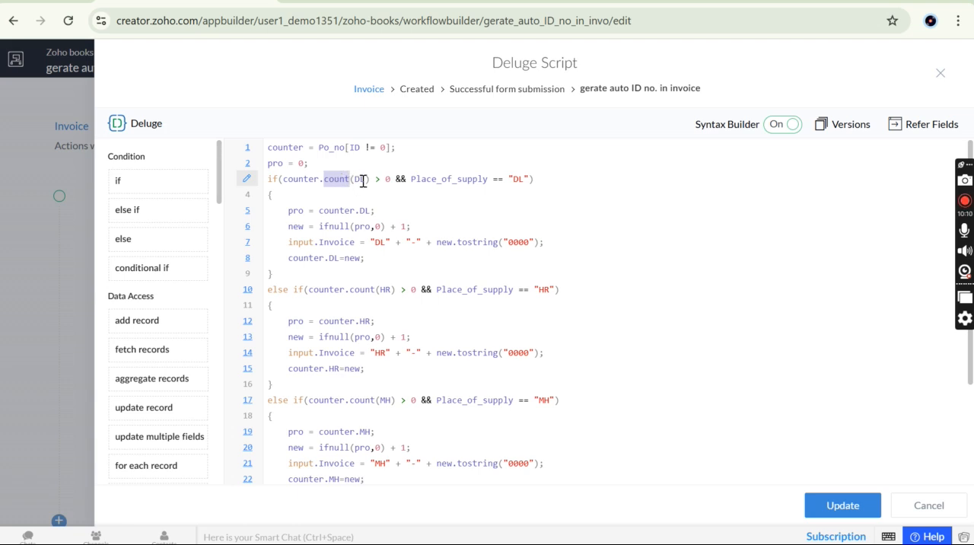
double_click(358, 180)
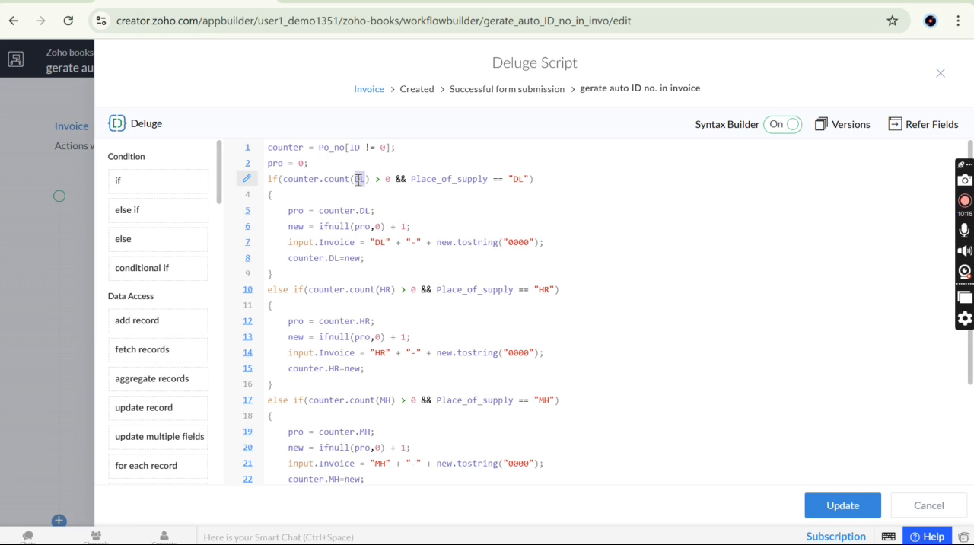
Examine the greater-than-0 comparison and the Place_of_supply == "DL" check, then the DL condition as a whole
double_click(384, 181)
left_click_drag(390, 182, 386, 184)
left_click_drag(417, 180, 528, 181)
left_click(529, 180)
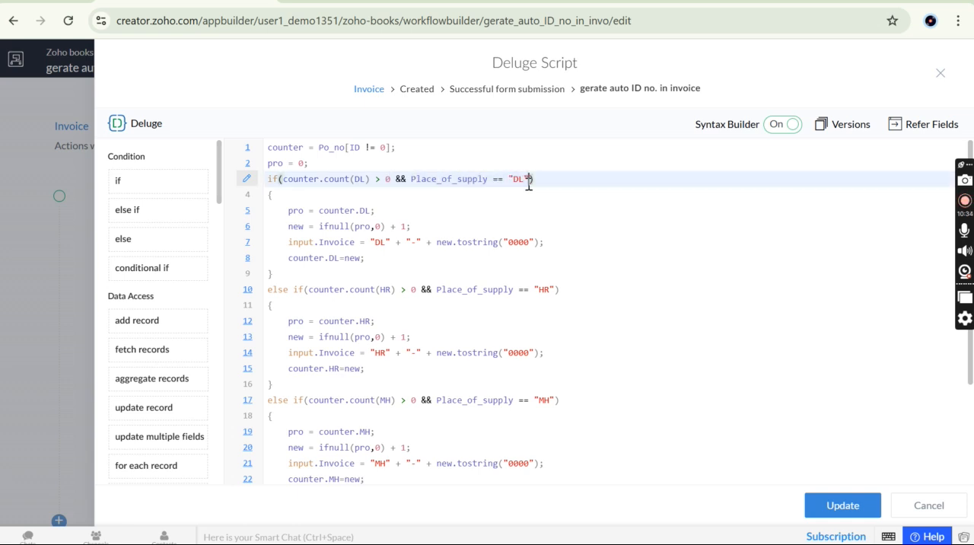
left_click(387, 181)
left_click_drag(387, 181, 392, 180)
left_click(267, 180)
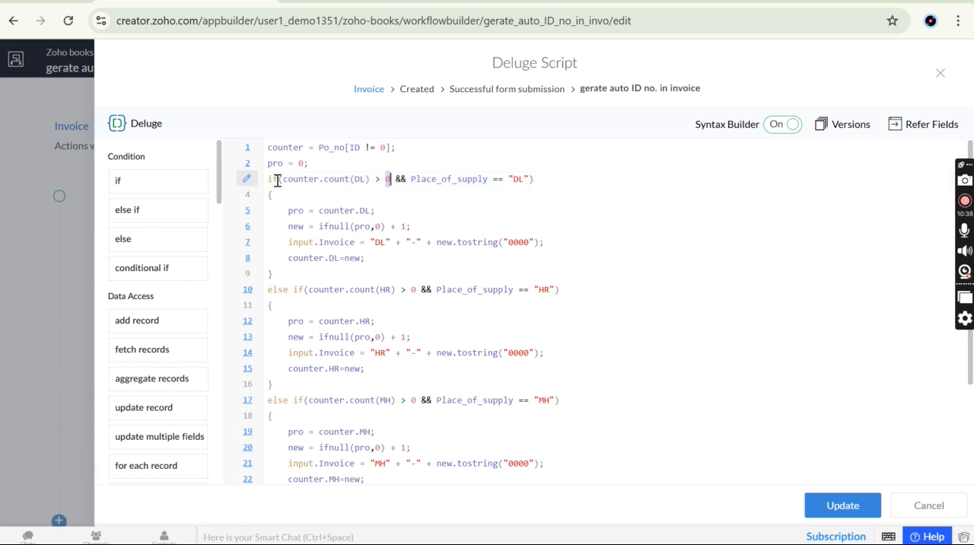
left_click_drag(268, 181, 553, 178)
left_click(557, 179)
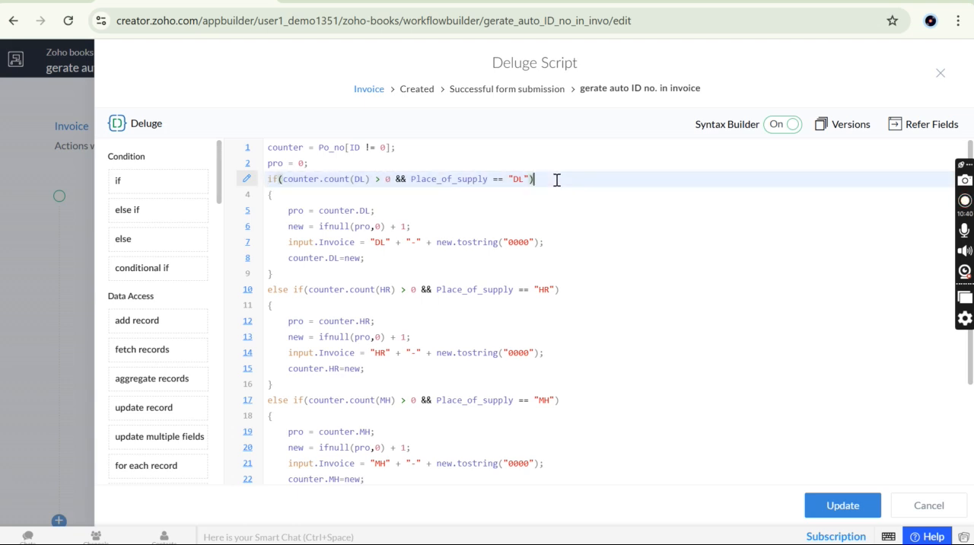
Examine the pro = counter.DL assignment in the DL block and the pro initialisation on line 2
double_click(295, 211)
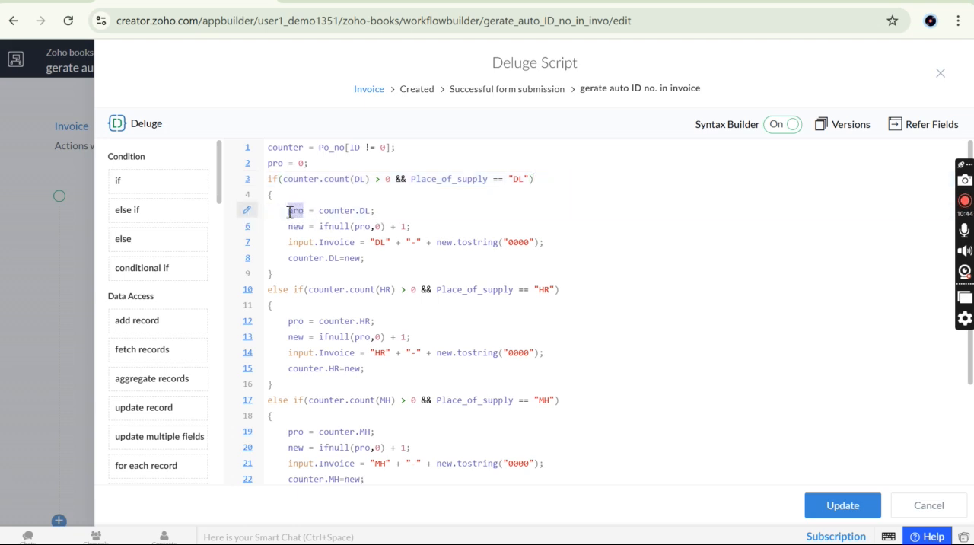
double_click(276, 163)
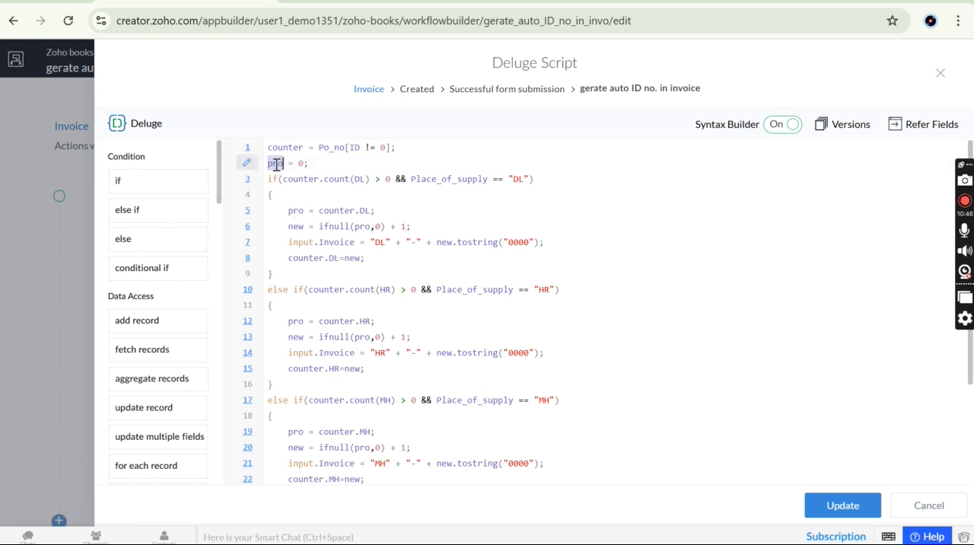
double_click(338, 211)
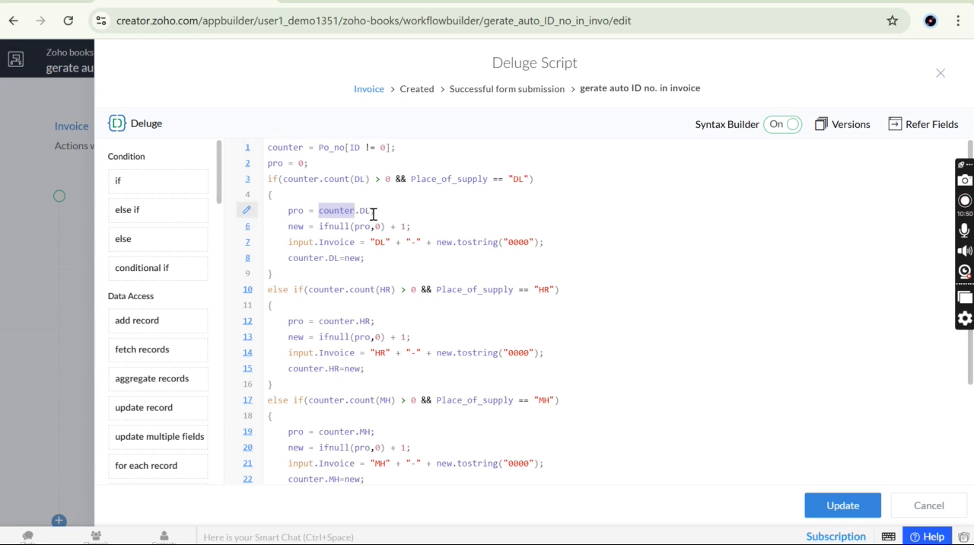
left_click_drag(384, 212, 318, 210)
double_click(295, 212)
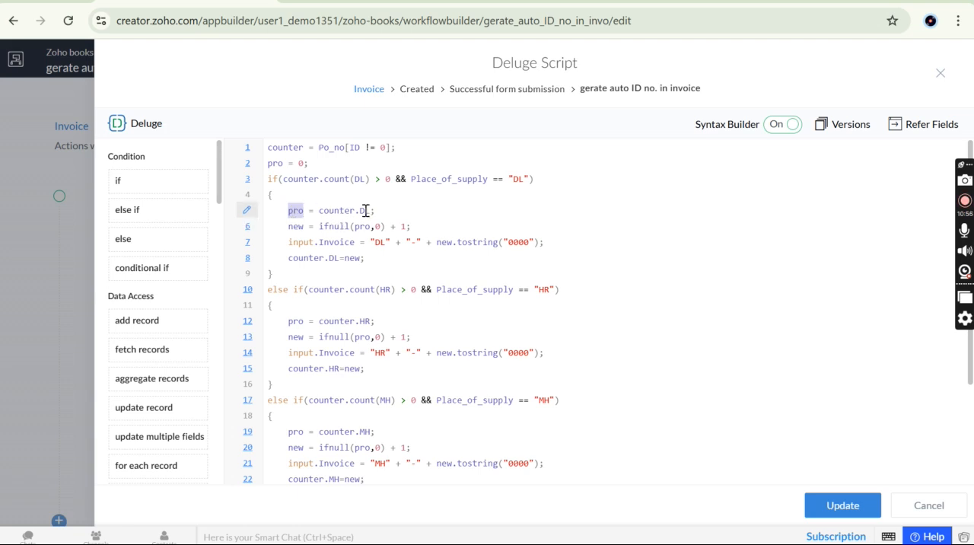
left_click_drag(381, 211, 320, 219)
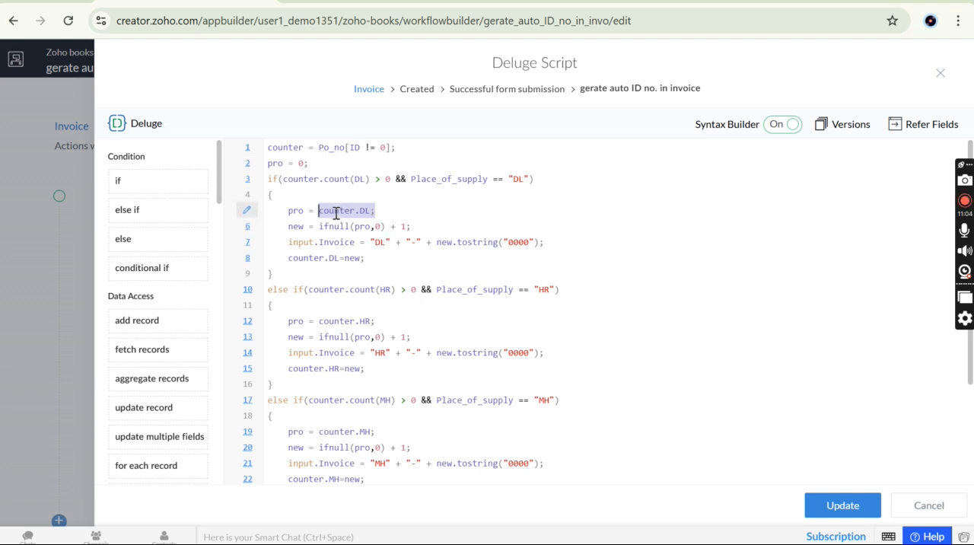
Compare the pro variable with the numeric part of the DL invoice number in the live Invoice form
double_click(296, 210)
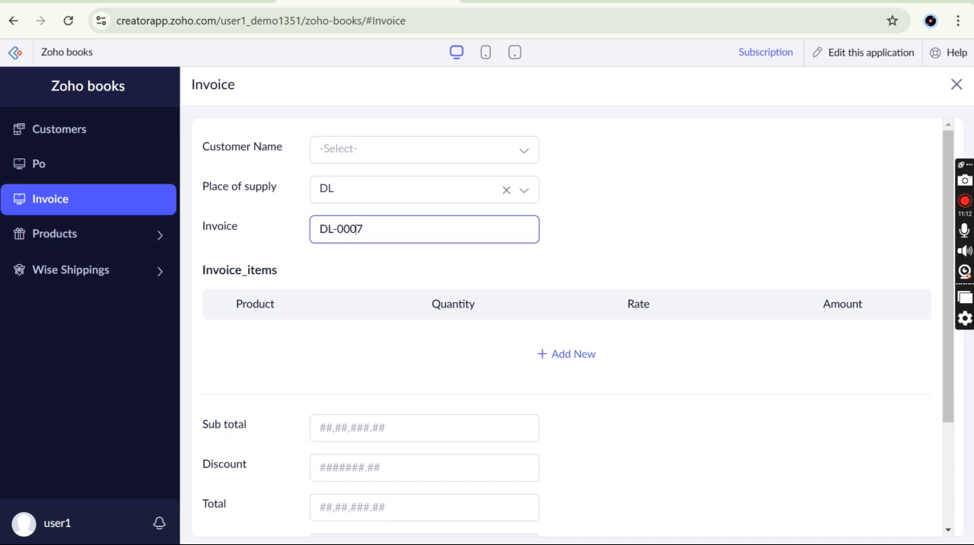
left_click_drag(383, 224, 358, 228)
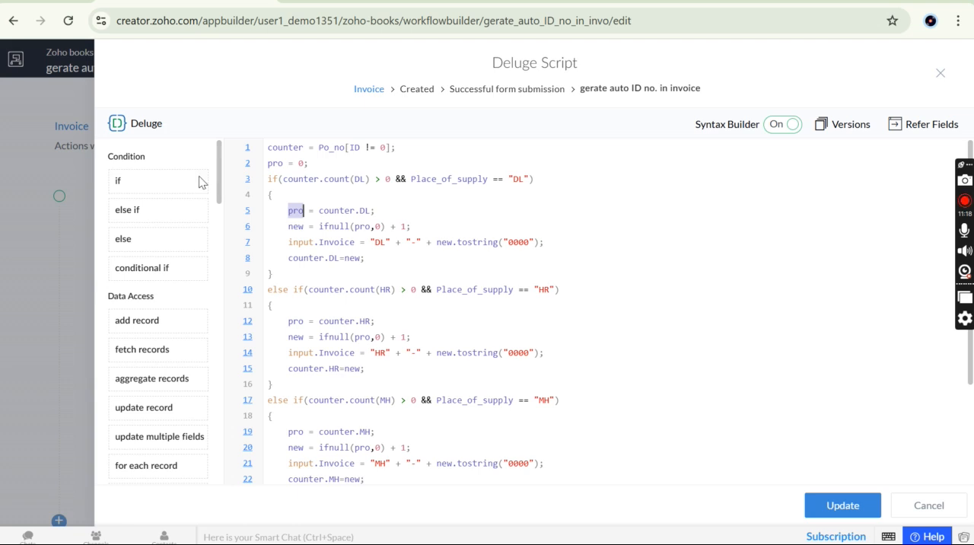
left_click(398, 243)
Return to the Deluge script and examine the new variable and ifnull's pro argument, tracing pro back to counter.DL
left_click(395, 226)
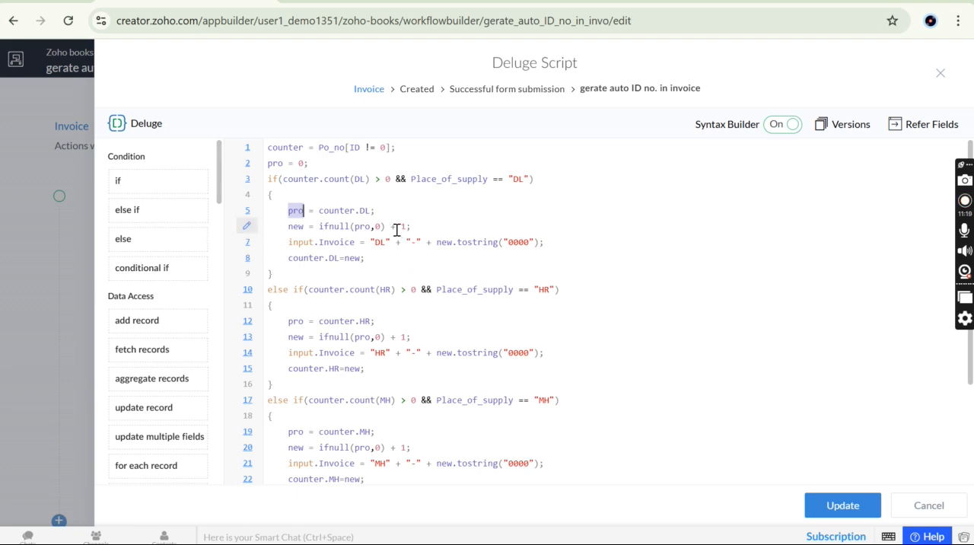
double_click(297, 227)
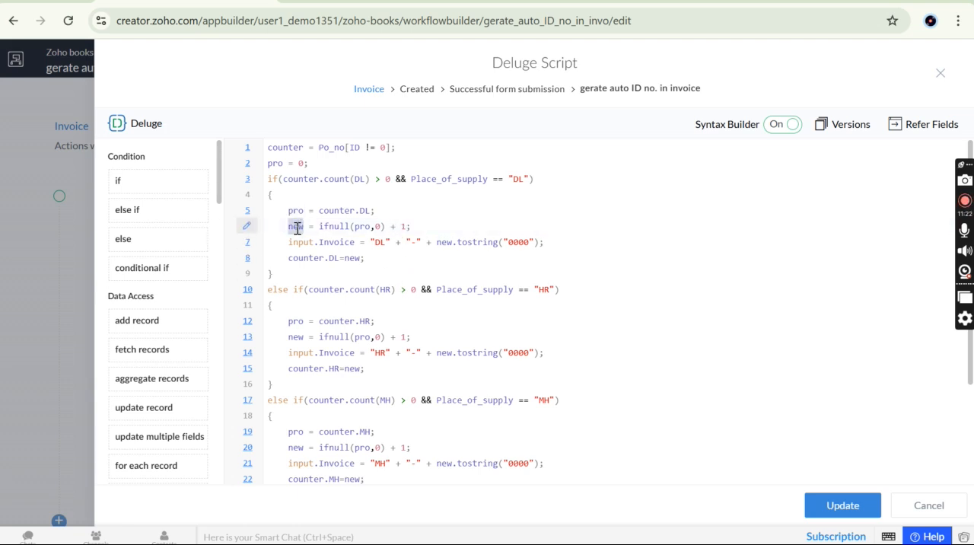
double_click(345, 228)
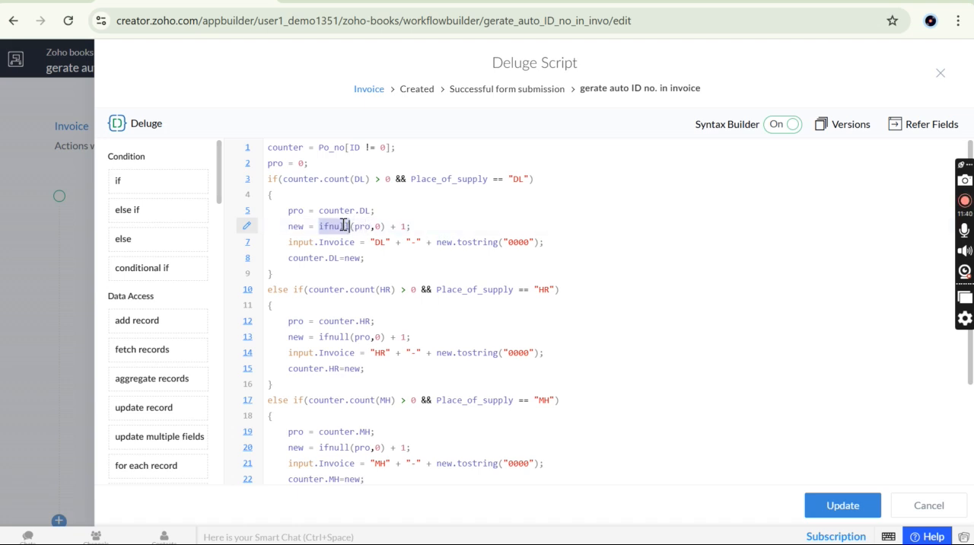
double_click(362, 226)
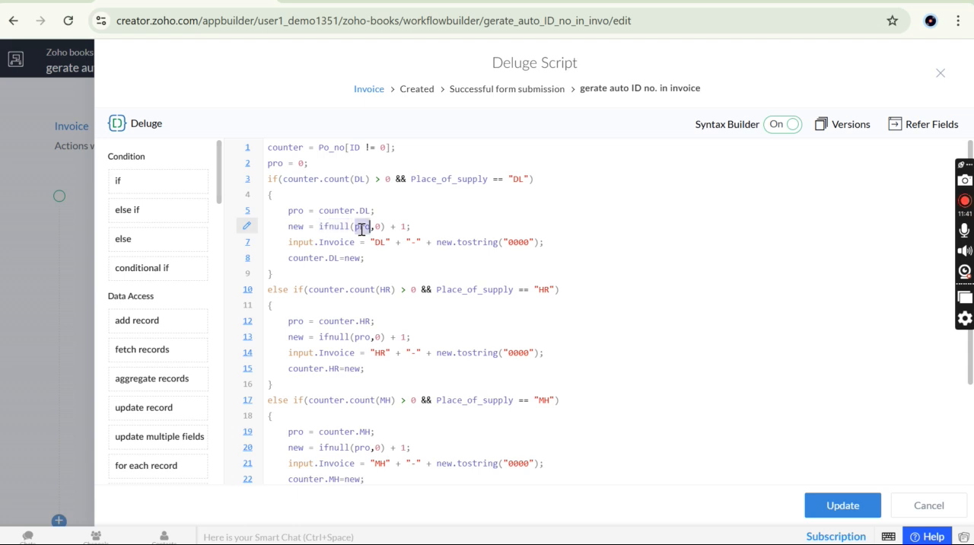
double_click(295, 211)
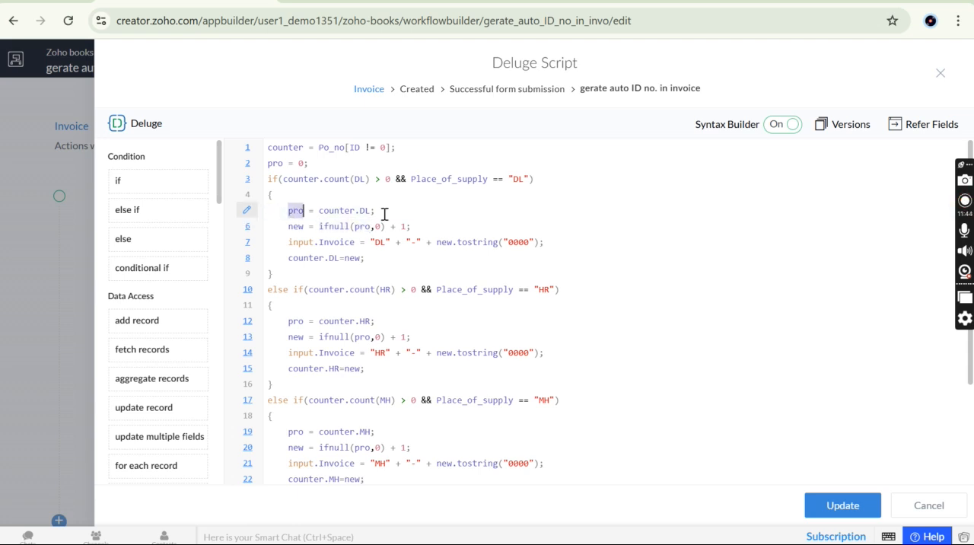
left_click_drag(376, 211, 320, 213)
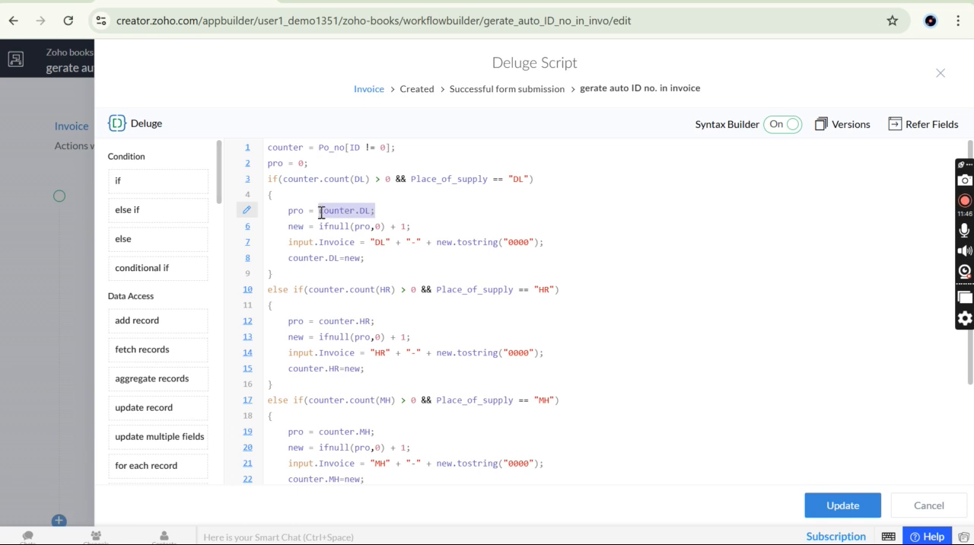
double_click(301, 213)
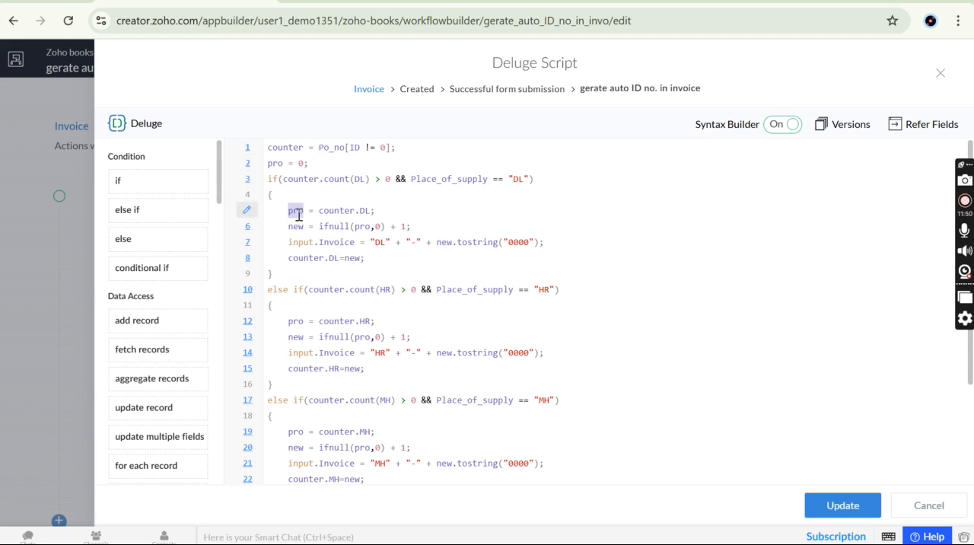
Examine the full ifnull(pro,0) + 1 expression and the new variable that receives it in the DL block
double_click(362, 226)
left_click_drag(415, 227, 318, 228)
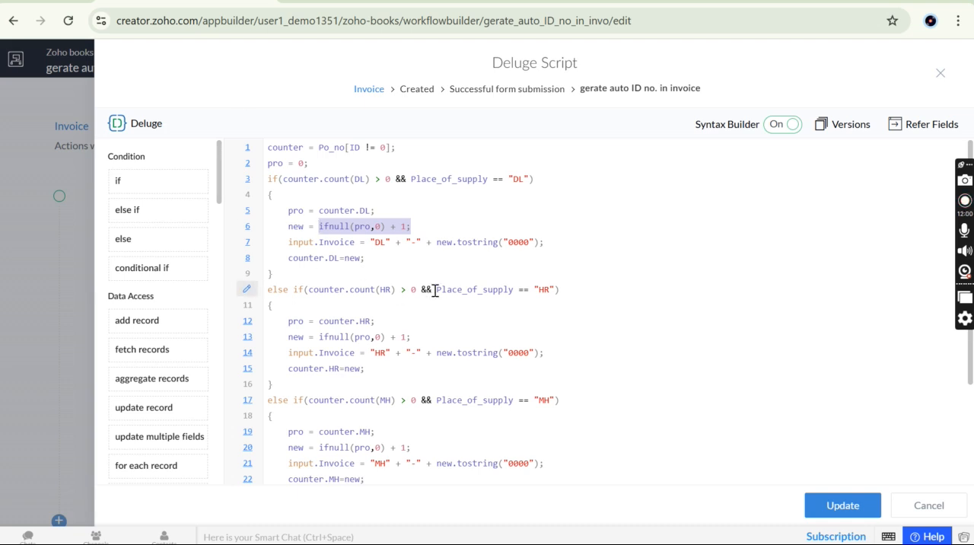
left_click(420, 227)
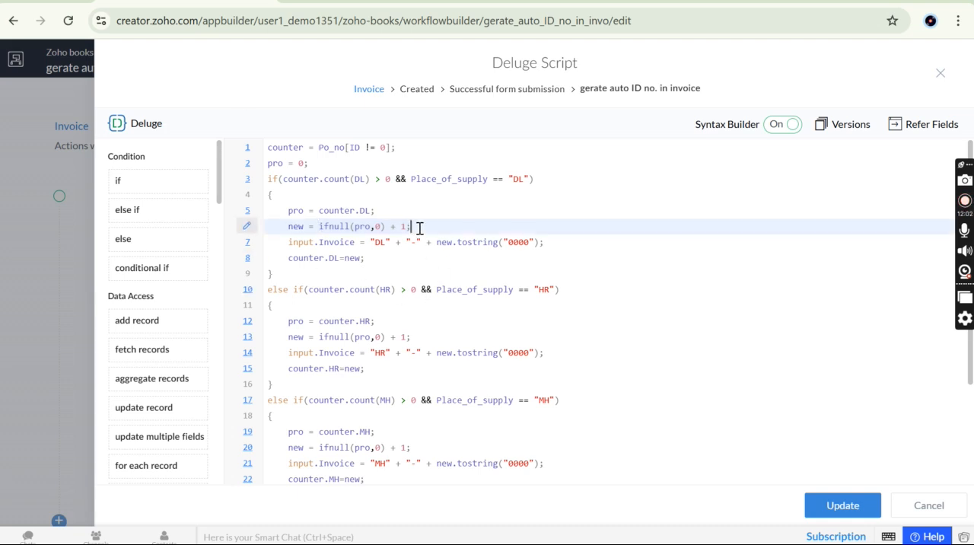
double_click(300, 227)
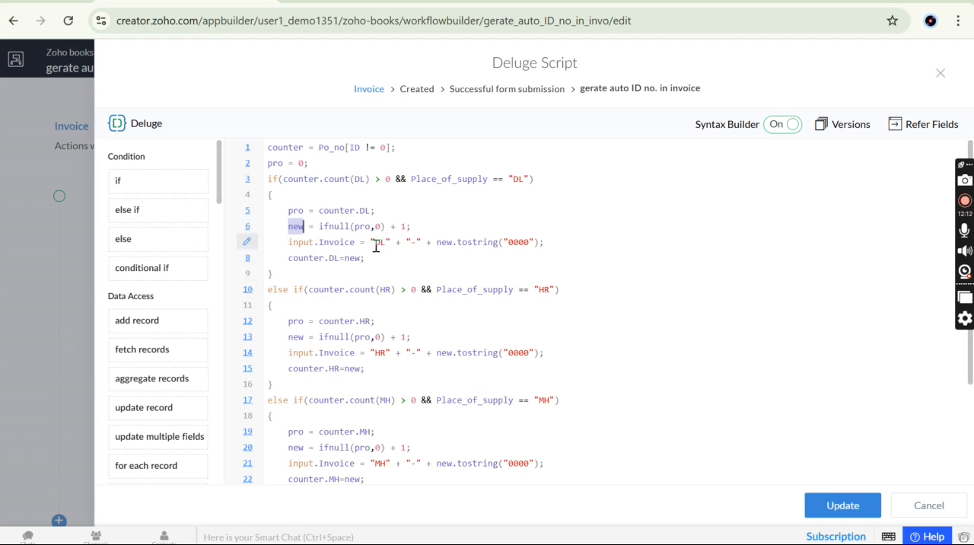
Examine the input.Invoice assignment in the DL block: the "DL" prefix, the "-" separator and the new variable
left_click_drag(288, 242, 392, 242)
left_click(354, 244)
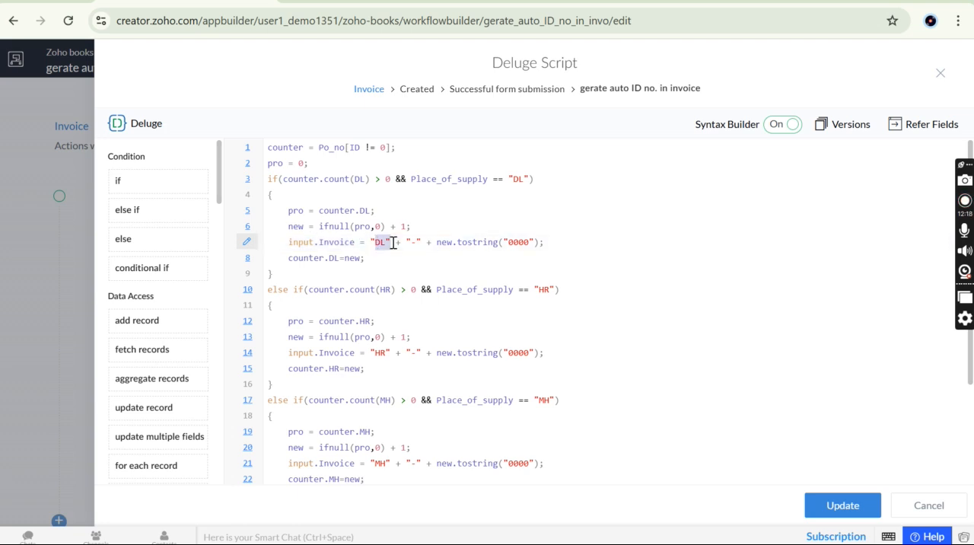
left_click(393, 242)
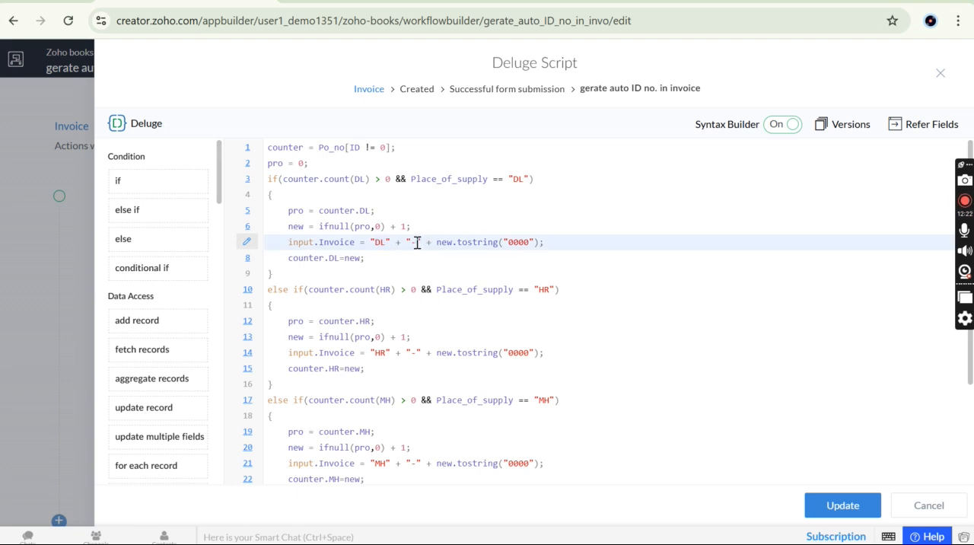
left_click_drag(417, 242, 411, 242)
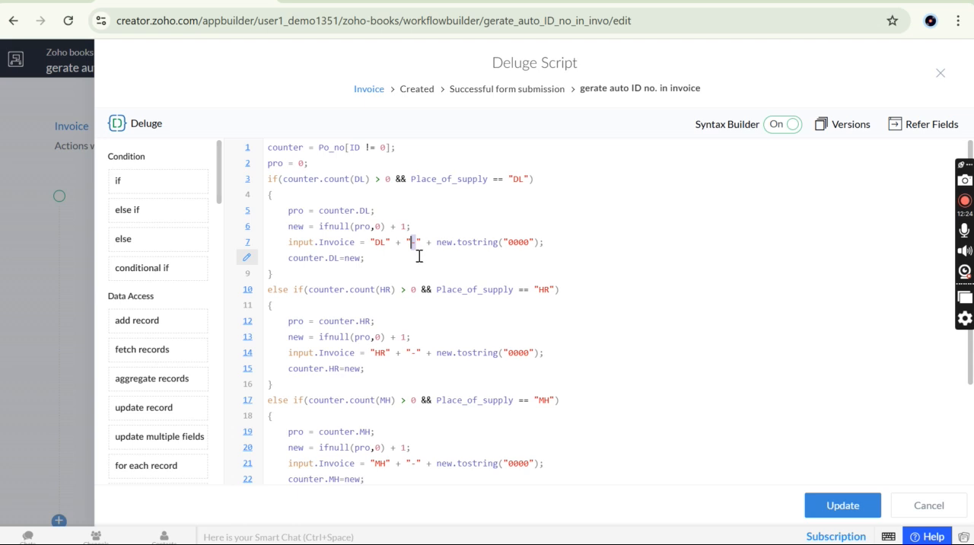
left_click_drag(438, 244, 457, 242)
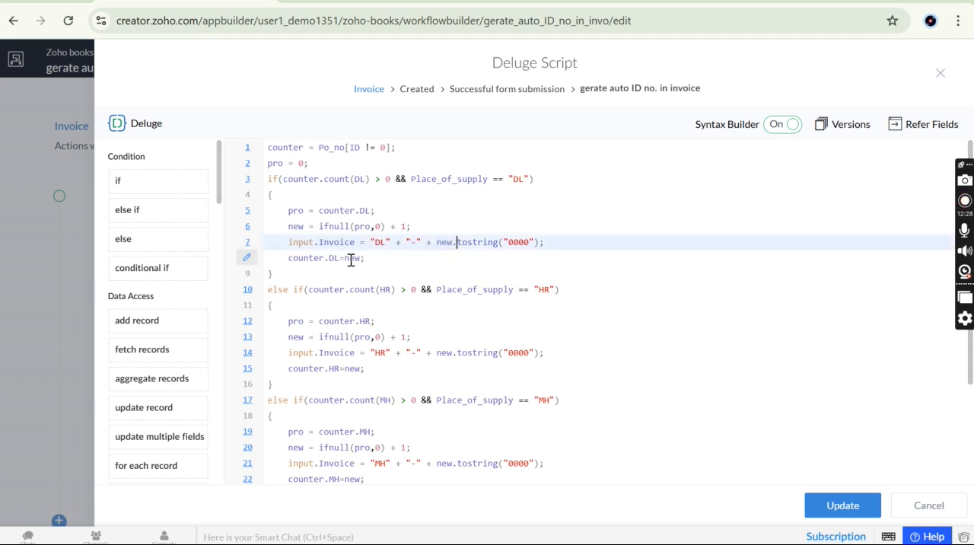
Examine the new.tostring("0000") expression, including the source of new, the tostring function and the "0000" format
double_click(296, 226)
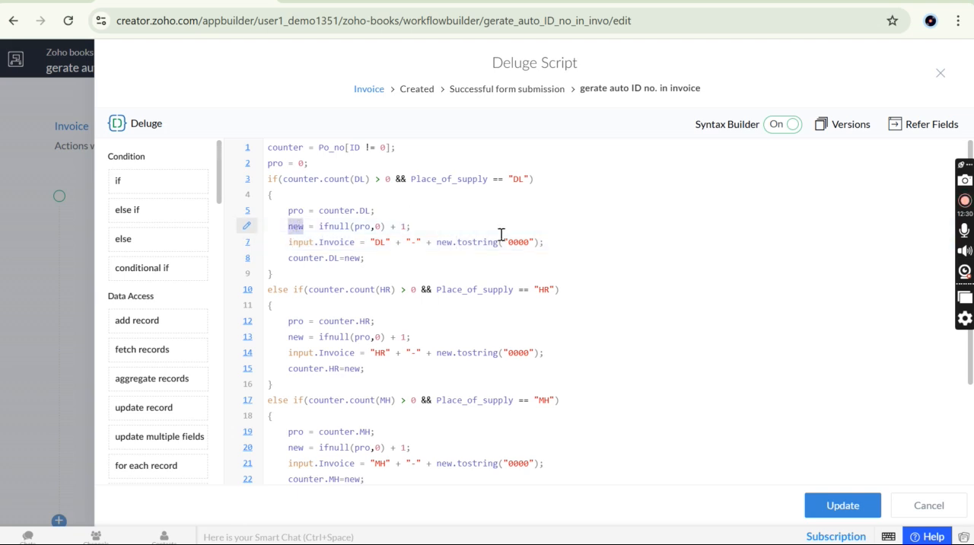
double_click(475, 242)
left_click_drag(534, 242, 509, 246)
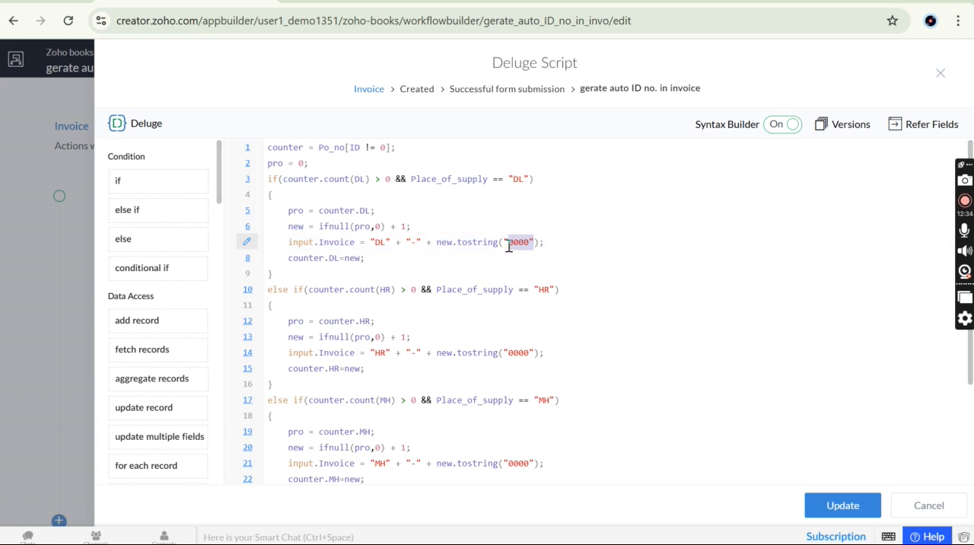
left_click_drag(437, 243, 545, 240)
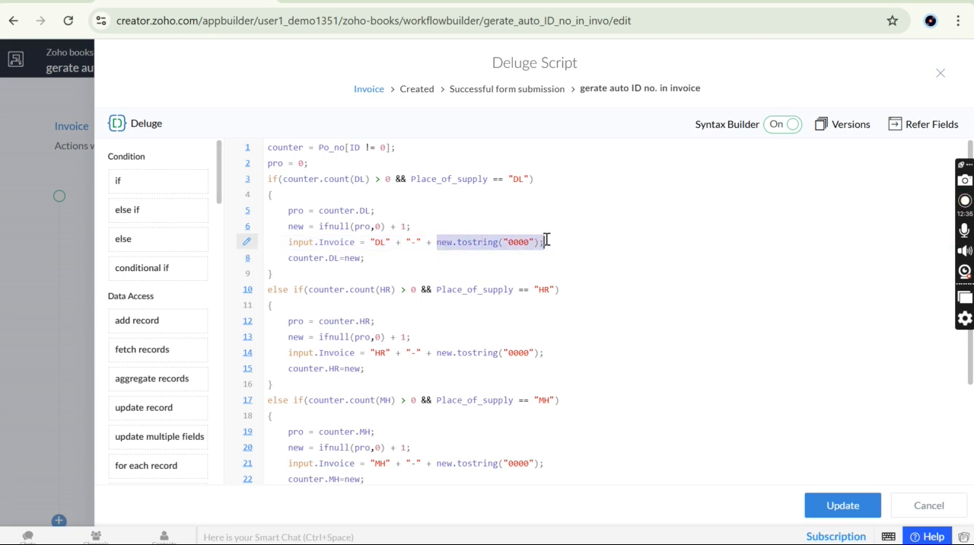
left_click(545, 239)
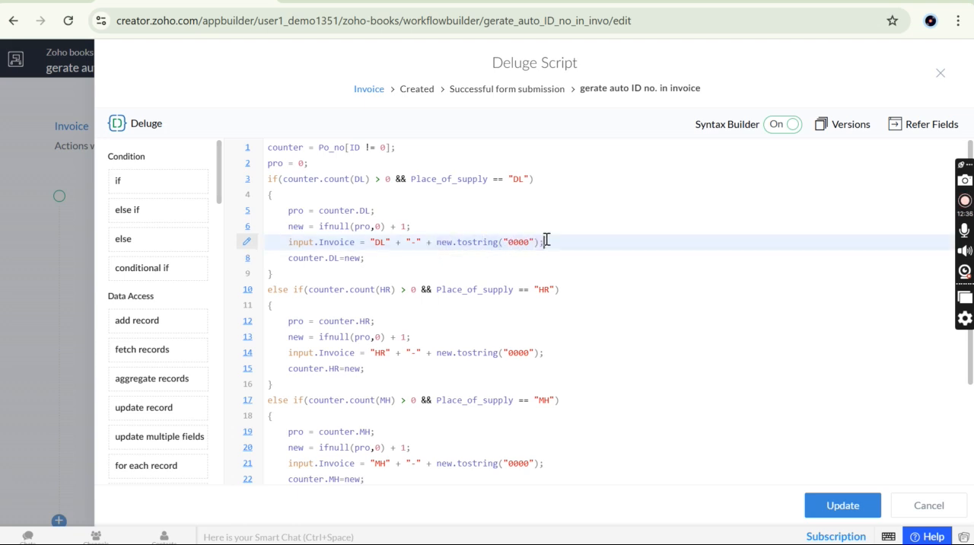
Examine how tostring on line 7 relates to the new variable calculated on line 6
double_click(468, 245)
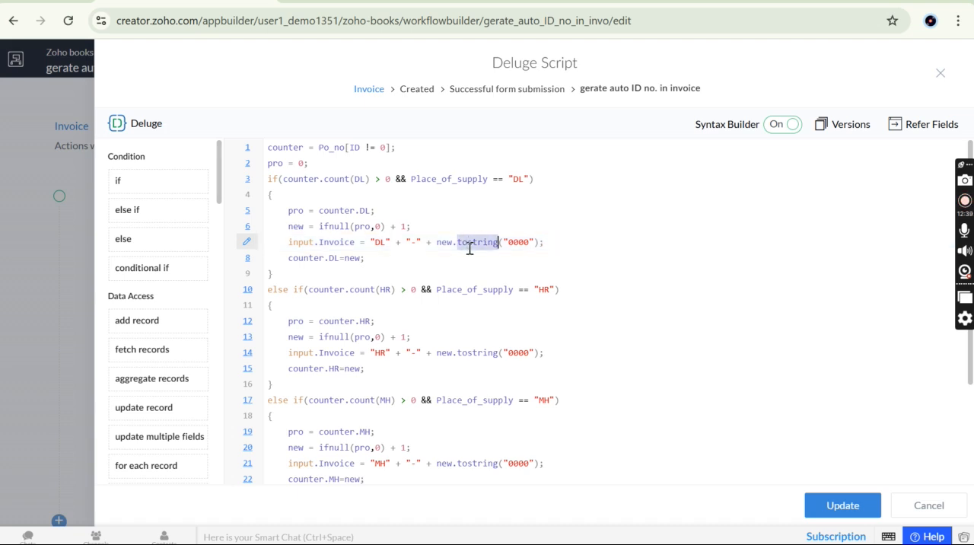
double_click(296, 226)
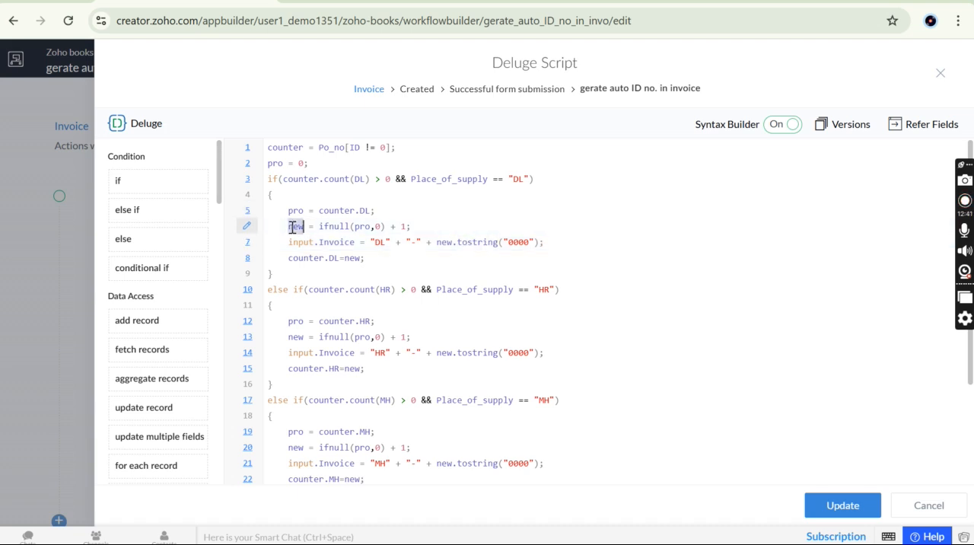
triple_click(470, 245)
left_click(468, 243)
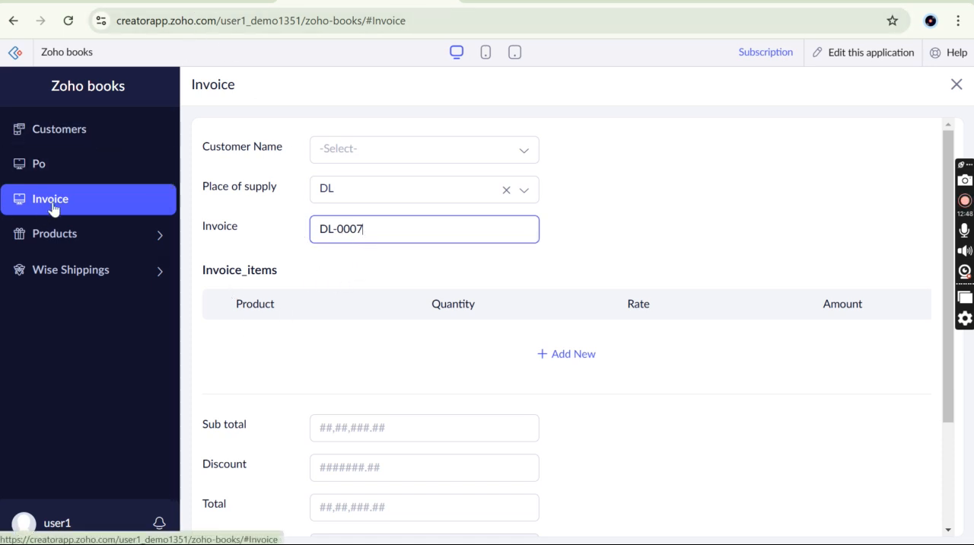
Leave the live Invoice form and check the state counters in the Po_no. Report
left_click(12, 23)
left_click(462, 248)
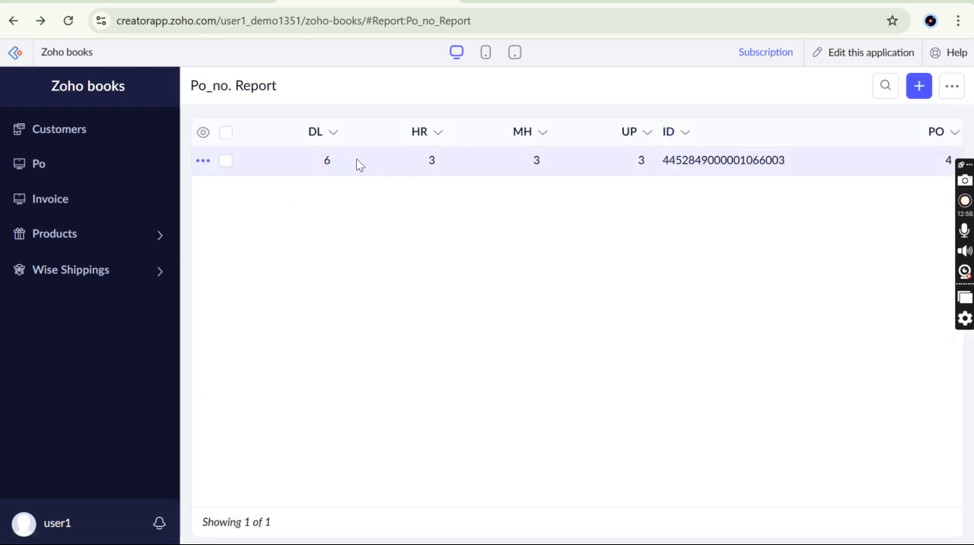
left_click(13, 22)
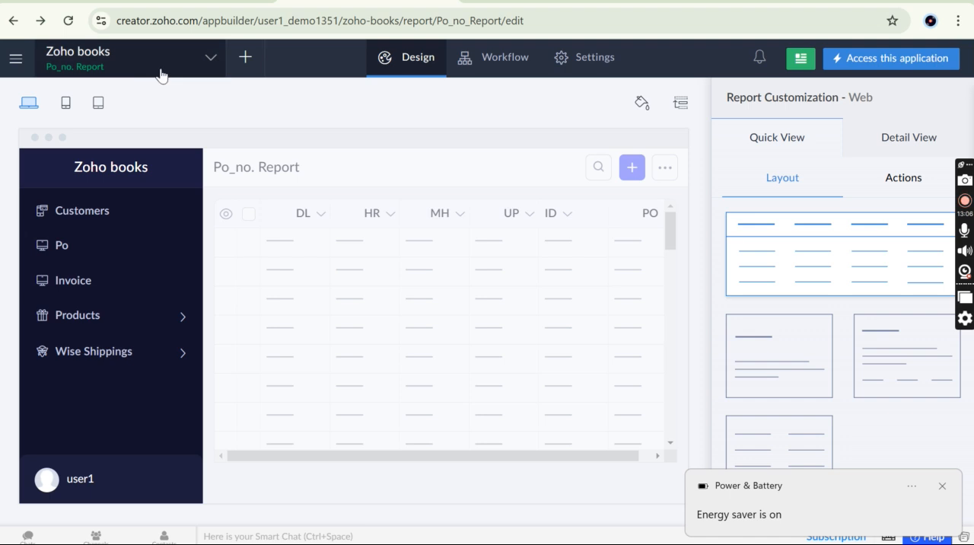
Open the Po_no. form in the form builder and dismiss the Power & Battery notification
left_click(131, 64)
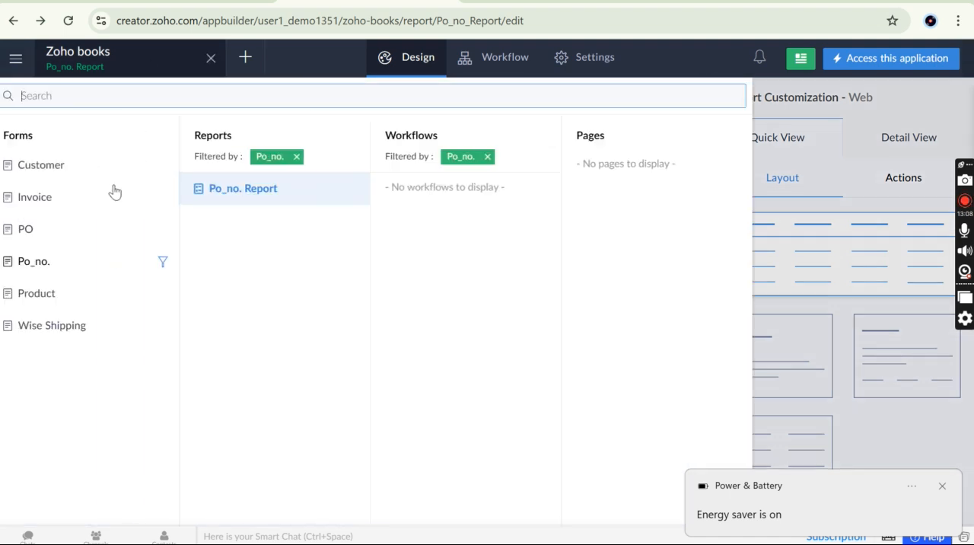
left_click(68, 263)
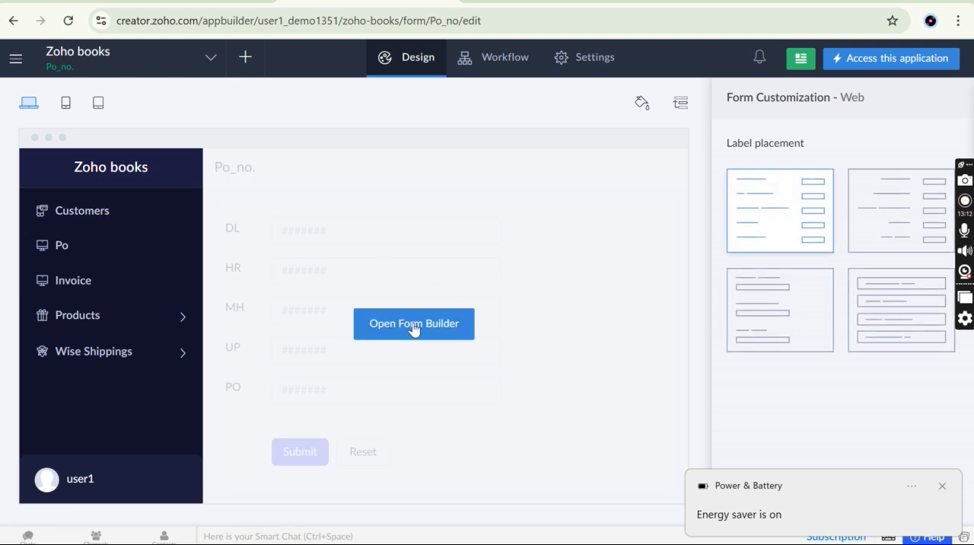
left_click(391, 335)
left_click(941, 487)
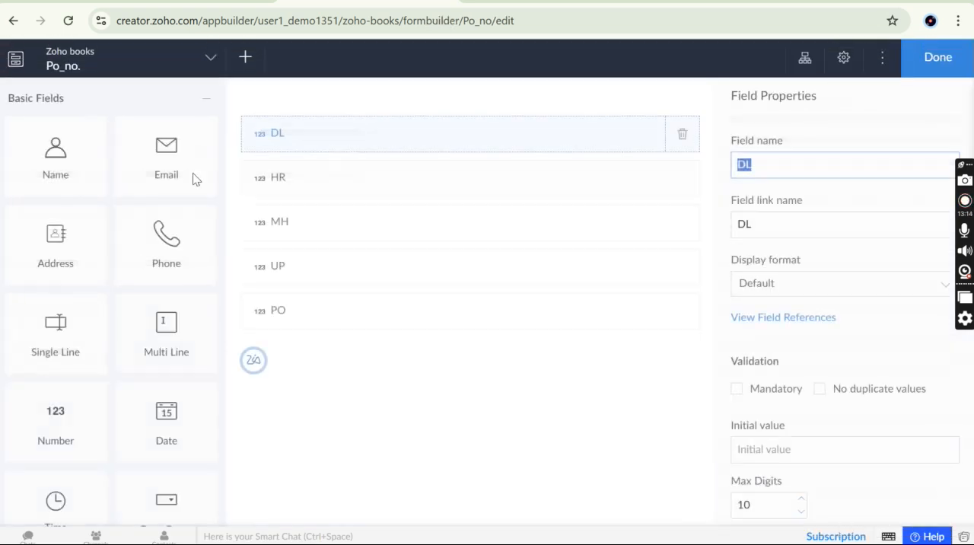
Inspect the properties of the HR, MH, PO and UP number fields in the Po_no. form
left_click(358, 178)
left_click(374, 216)
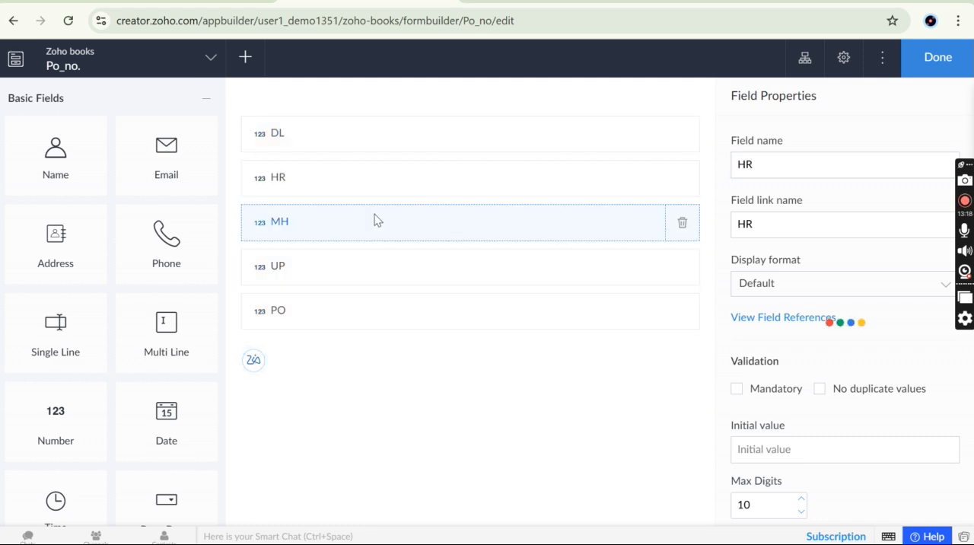
left_click(430, 306)
left_click(402, 276)
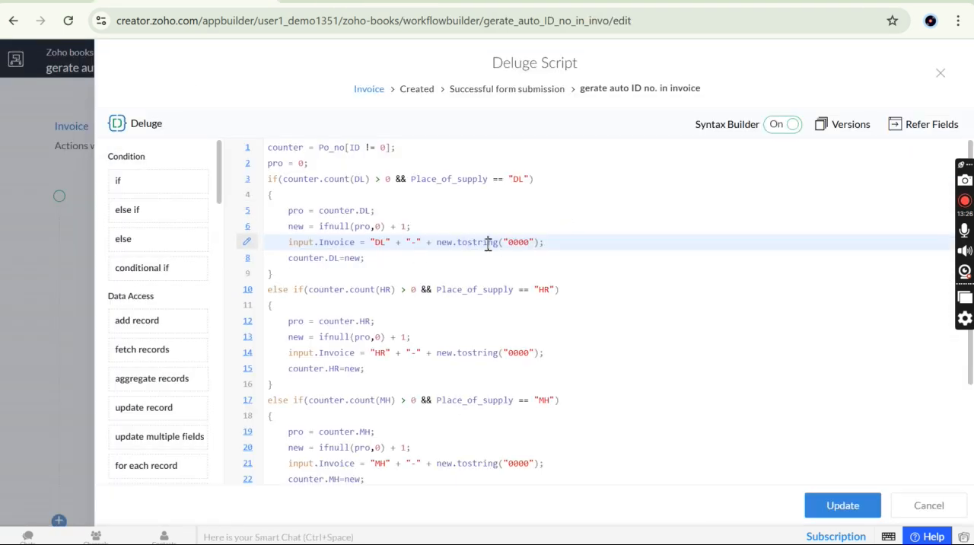
Return to the invoice script and review the tostring("0000") conversion at the end of the DL invoice line
double_click(487, 242)
left_click(560, 247)
left_click_drag(439, 243, 546, 243)
left_click(544, 244)
Examine the counter.DL=new update on line 8, tracing new and pro back to the lines that assign them
left_click_drag(279, 259, 340, 259)
double_click(354, 259)
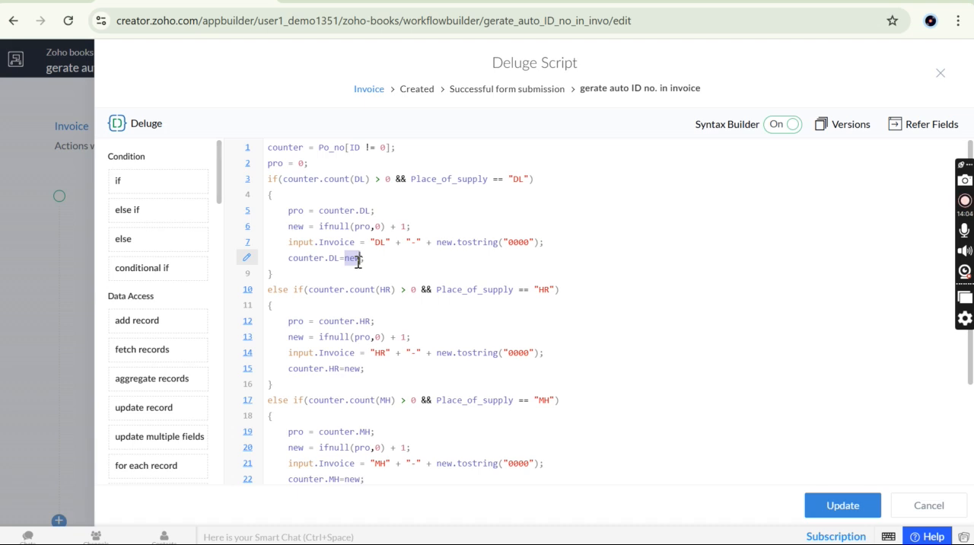
double_click(297, 225)
double_click(294, 211)
double_click(354, 257)
left_click_drag(335, 258, 290, 259)
left_click(290, 259)
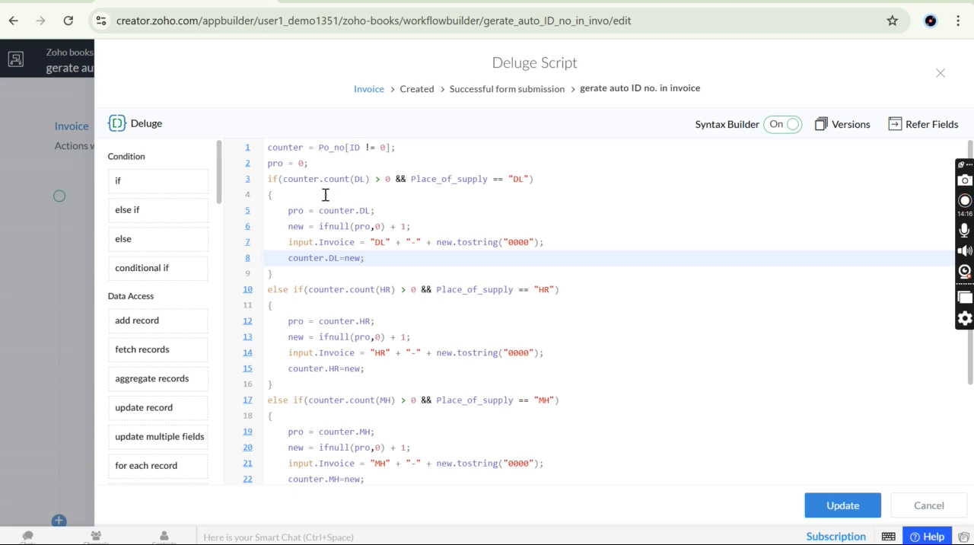
Examine the DL branch, from the pro assignment through the ifnull increment to the line that builds input.Invoice
double_click(295, 211)
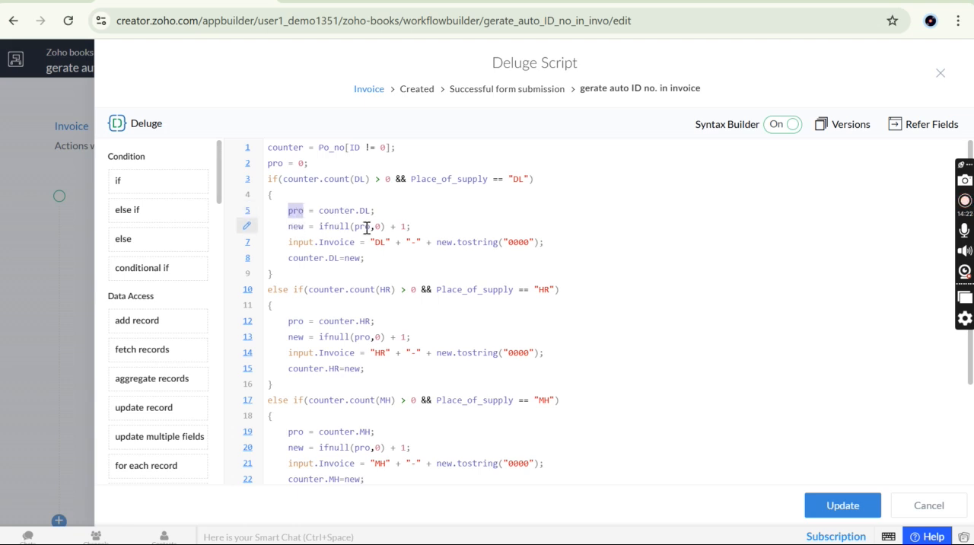
left_click_drag(320, 226, 411, 226)
left_click(415, 227)
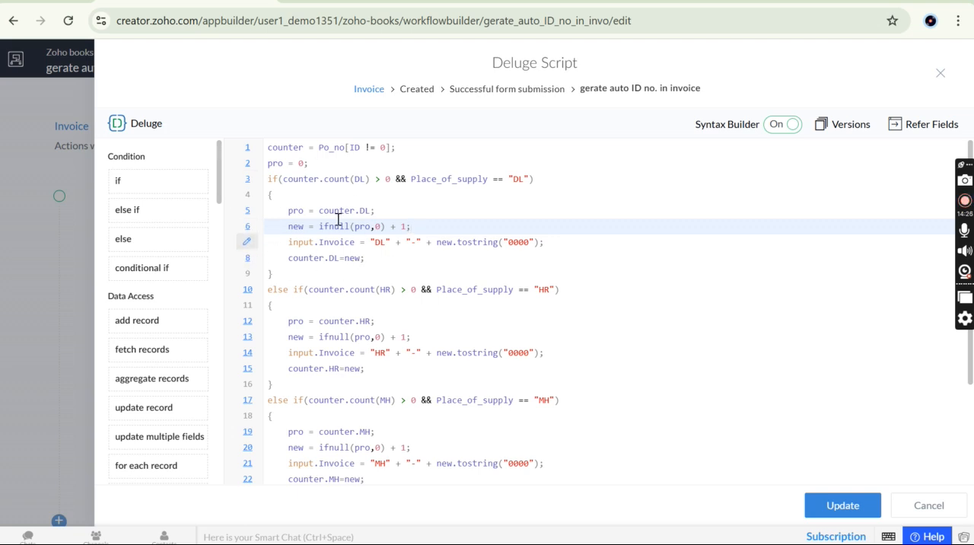
left_click(359, 242)
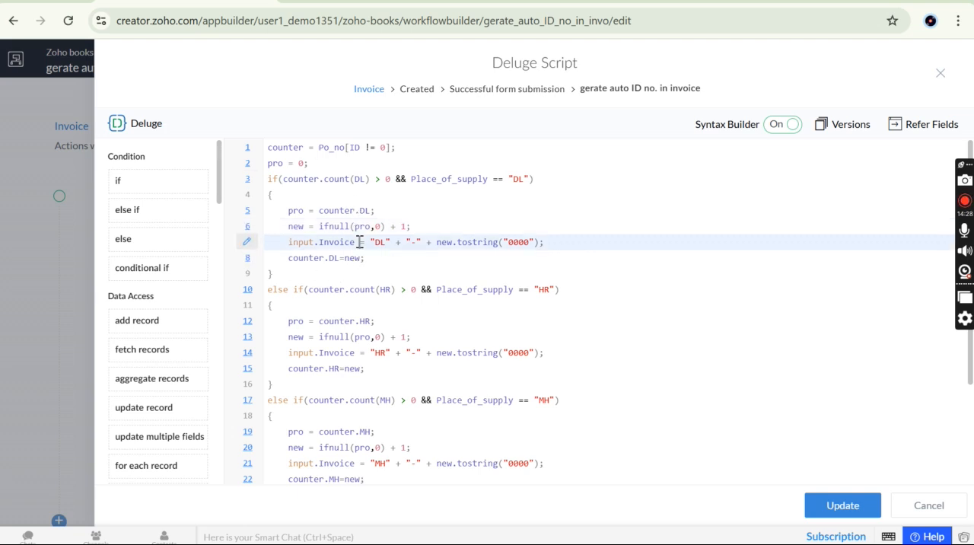
Review the HR, MH and else (UP) branches of the script against the DL branch
left_click(270, 289)
left_click_drag(270, 289, 369, 368)
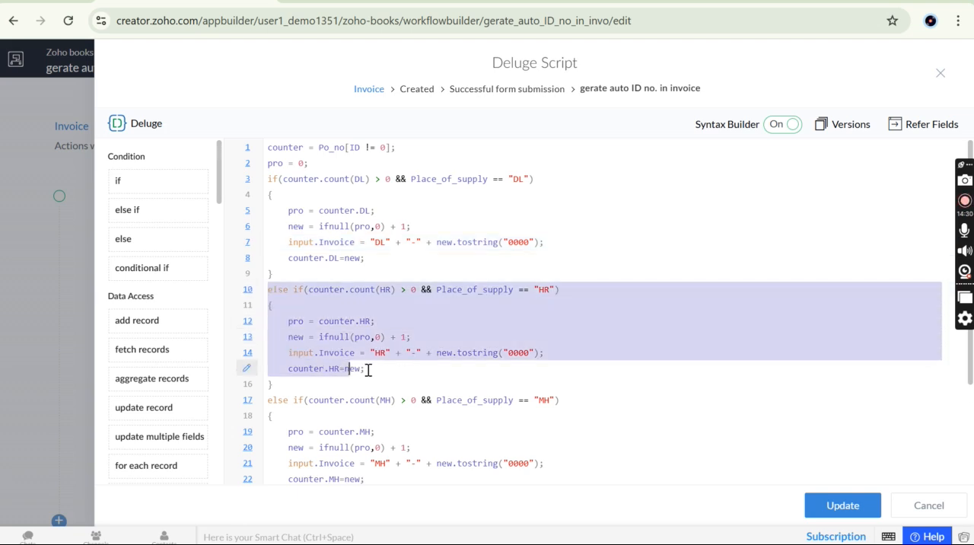
left_click(378, 370)
scroll(379, 370, "down", 2)
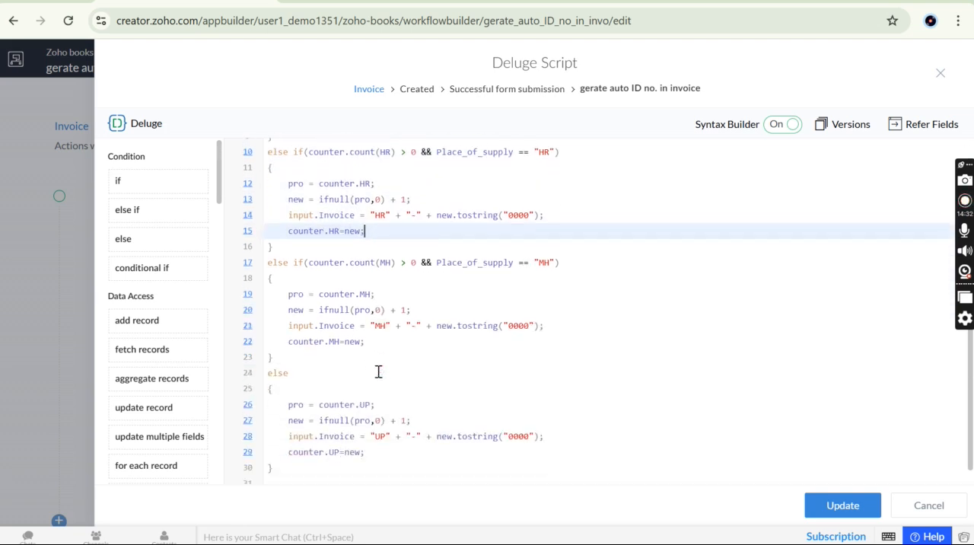
left_click_drag(269, 253, 292, 348)
key("ctrl+c")
left_click(292, 347)
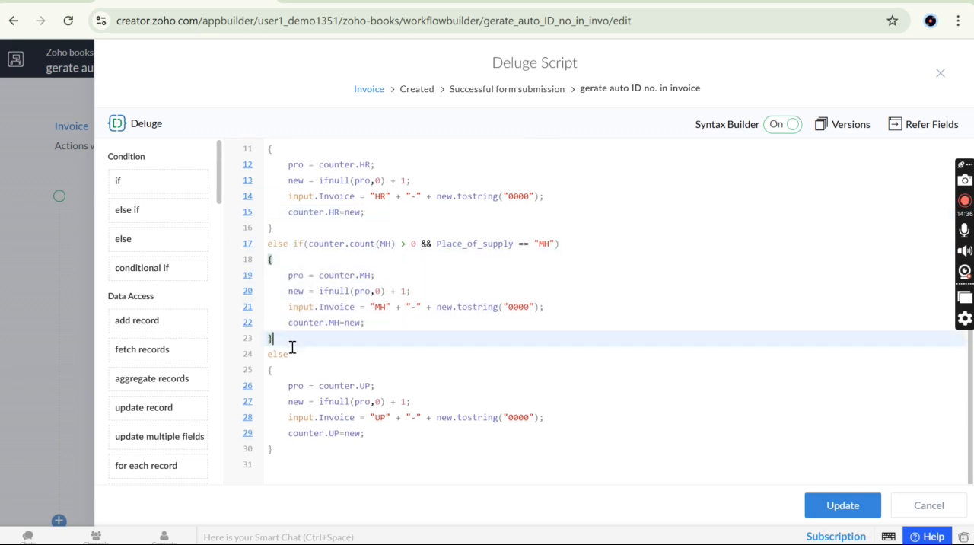
key("ctrl+v")
scroll(408, 271, "up", 3)
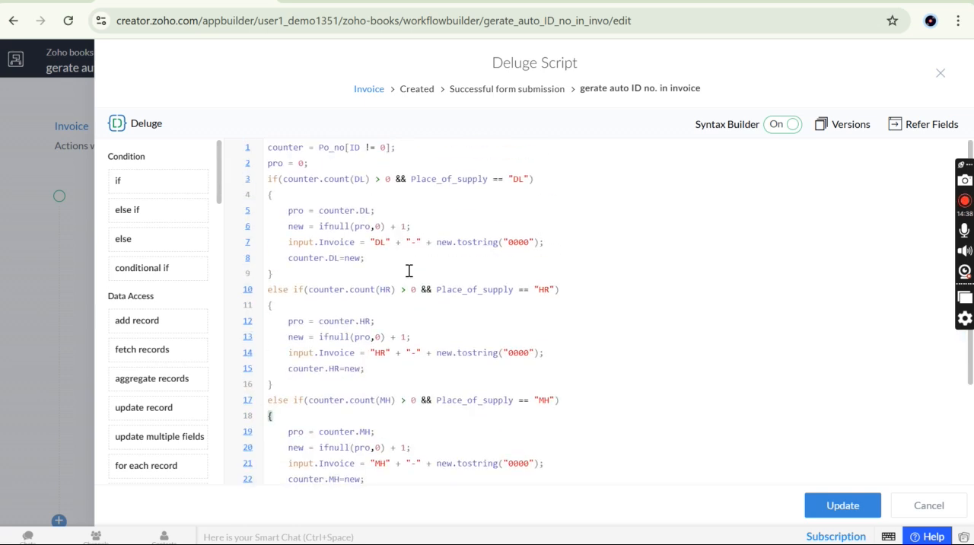
scroll(429, 261, "down", 3)
scroll(430, 261, "up", 3)
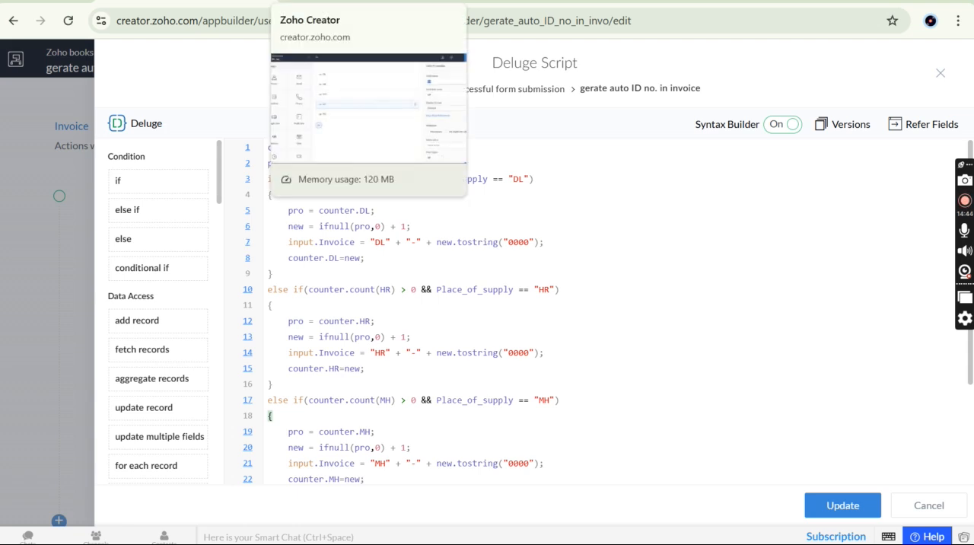
left_click(346, 2)
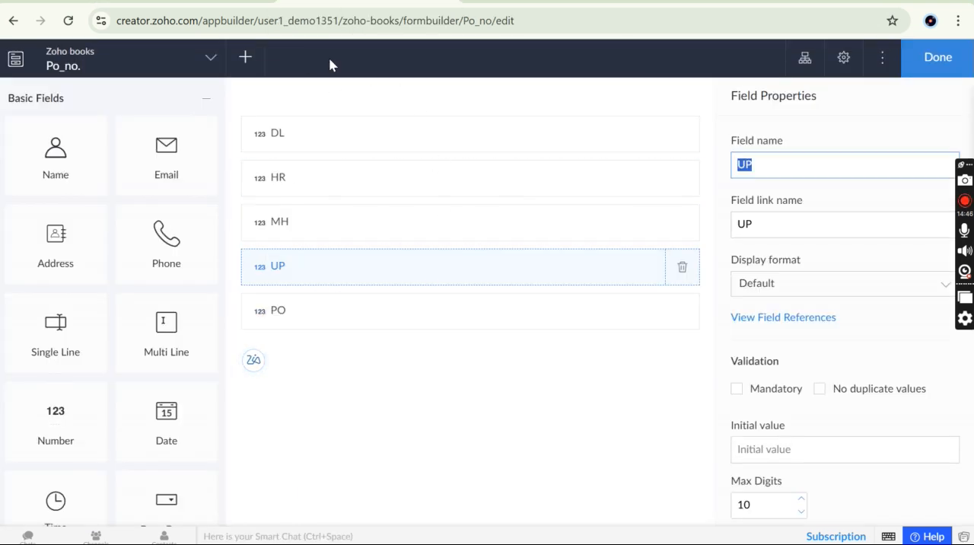
left_click(205, 2)
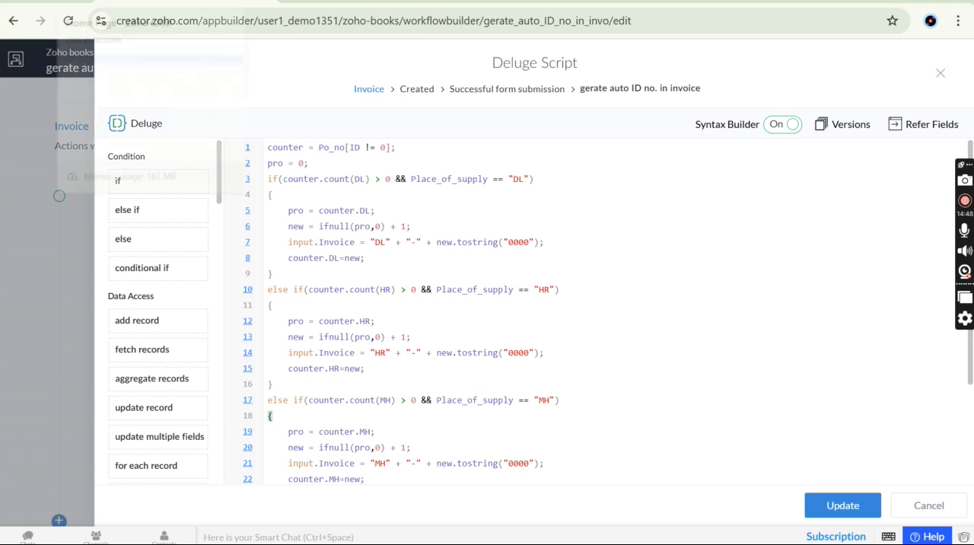
left_click(76, 2)
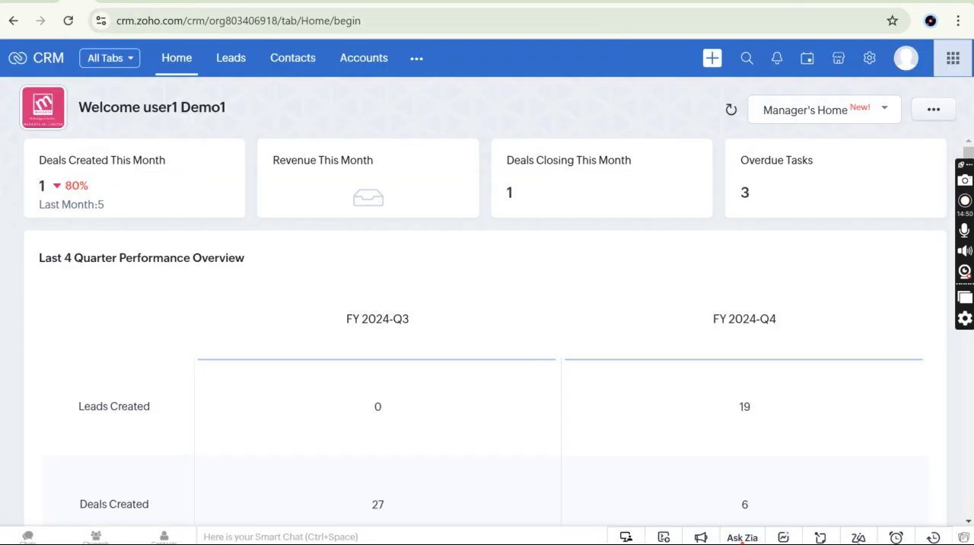
left_click(206, 2)
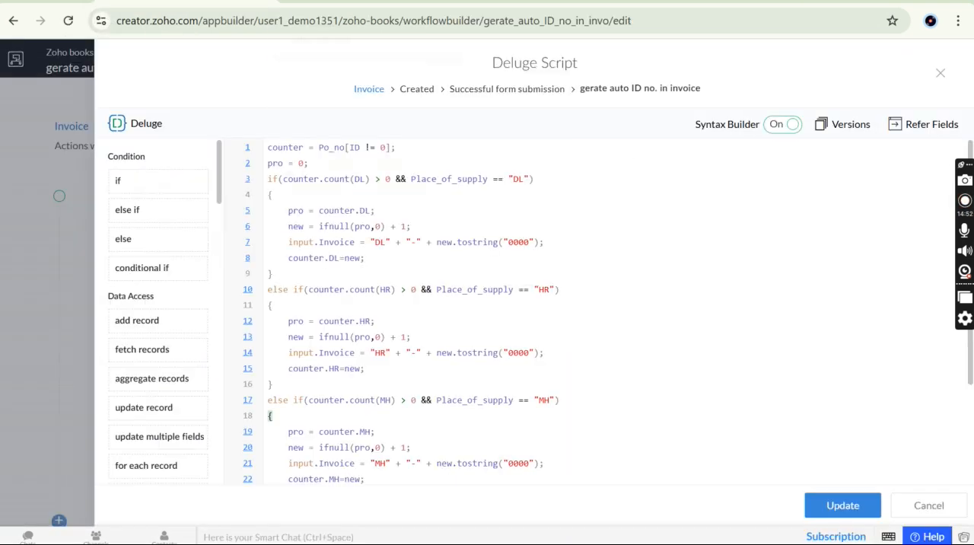
Finish editing the Po_no. form in the form builder and open the live Zoho books application
left_click(335, 1)
left_click(936, 64)
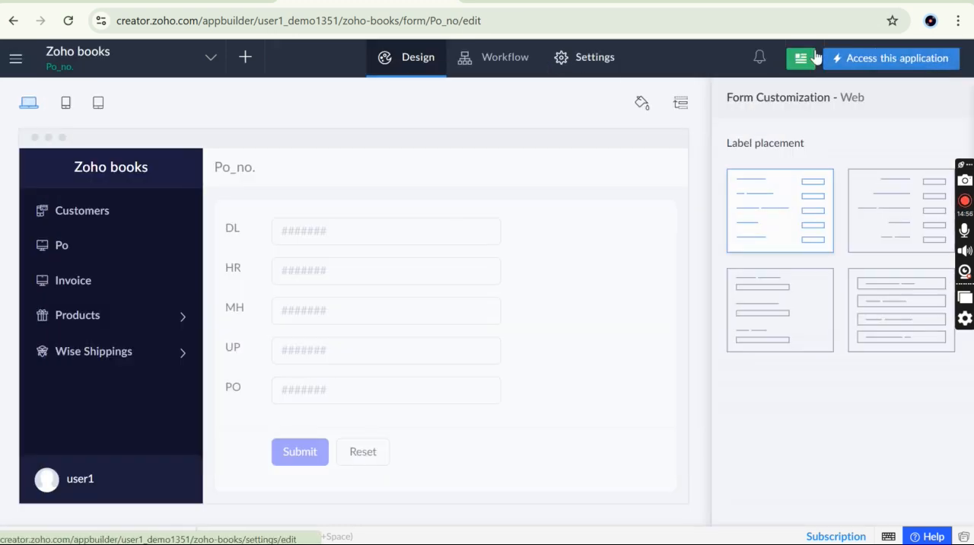
left_click(899, 63)
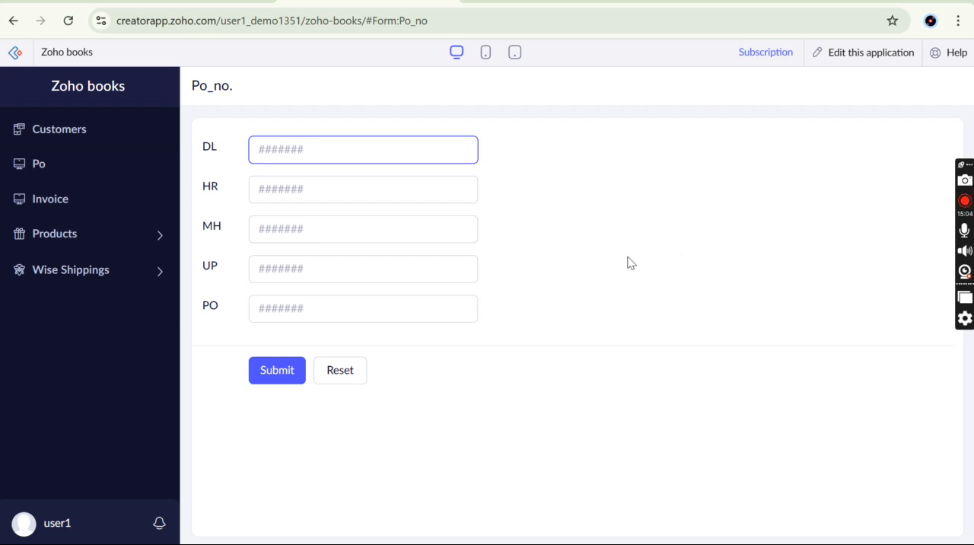
left_click(404, 69)
key("ctrl+a")
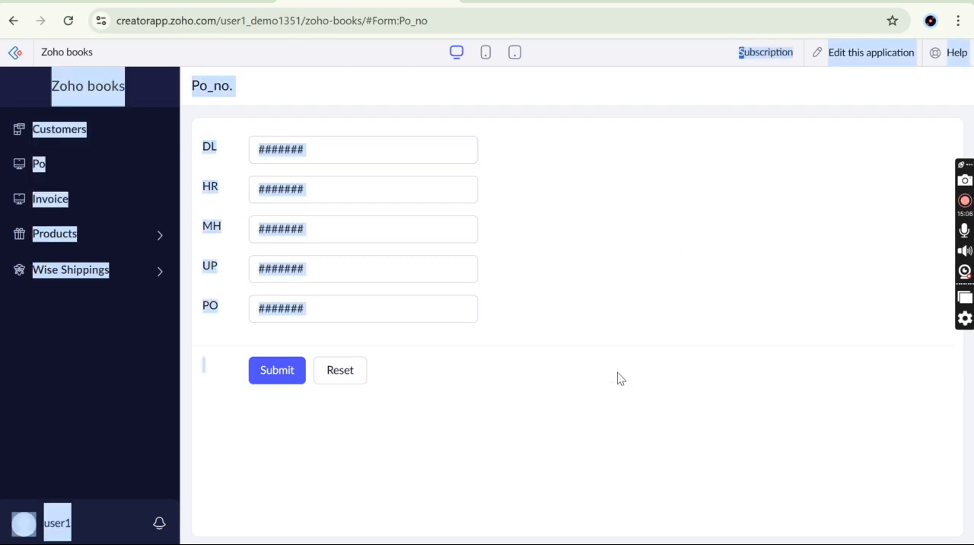